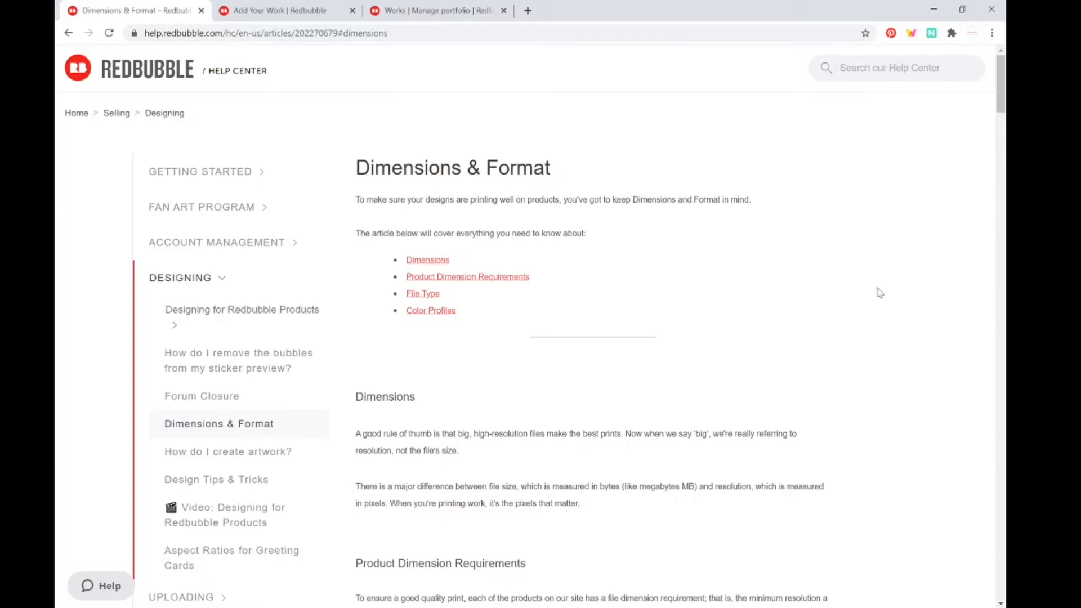
- Read the general dimension guidance in the Dimensions & Format article and highlight the sentence recommending a size for a single image file
scroll(899, 269, down, 2)
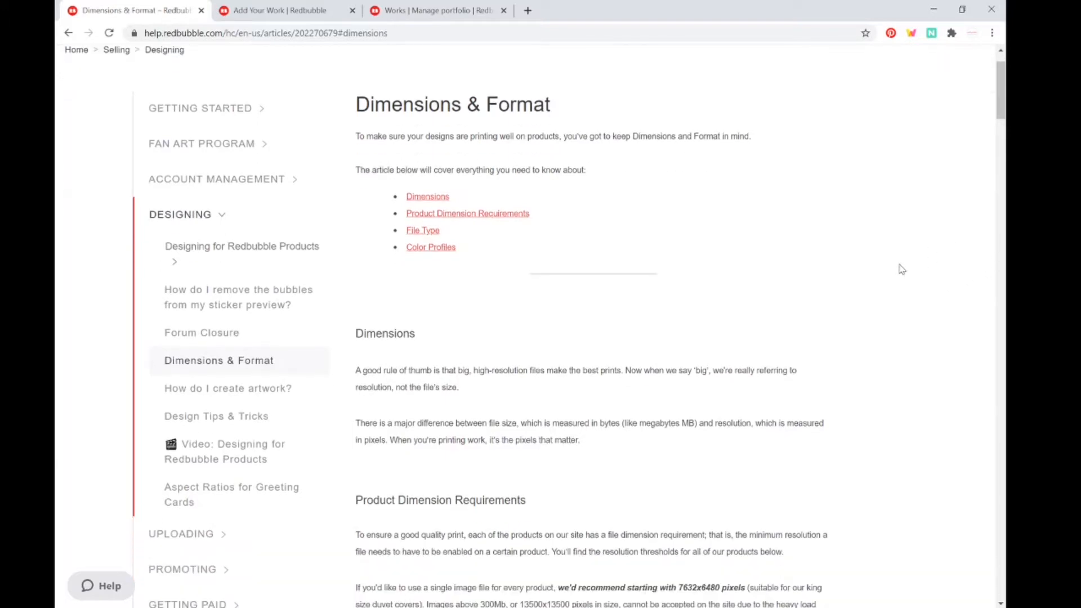
scroll(594, 449, down, 1)
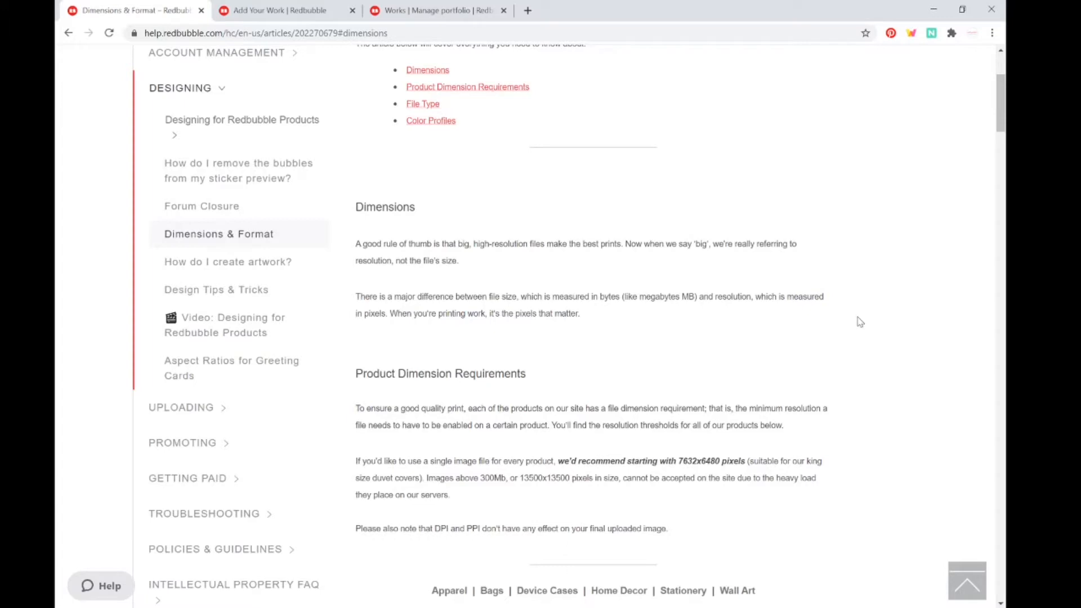
scroll(858, 321, down, 2)
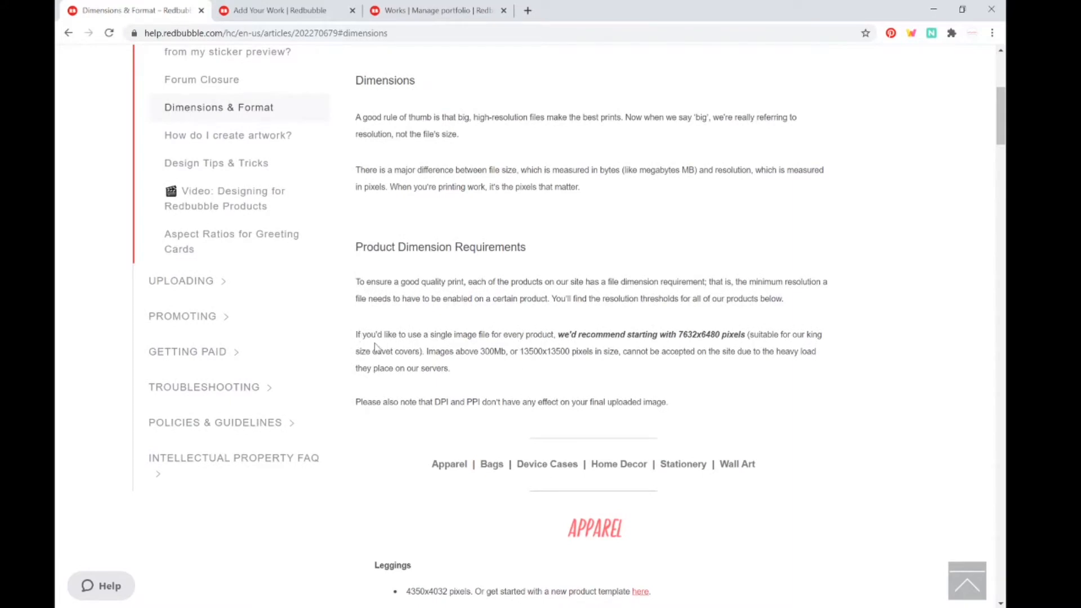
drag(356, 334, 746, 334)
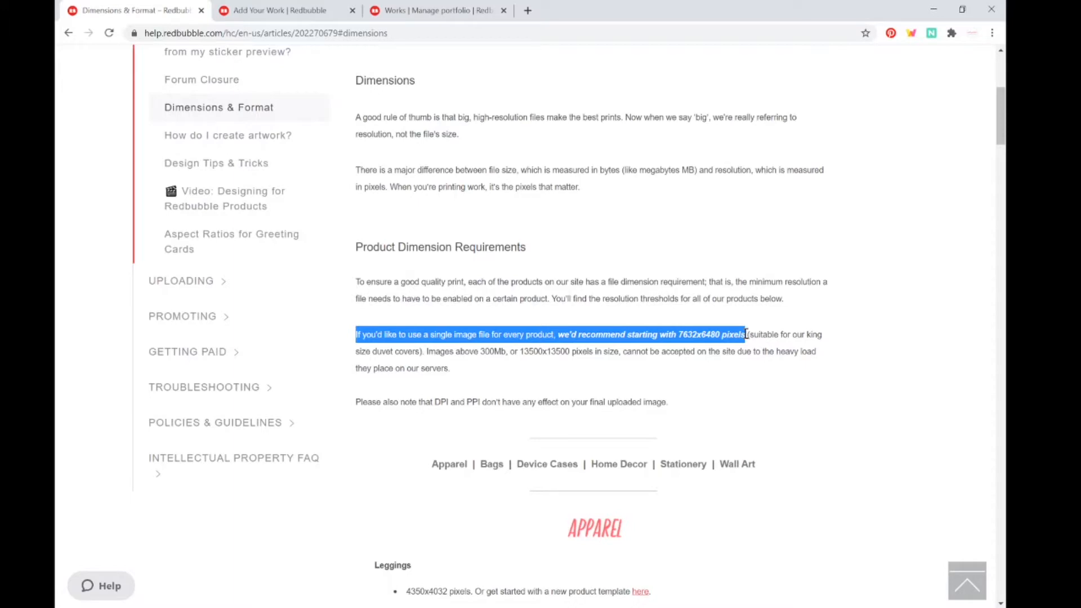
drag(747, 334, 357, 335)
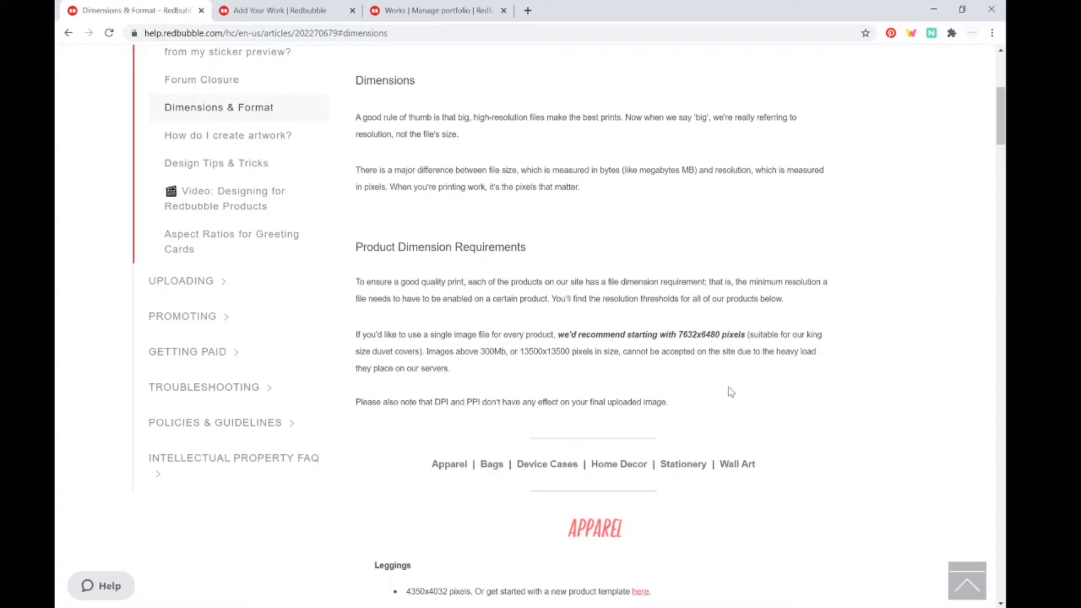
- Review the pixel requirements for each product category, plus the File Type and Color Profiles sections of the article
scroll(843, 330, down, 2)
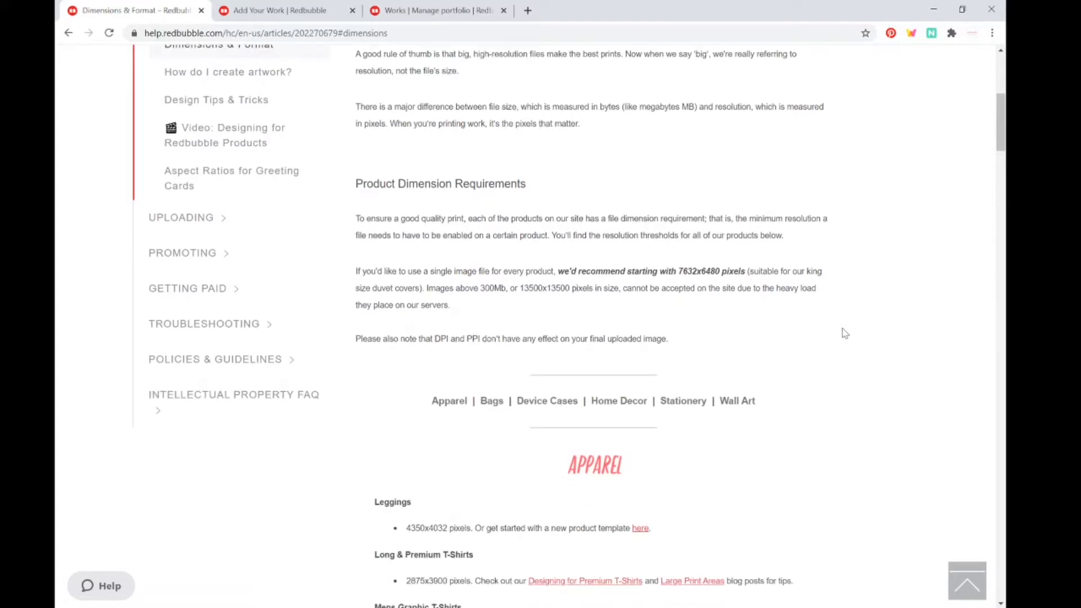
scroll(846, 336, down, 1)
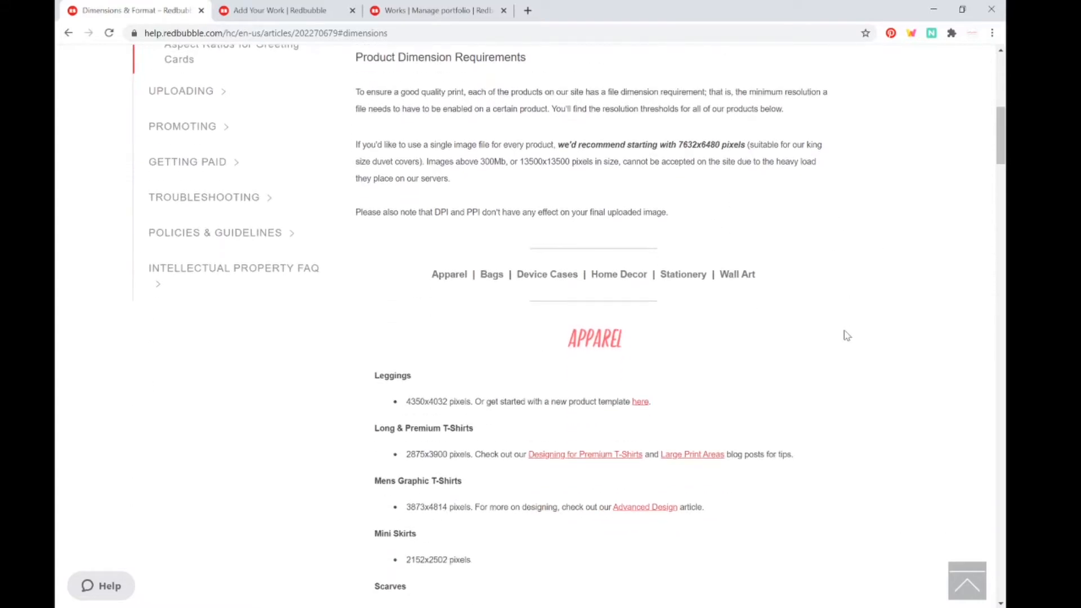
scroll(846, 336, down, 1)
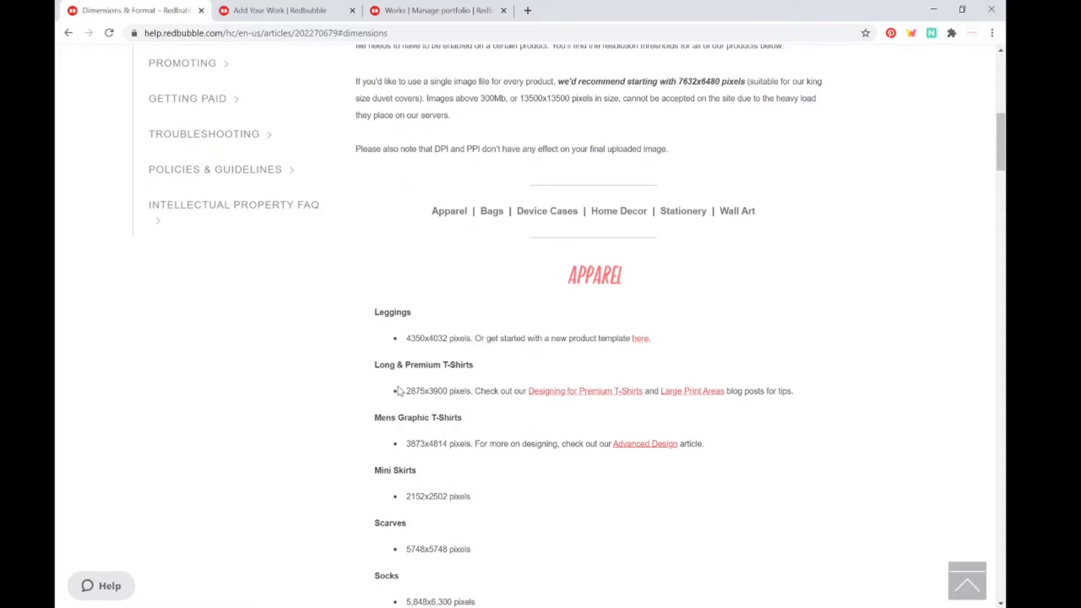
scroll(447, 389, down, 1)
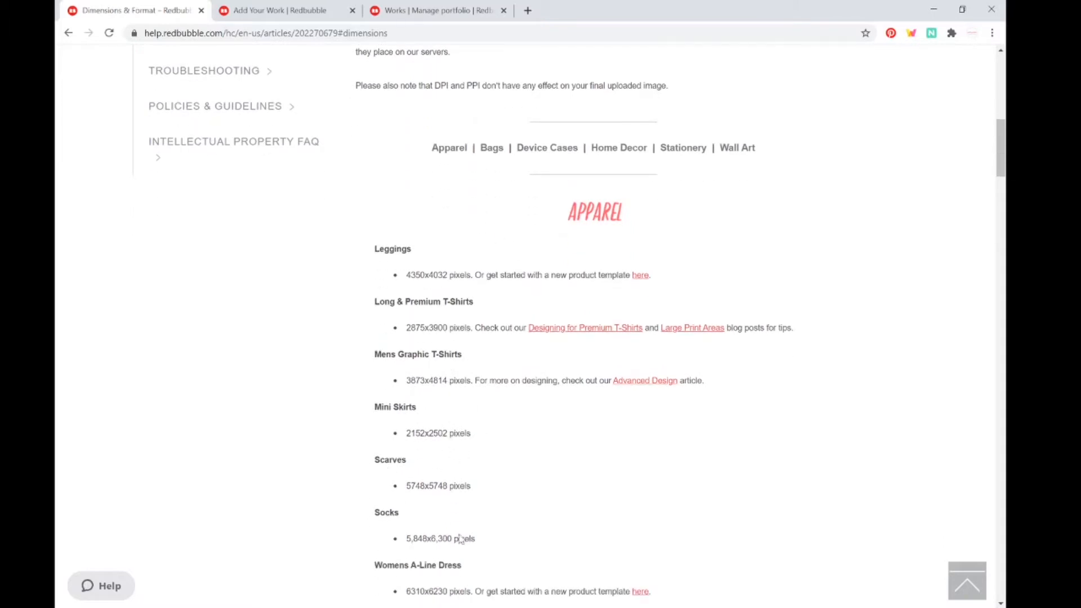
scroll(531, 417, down, 2)
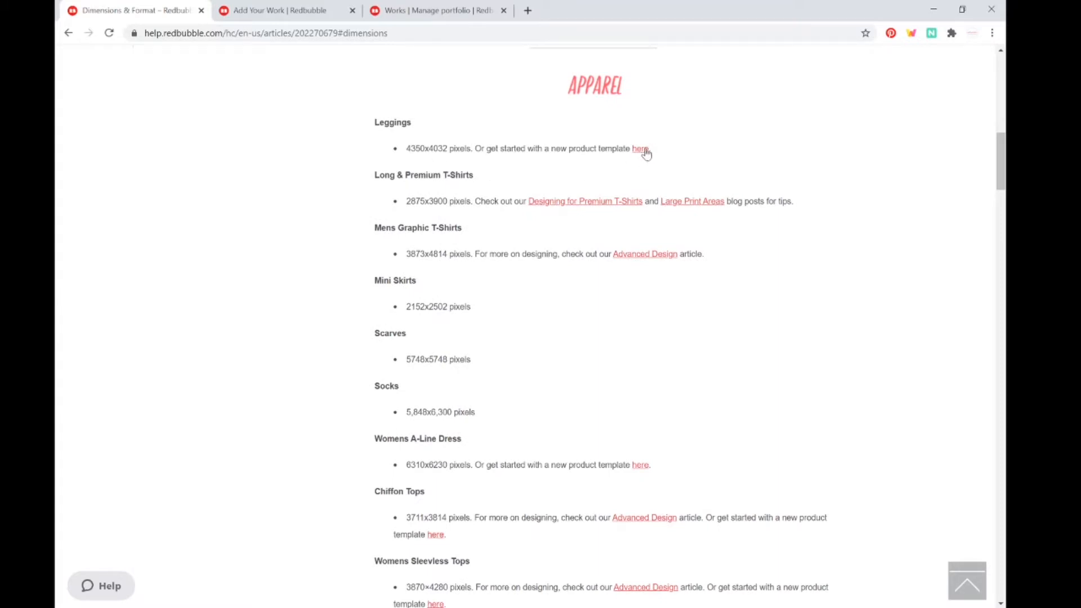
scroll(546, 294, down, 3)
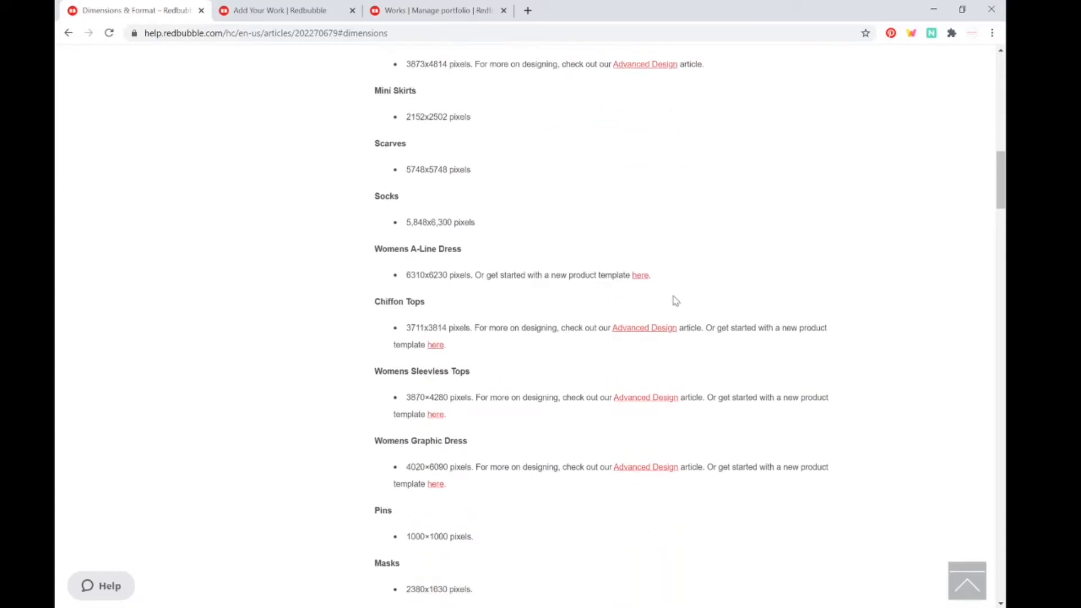
scroll(635, 277, down, 3)
scroll(451, 324, down, 5)
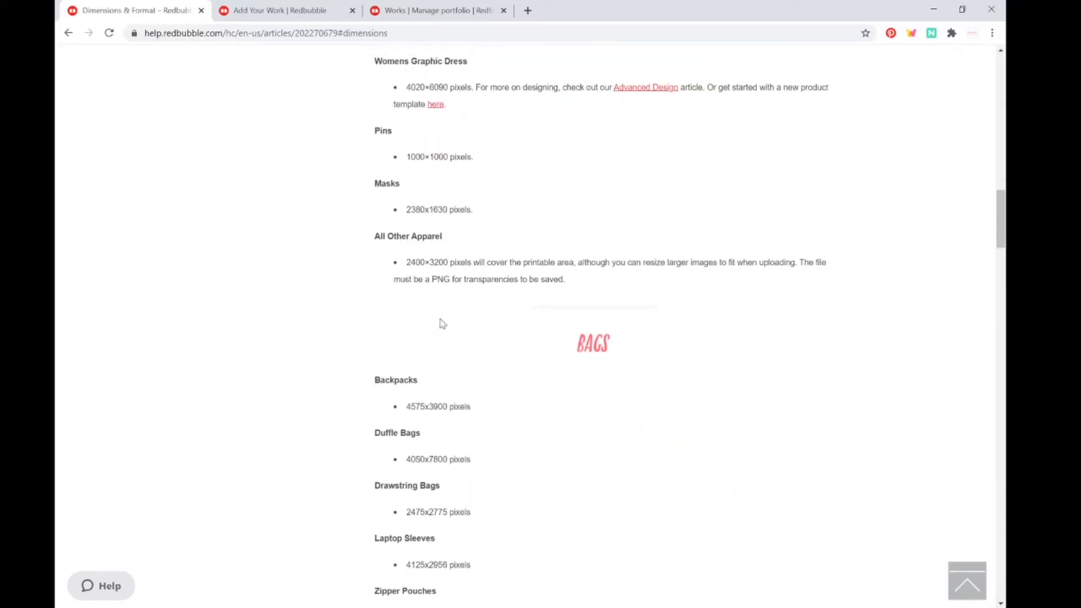
scroll(445, 338, down, 11)
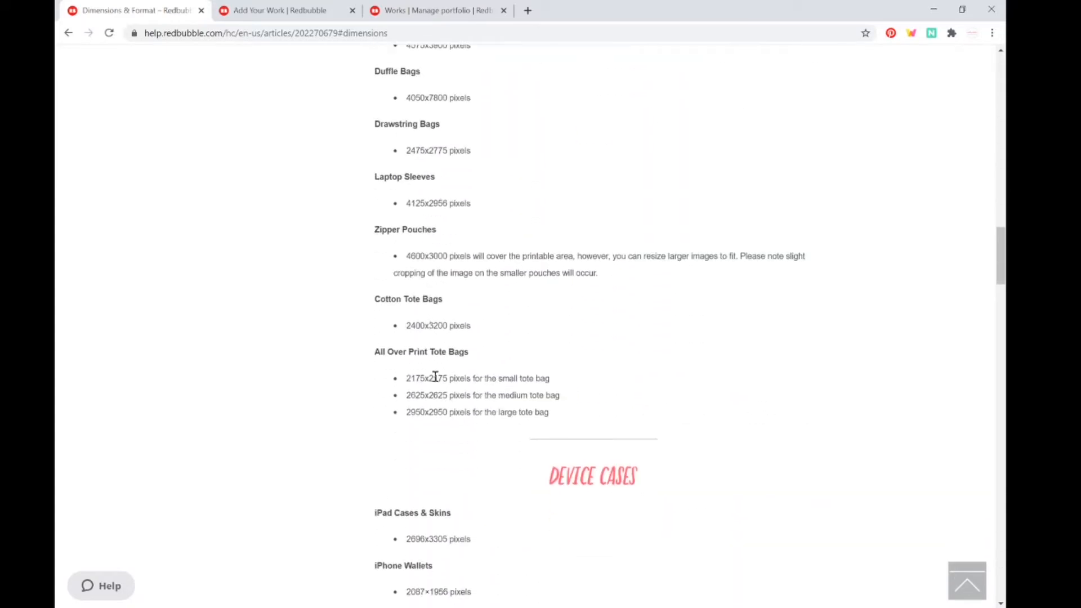
scroll(466, 405, down, 20)
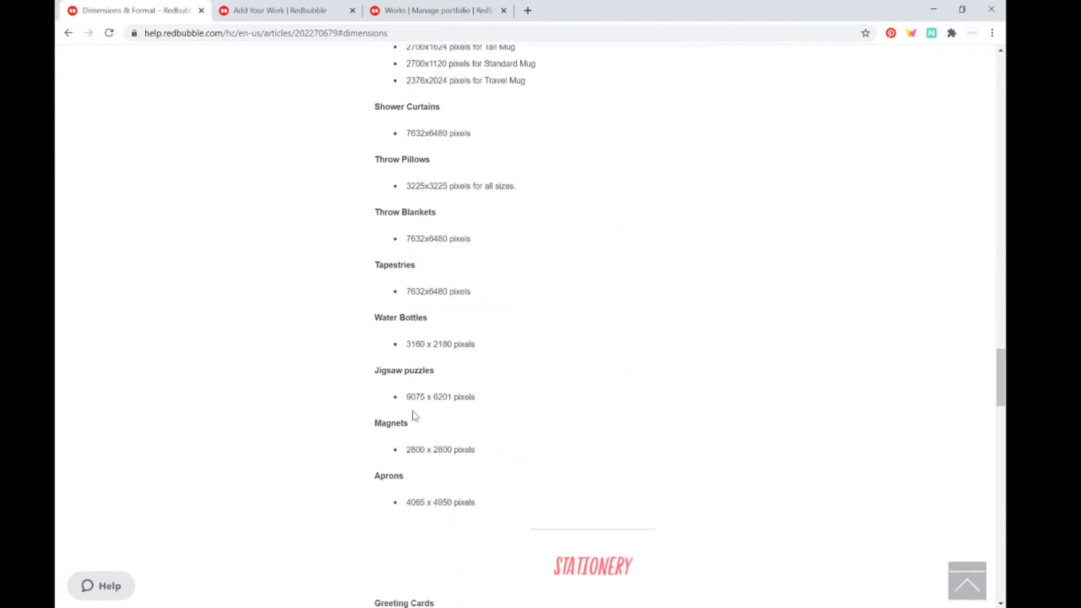
scroll(401, 393, down, 9)
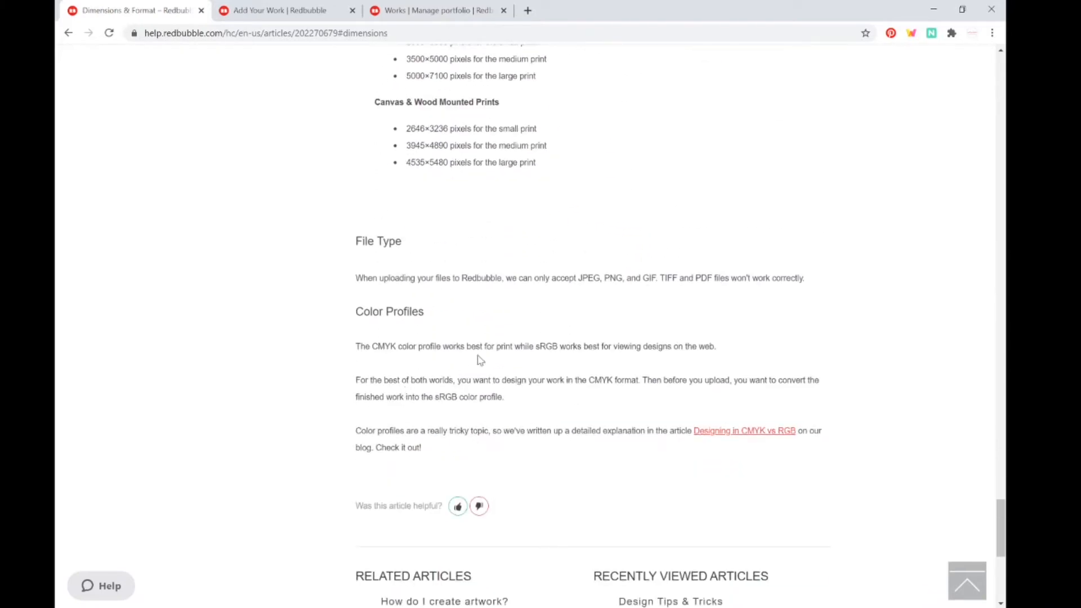
scroll(732, 259, up, 20)
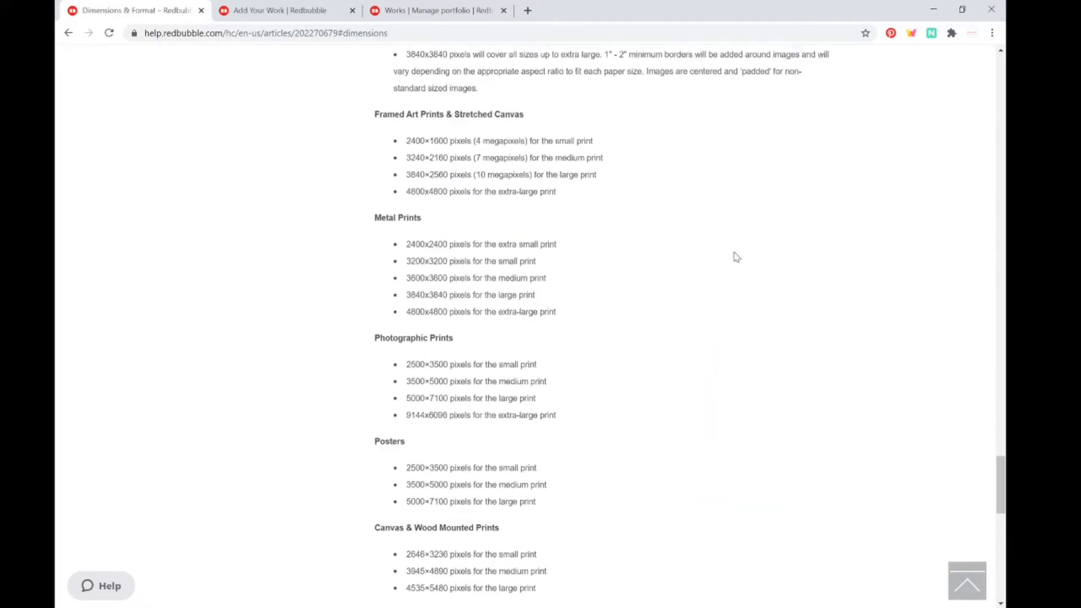
scroll(737, 257, up, 20)
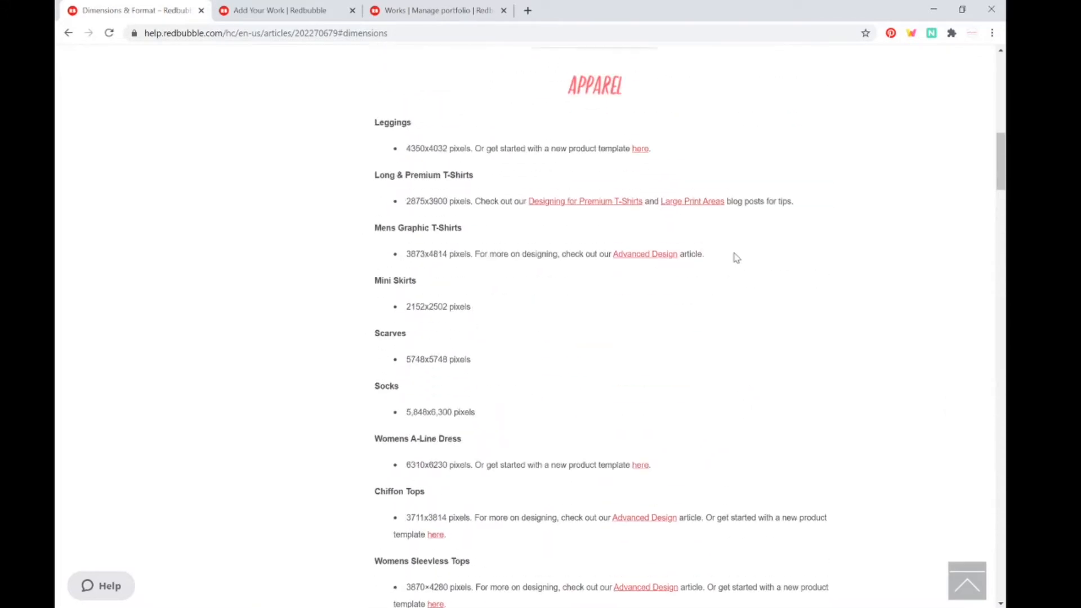
scroll(736, 258, down, 6)
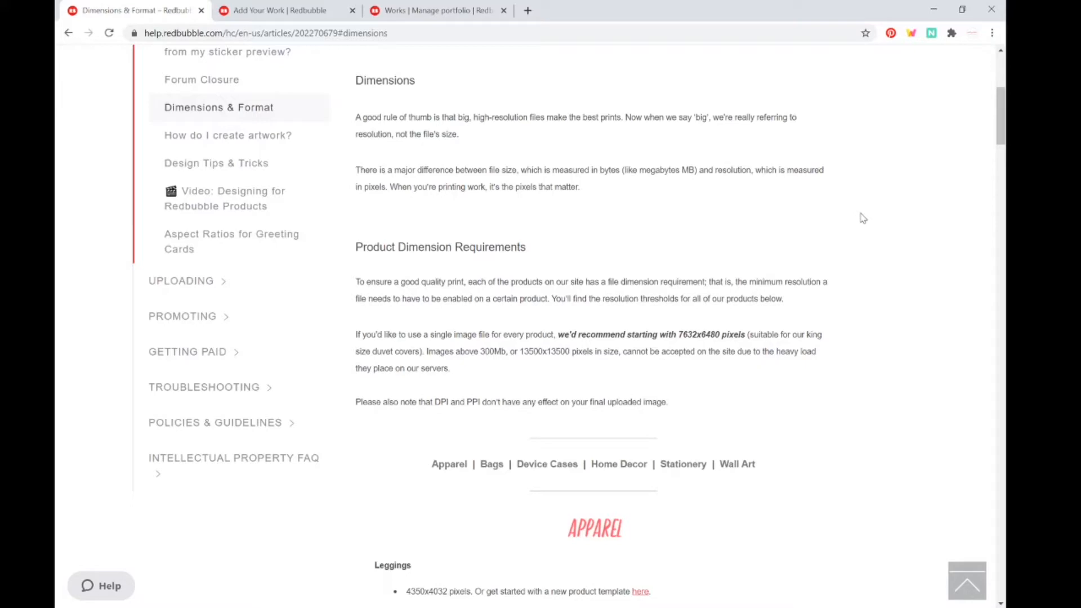
- On the Add Your Work page, upload the "I just came here to the party for the dogs" design as a new work
click(298, 14)
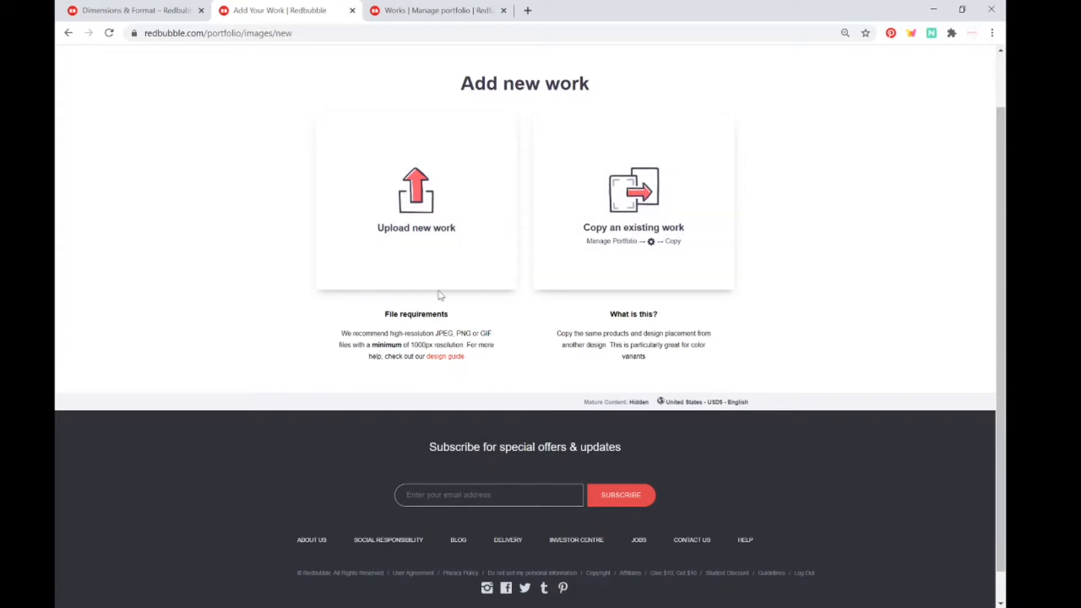
click(410, 232)
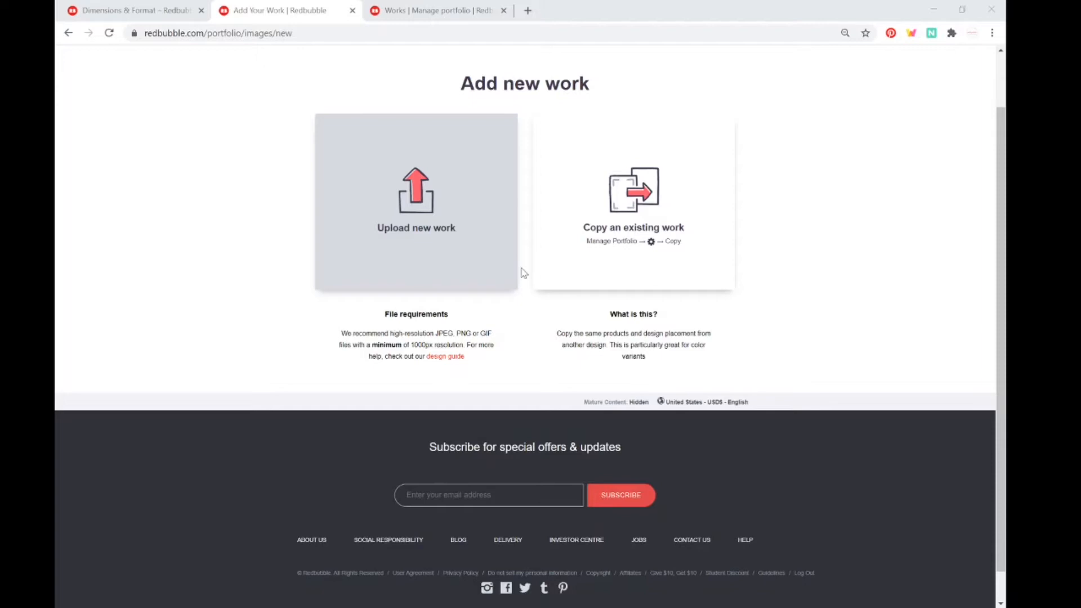
drag(523, 273, 516, 265)
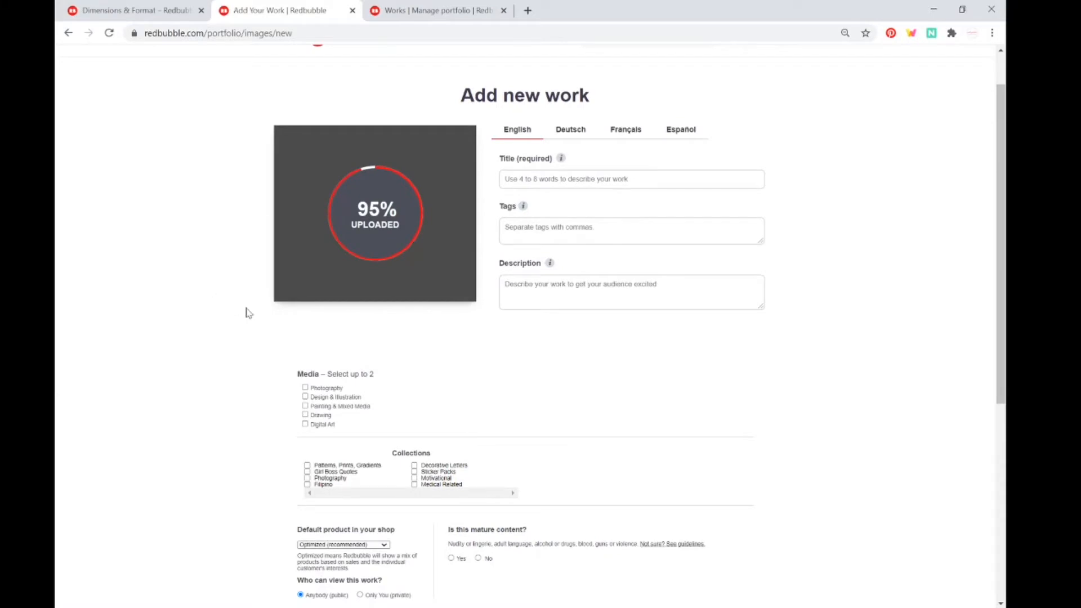
- Enable the Sleeveless Tops product for the uploaded design in the product previews
scroll(244, 309, down, 3)
scroll(306, 316, up, 5)
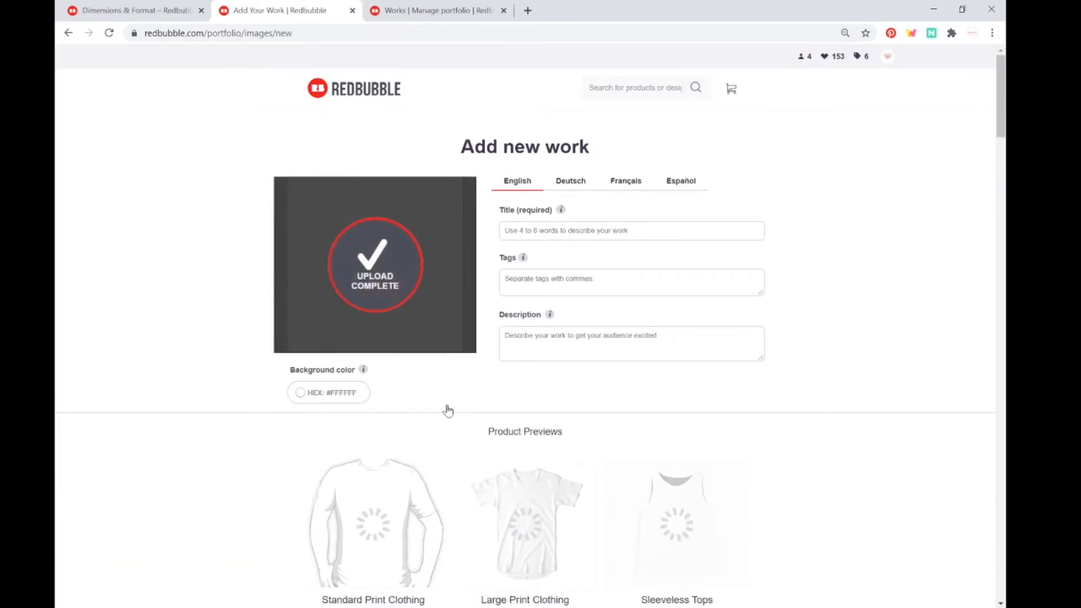
scroll(470, 381, down, 5)
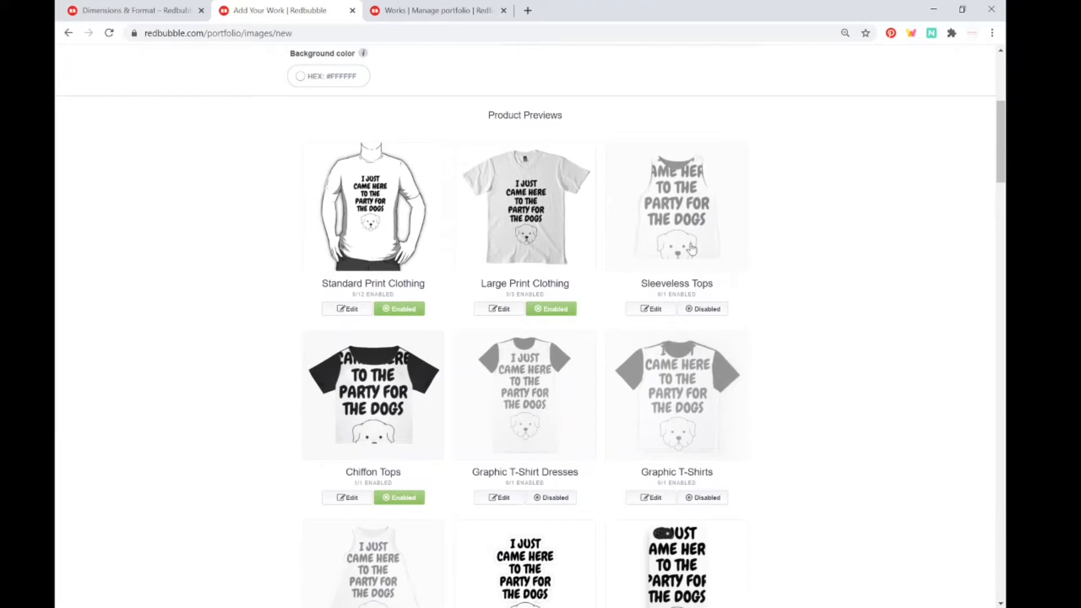
click(704, 312)
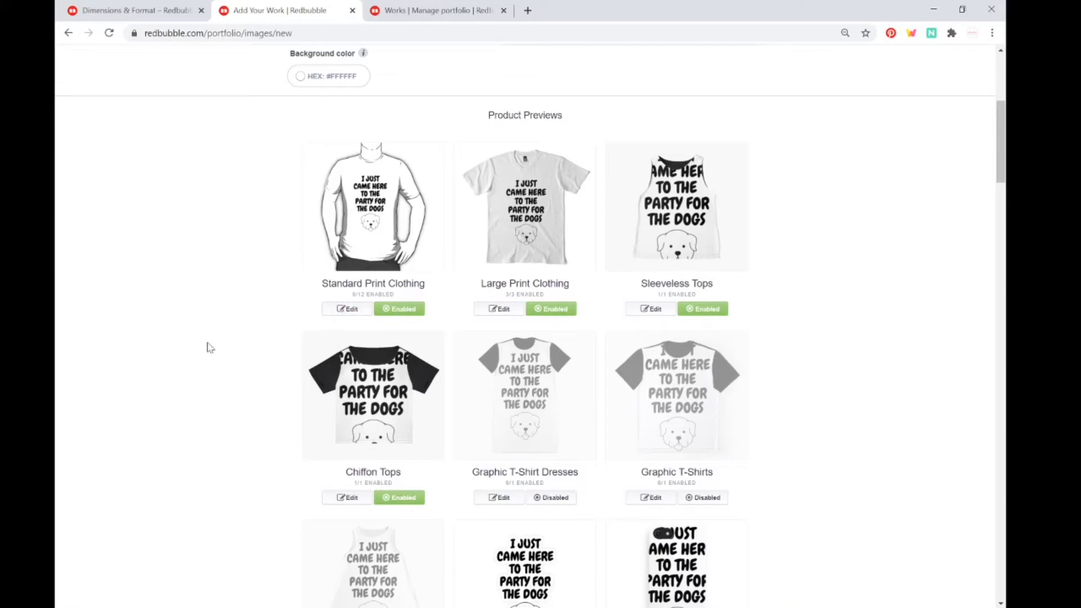
- Set the work's English title to "I just came here to the party for the dogs"
scroll(206, 343, up, 5)
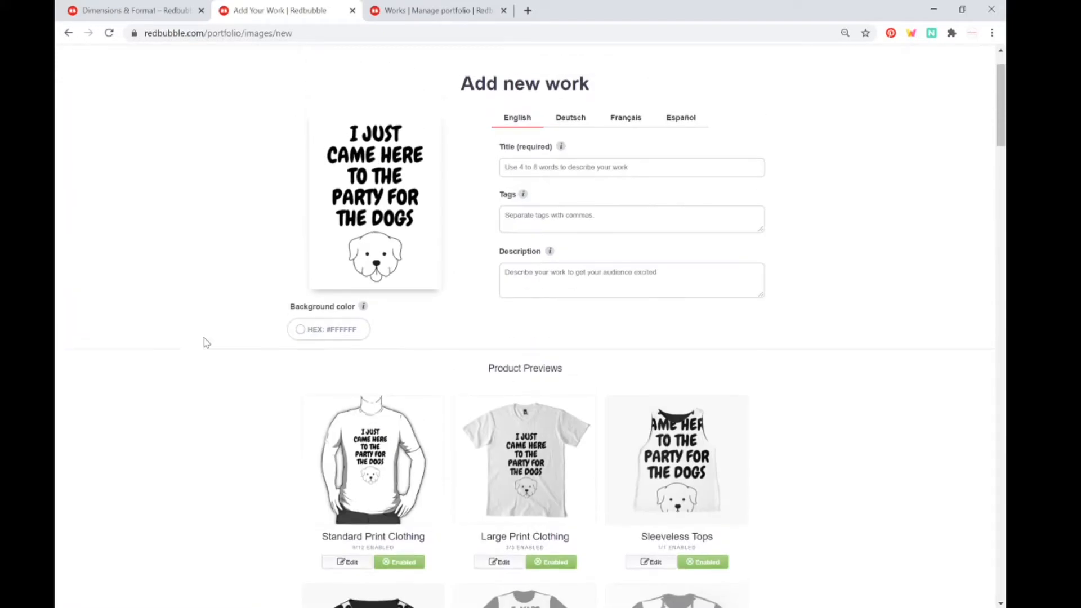
click(539, 165)
scroll(538, 180, up, 2)
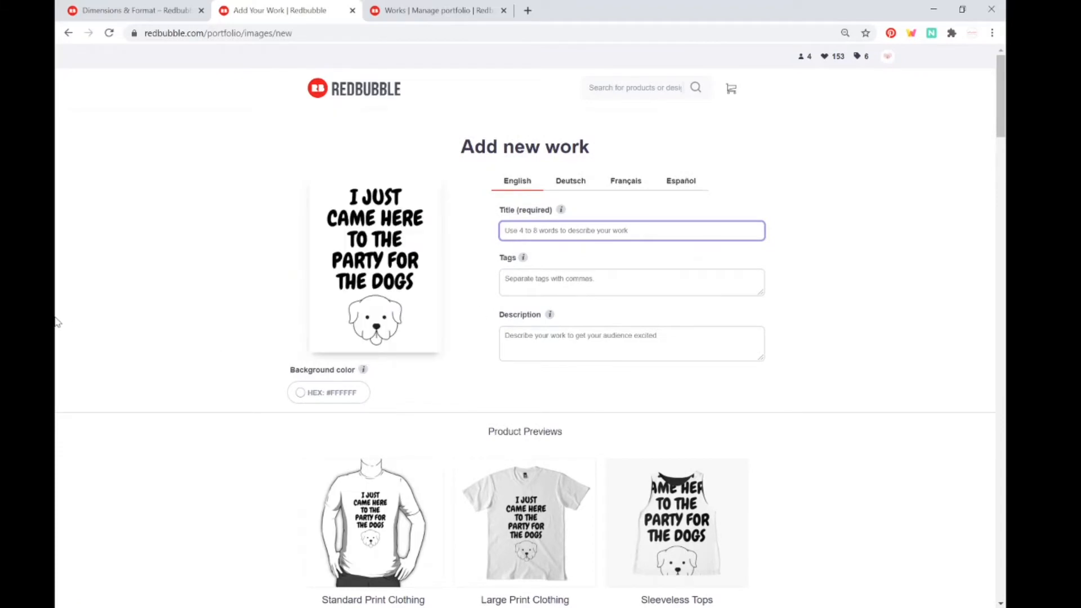
text(I just came here to the party for the dogs)
click(579, 292)
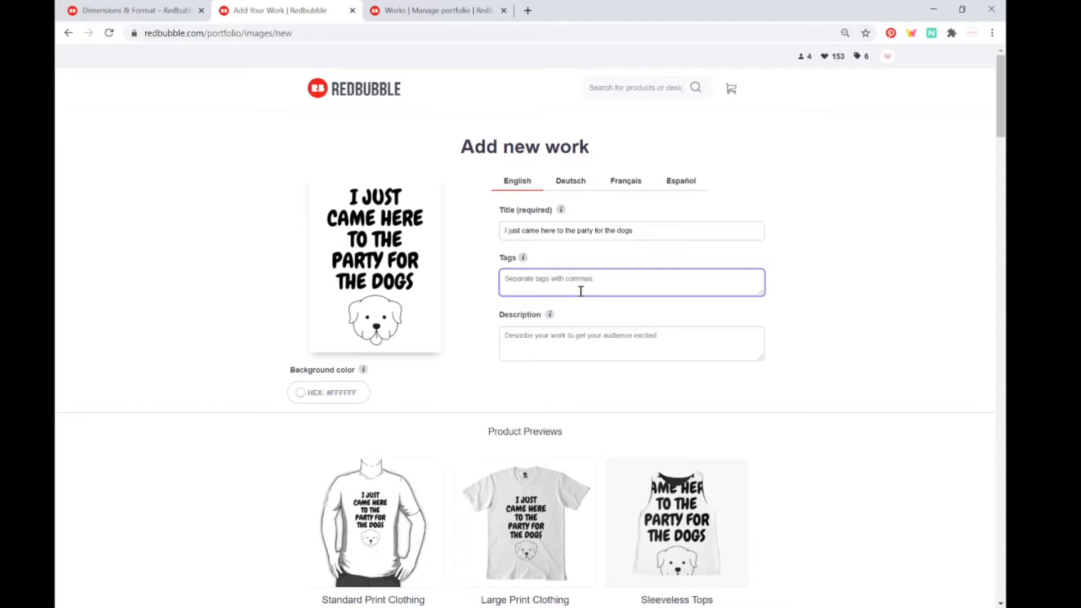
click(559, 235)
key(ctrl+a)
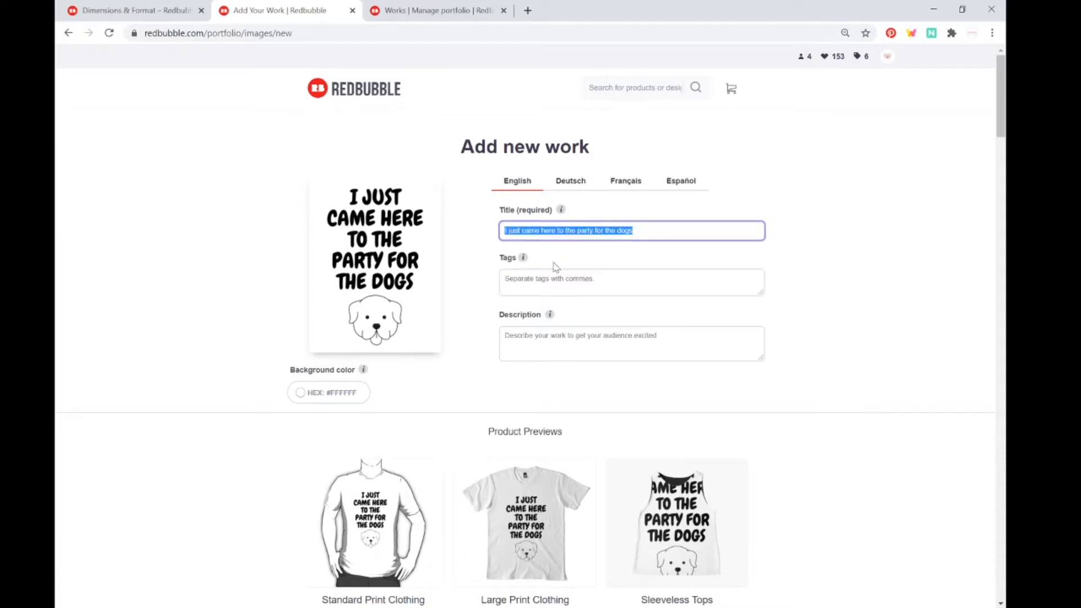
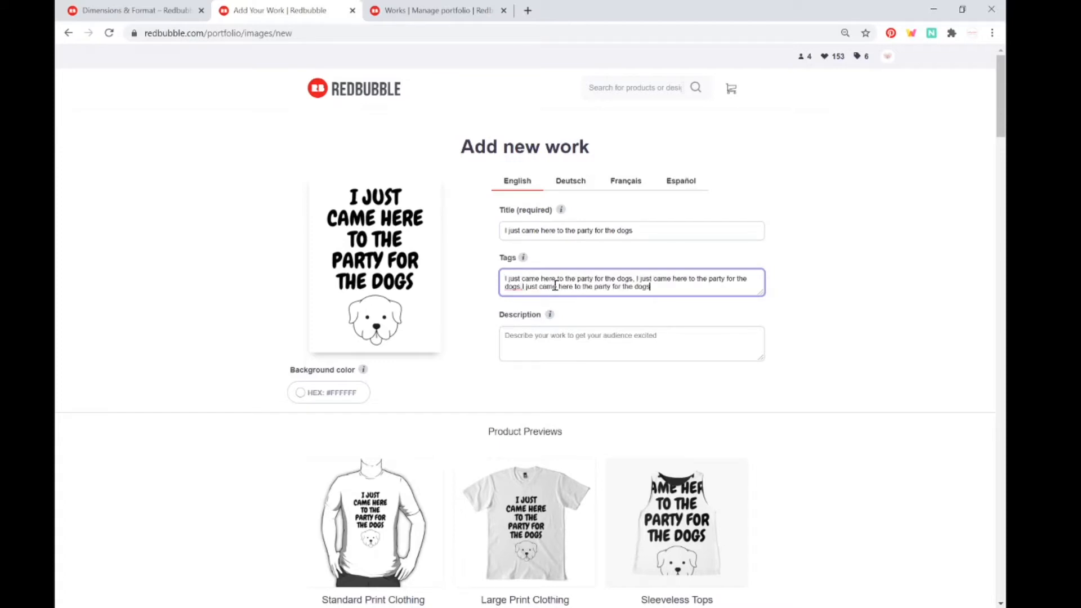
text(I just came here to the party for the dogs)
text(,)
text(I just came here to the party for the dogs)
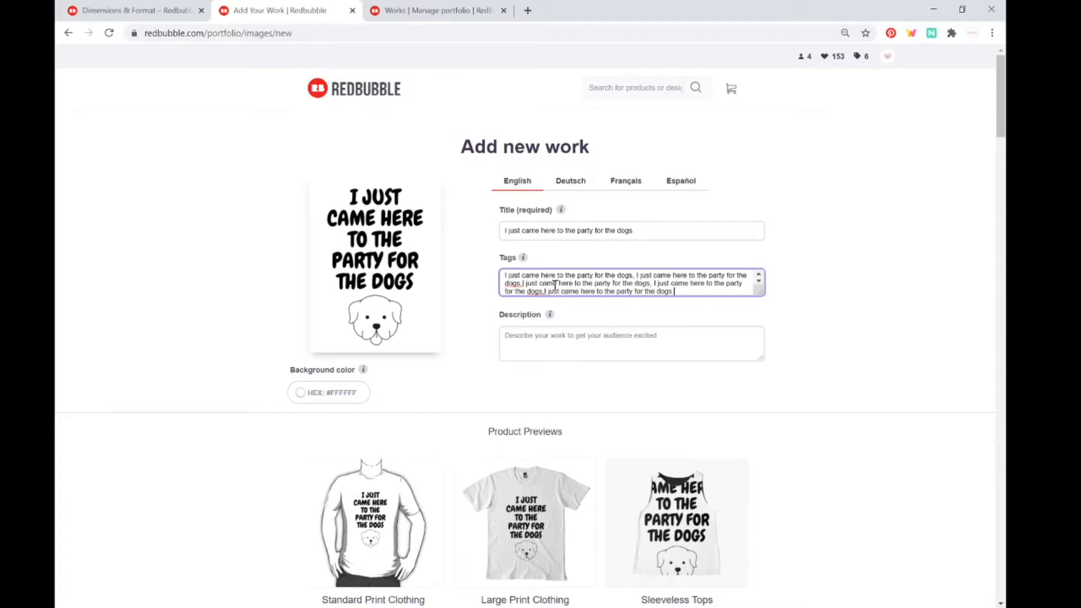
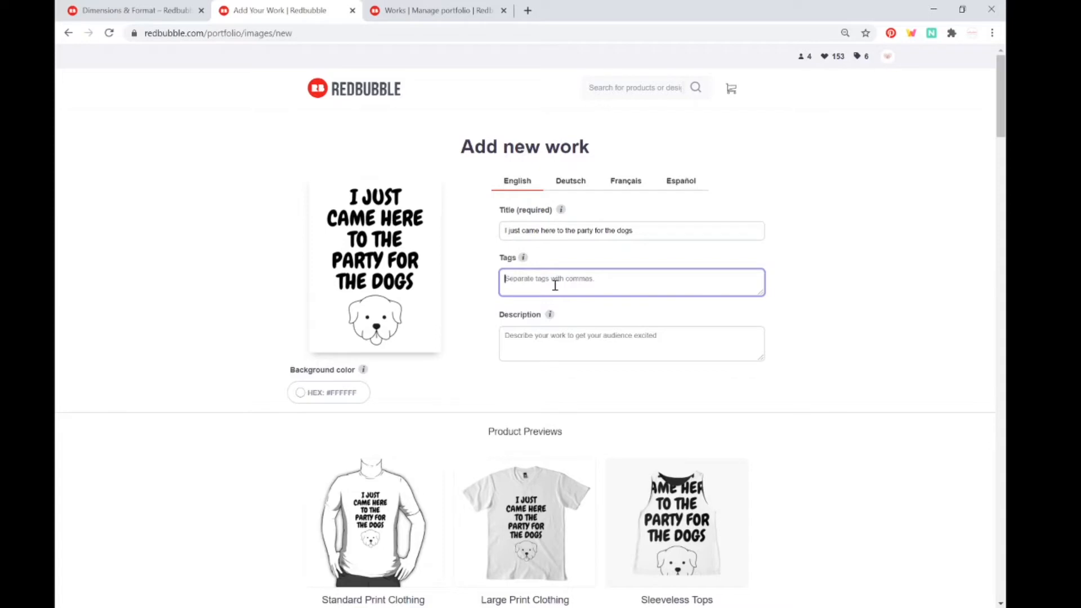
- Enter "dog, pets, dog lover, pet owner," as the work's tags
text(dog, pets, dog lover, pet d)
- Set the description to "This is a perfect gift for any dog lover that you can give to a friend, co-worker or family member."
click(570, 350)
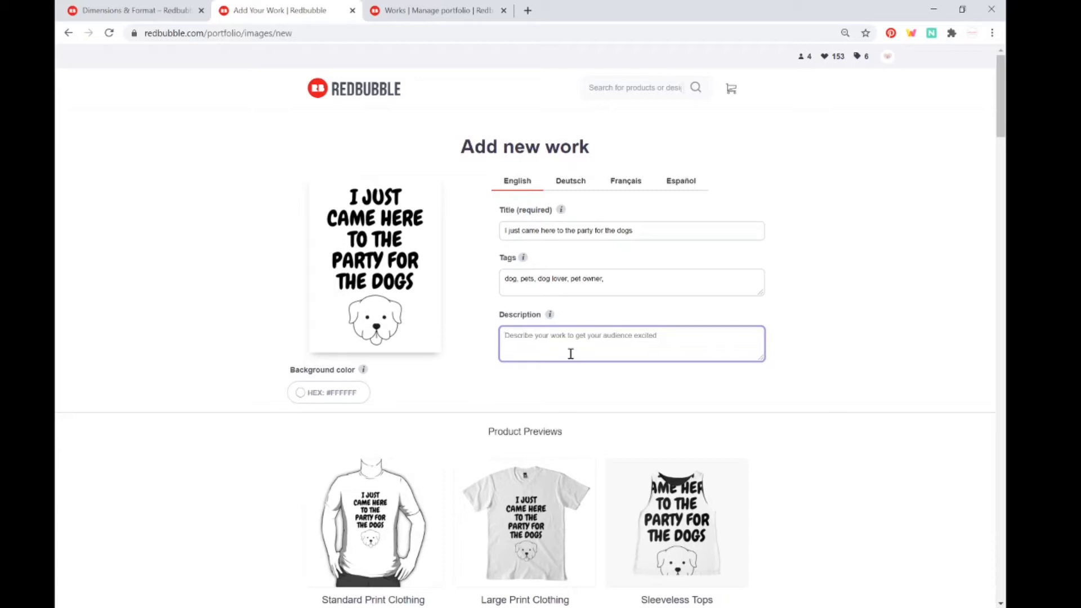
text(This is a per)
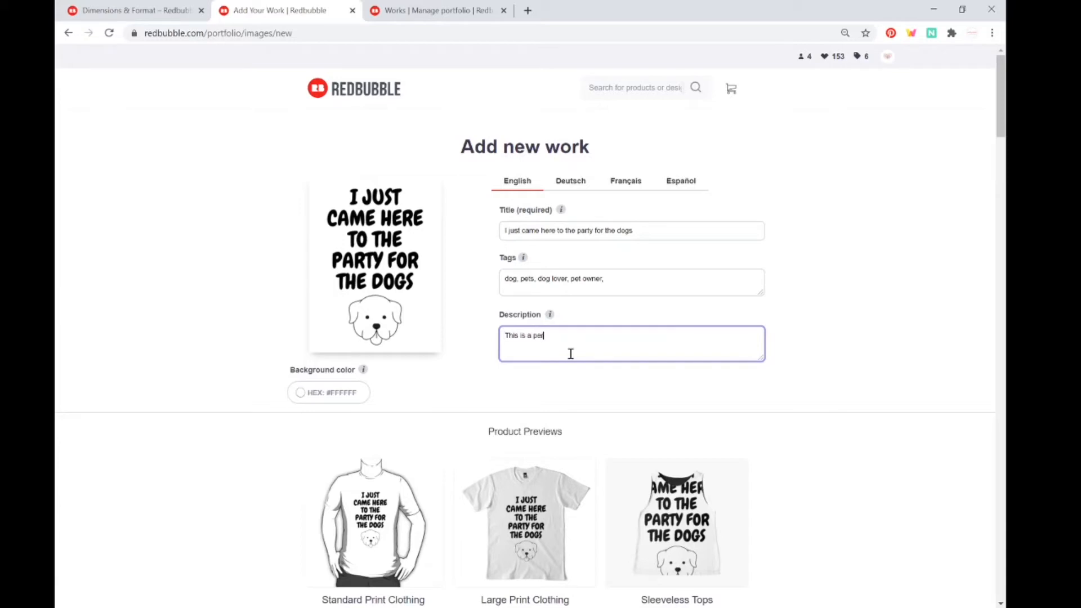
text(fect gift for any dog lover that you can give to a f)
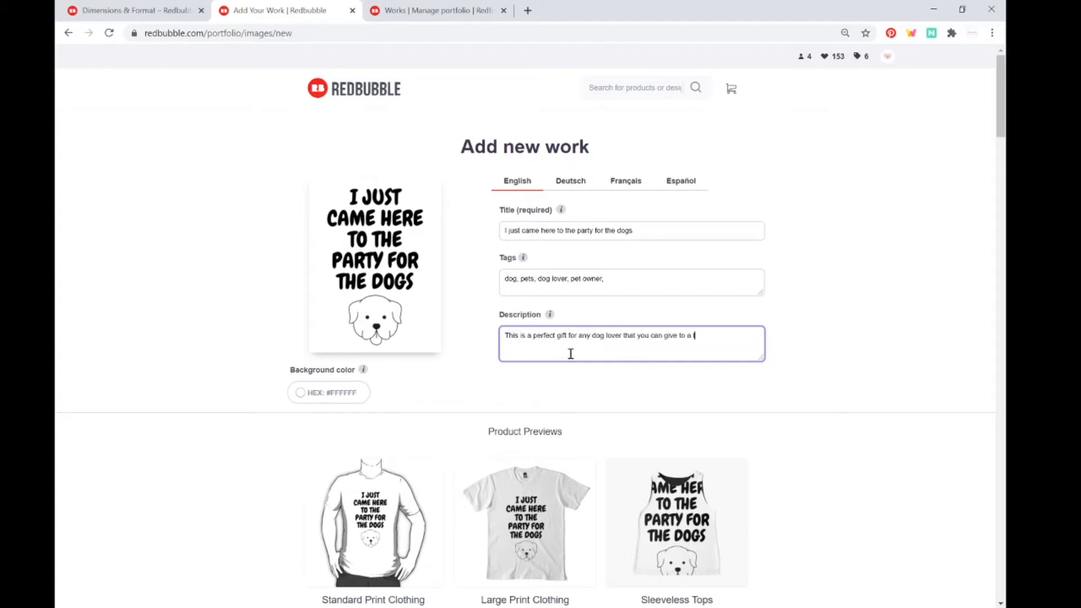
text(riend)
text(, co-worker or family member.)
scroll(565, 396, down, 2)
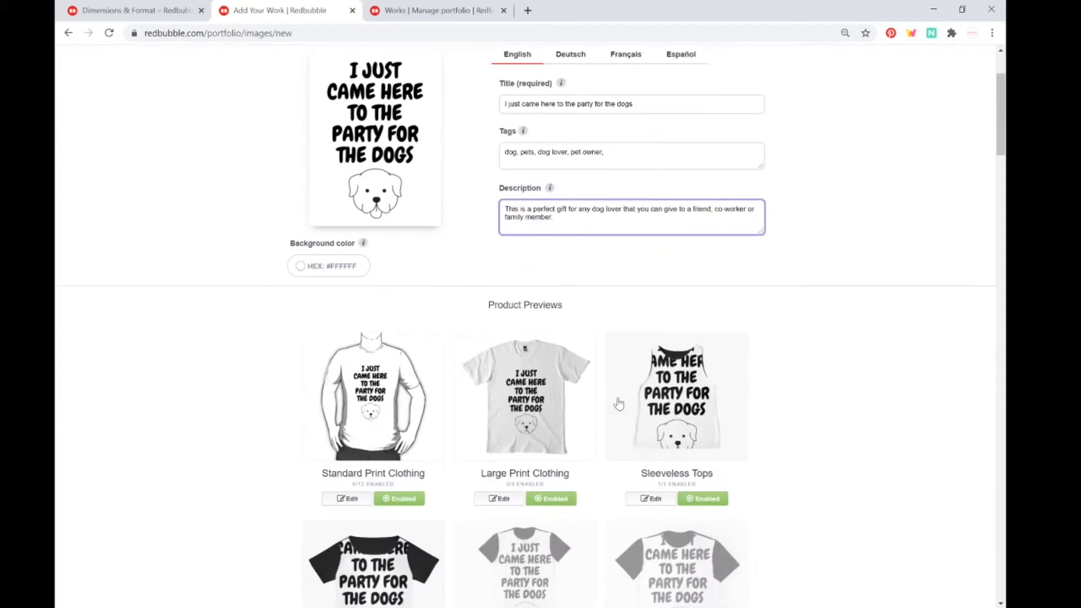
- Edit the description so that it calls the item "a perfect, funny gift" for any dog lover
click(533, 209)
text(, funny)
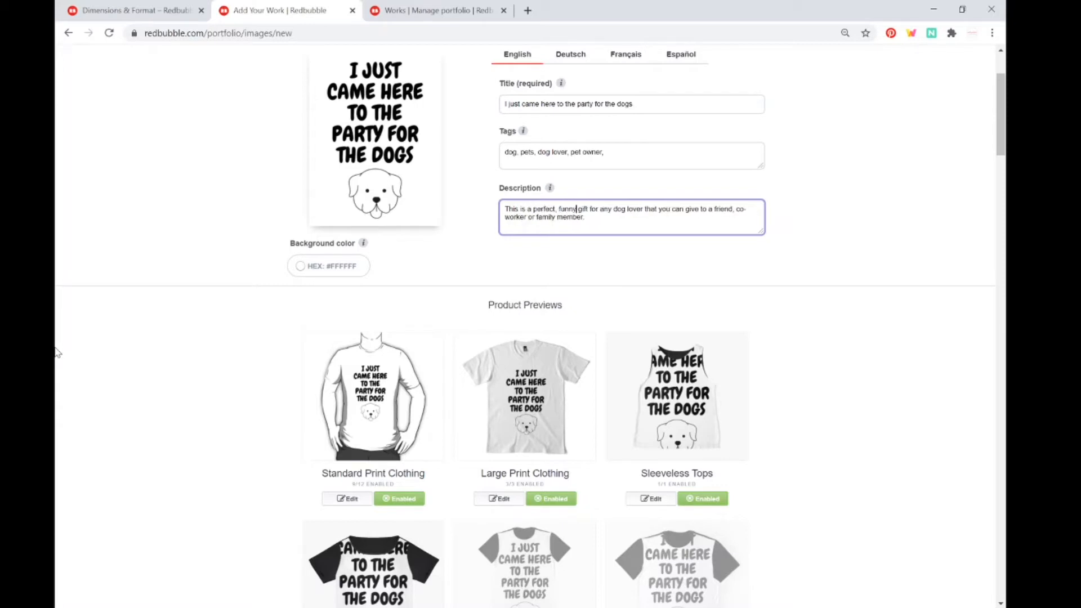
click(150, 411)
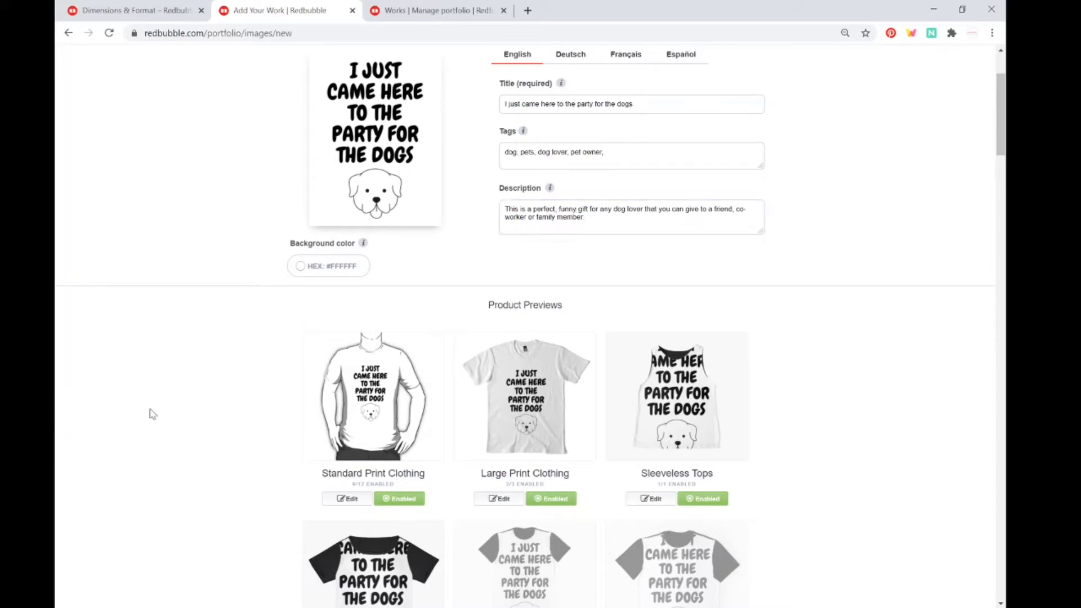
- Examine the background color picker for the whole work and close it without changing the color
scroll(814, 207, up, 3)
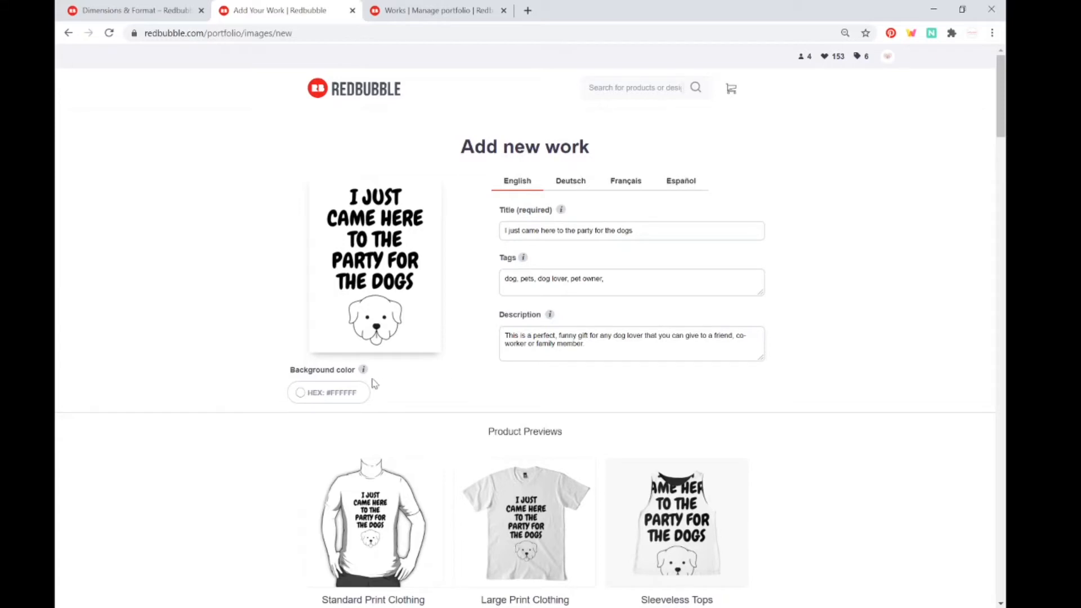
scroll(437, 385, down, 1)
scroll(436, 388, down, 2)
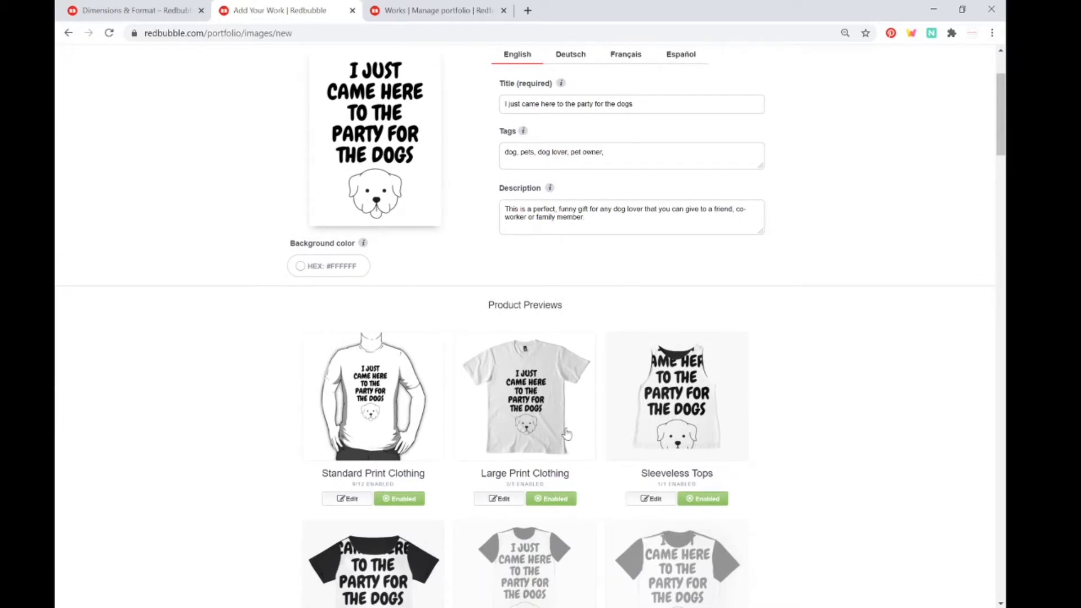
scroll(459, 360, up, 1)
scroll(455, 335, up, 1)
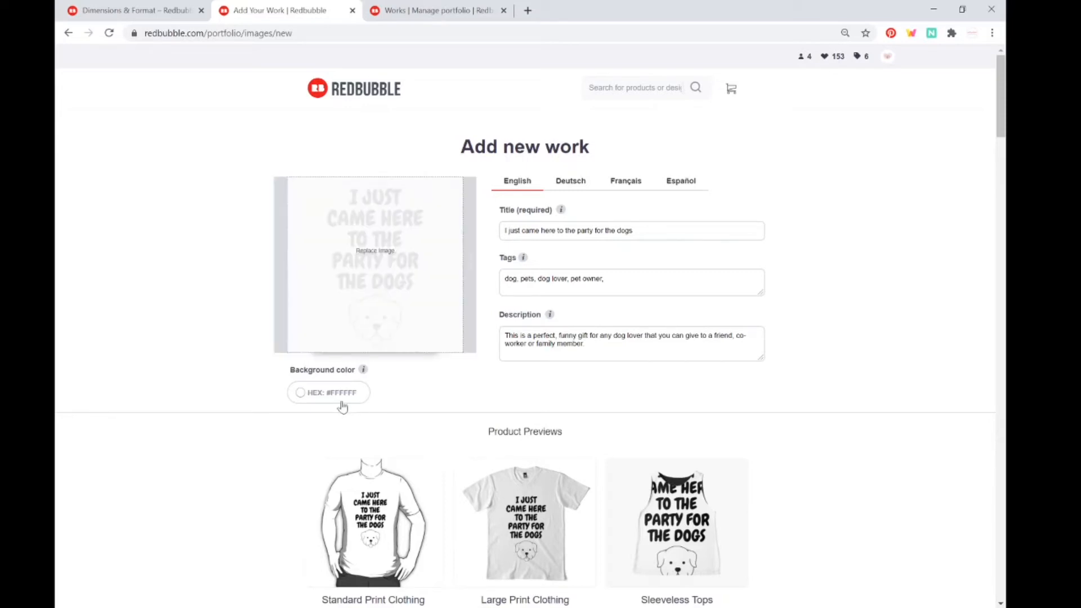
click(318, 402)
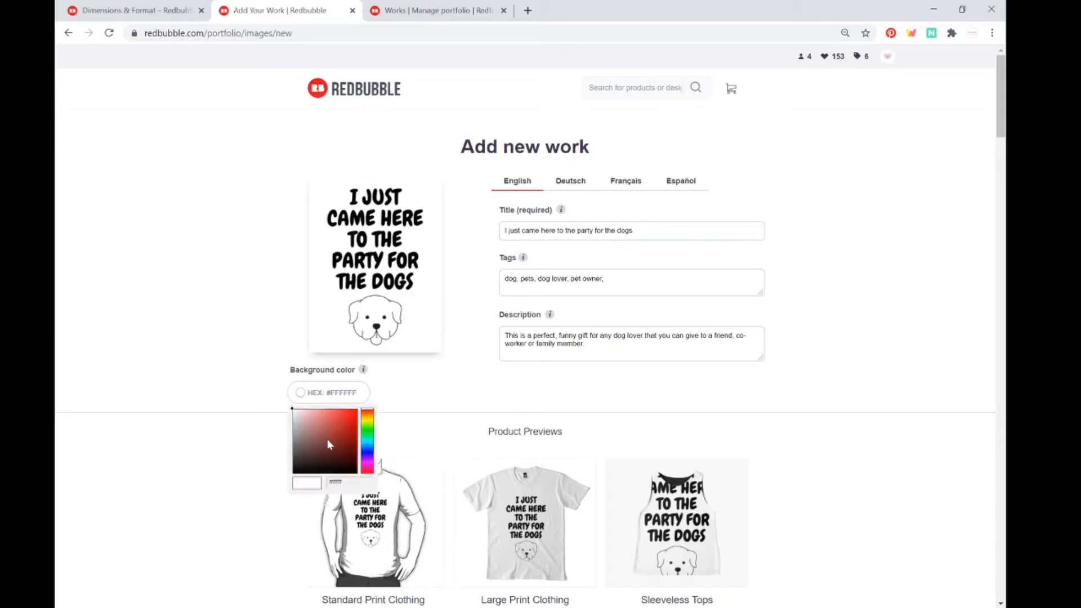
click(426, 410)
- Examine the design settings of Standard Print Clothing and Large Print Clothing, including style, color, size and centering options
scroll(426, 409, down, 2)
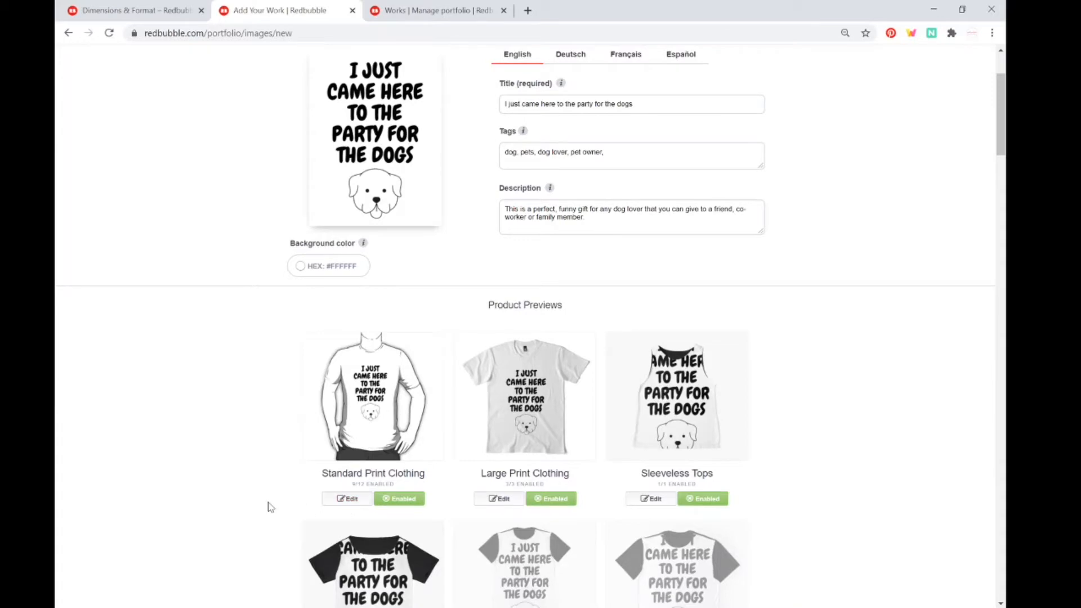
scroll(271, 507, down, 2)
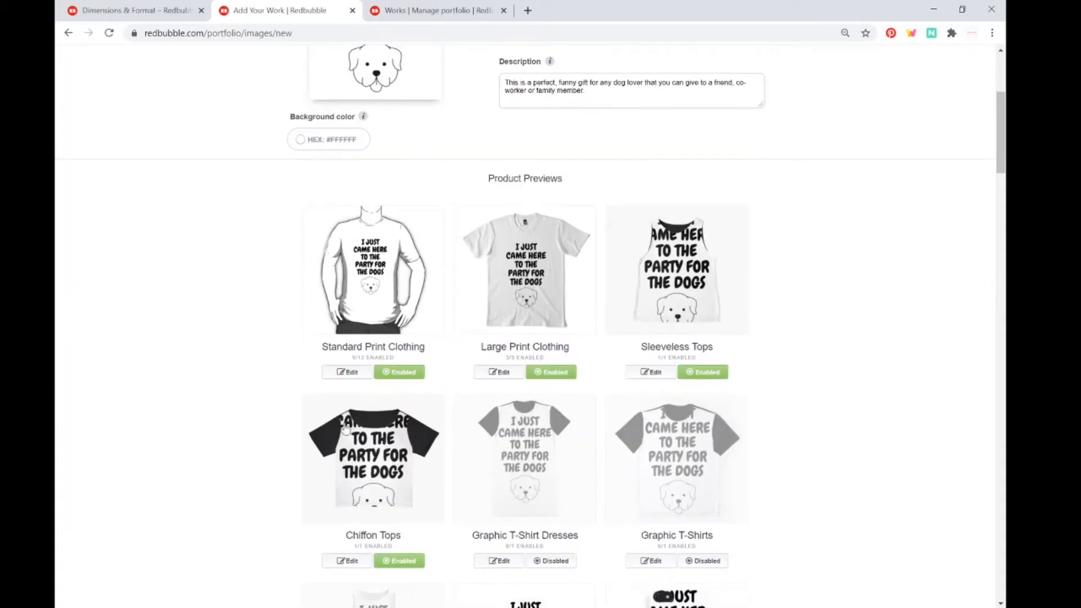
click(348, 376)
scroll(346, 383, down, 1)
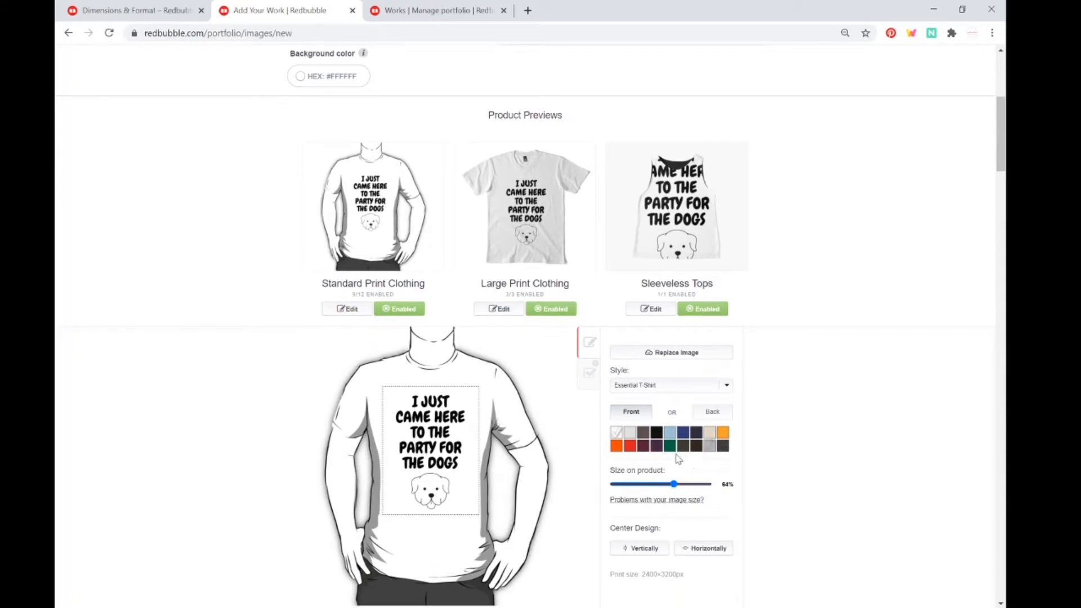
drag(746, 422, 744, 400)
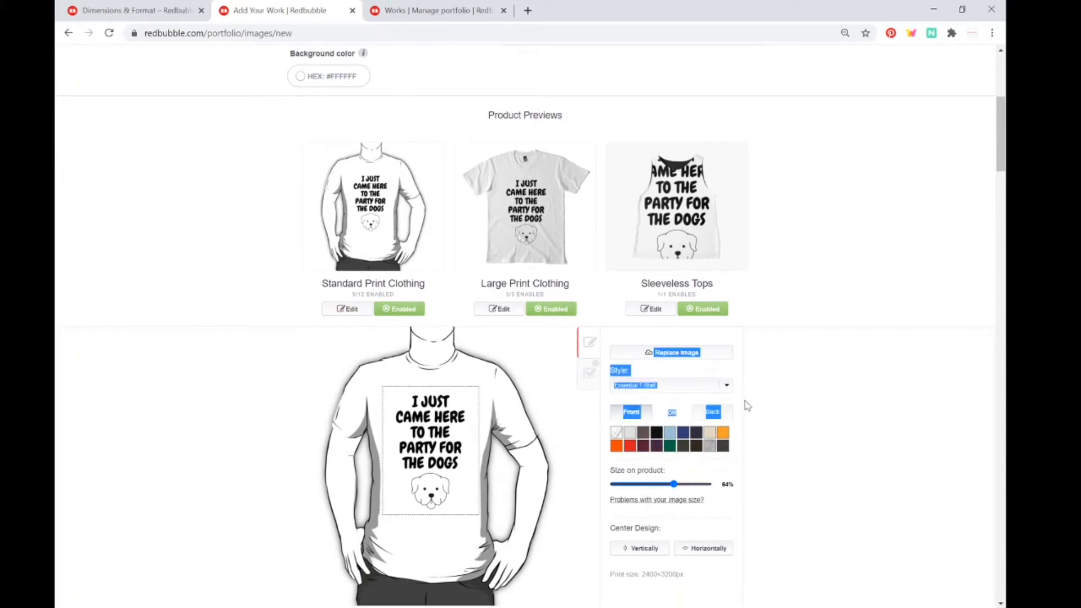
click(499, 309)
scroll(788, 410, down, 2)
scroll(789, 410, down, 2)
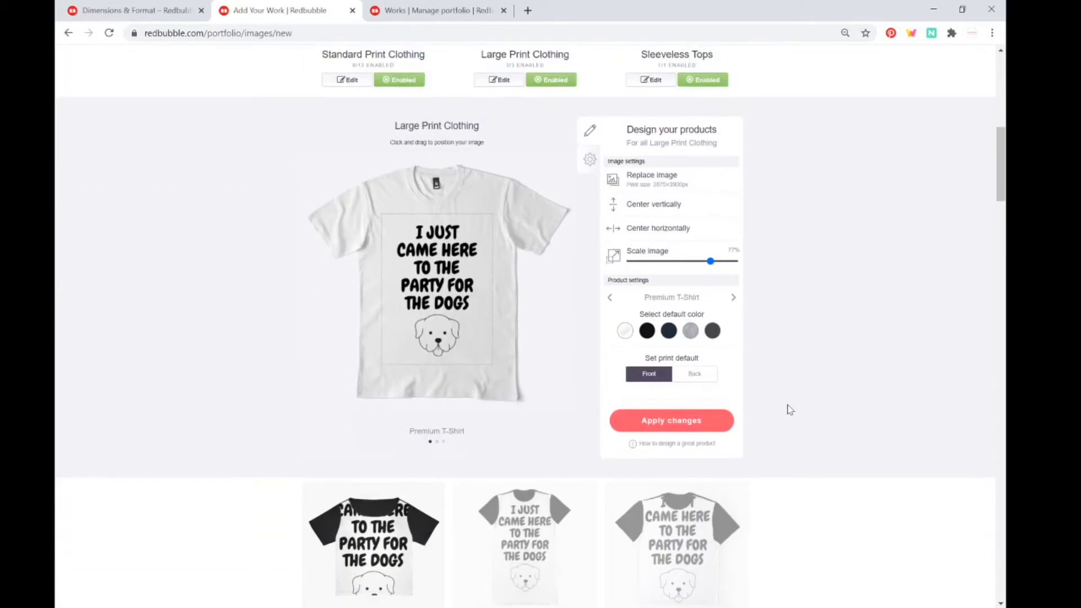
- Examine the Sleeveless Tops design settings and its background color picker without changing anything
scroll(675, 120, up, 2)
click(647, 182)
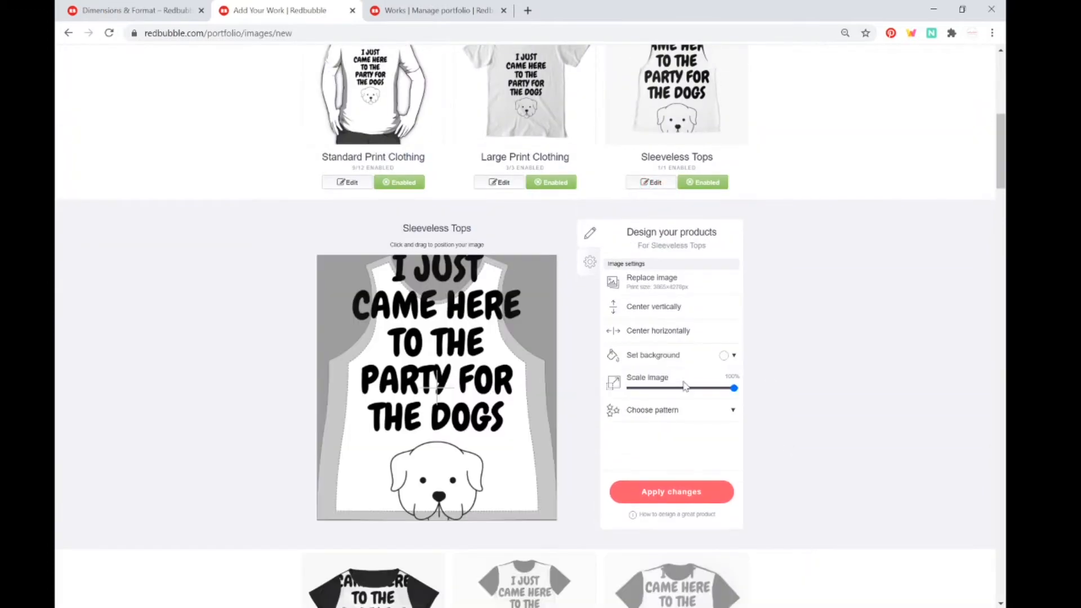
click(731, 356)
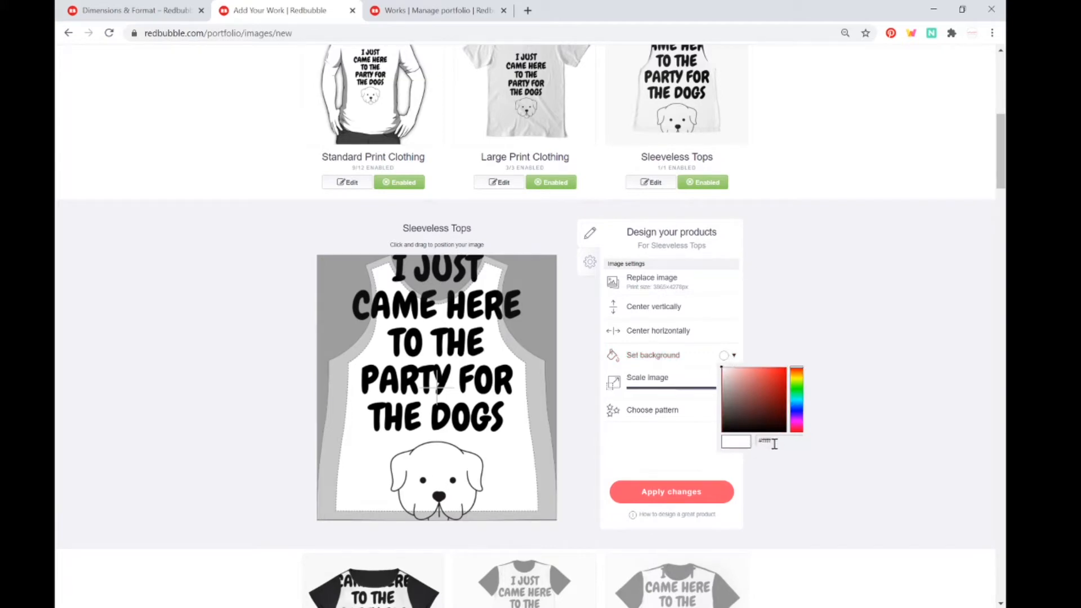
click(824, 272)
scroll(823, 275, up, 3)
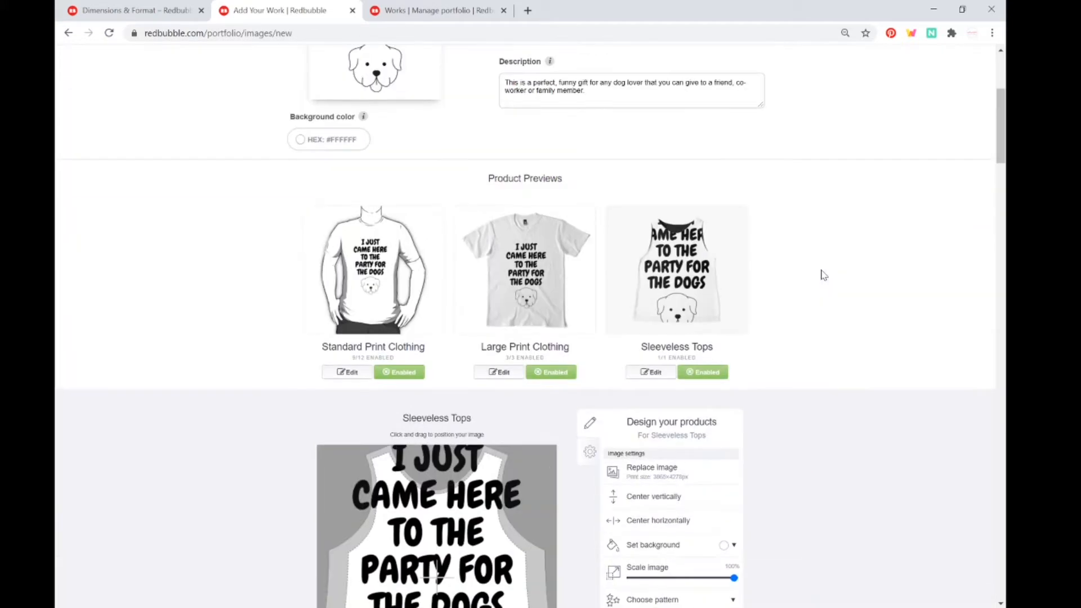
- Enable Kids Clothes, Kids Pullover Hoodie and Toddler Pullover Hoodie for Standard Print Clothing and apply the changes
scroll(824, 275, up, 1)
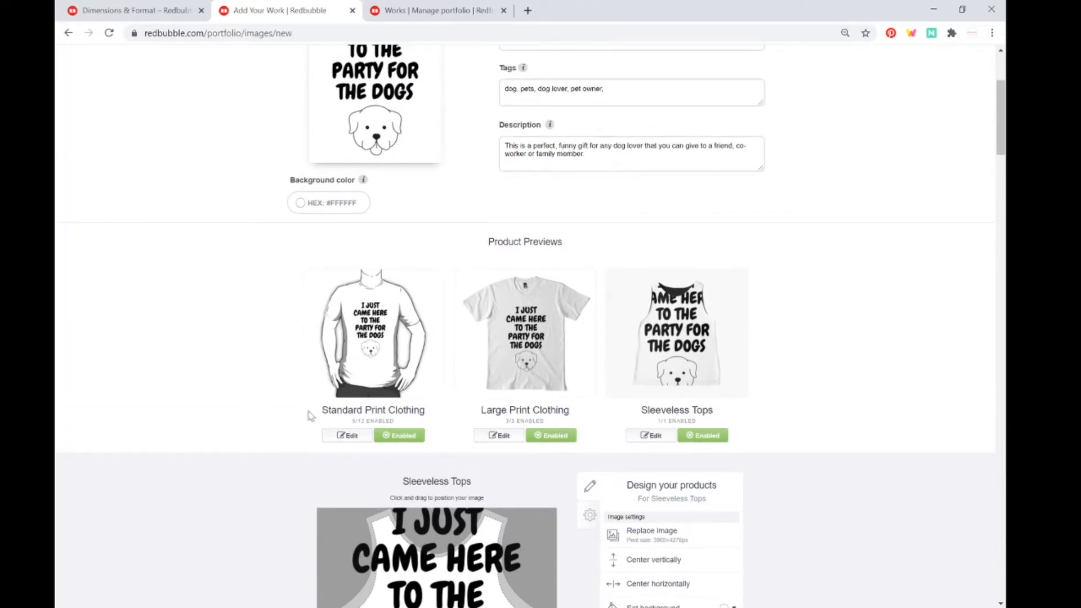
click(345, 441)
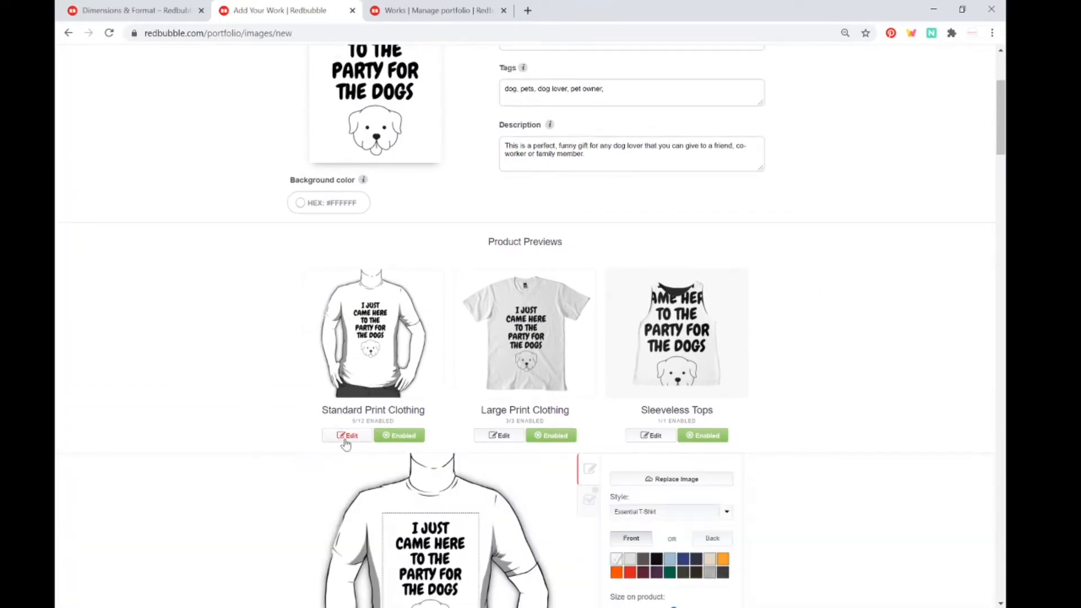
click(352, 438)
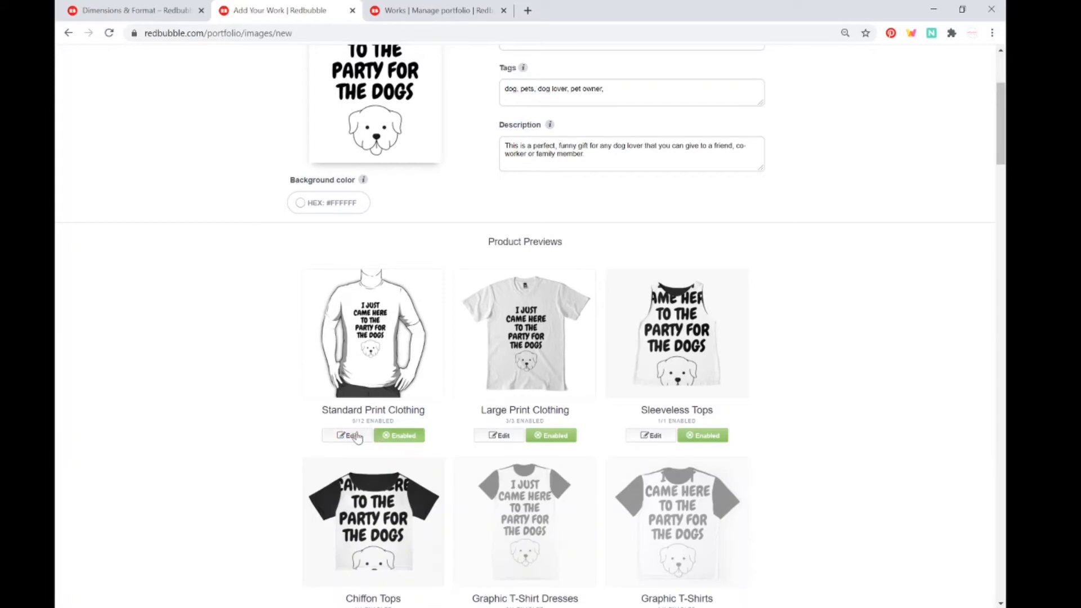
click(339, 439)
scroll(338, 440, down, 3)
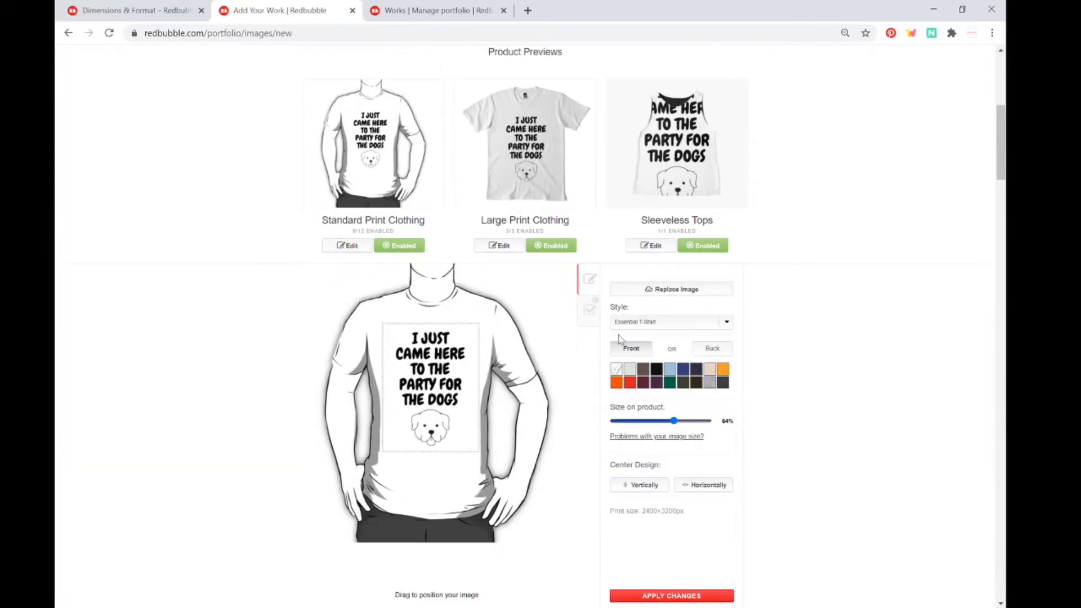
click(585, 320)
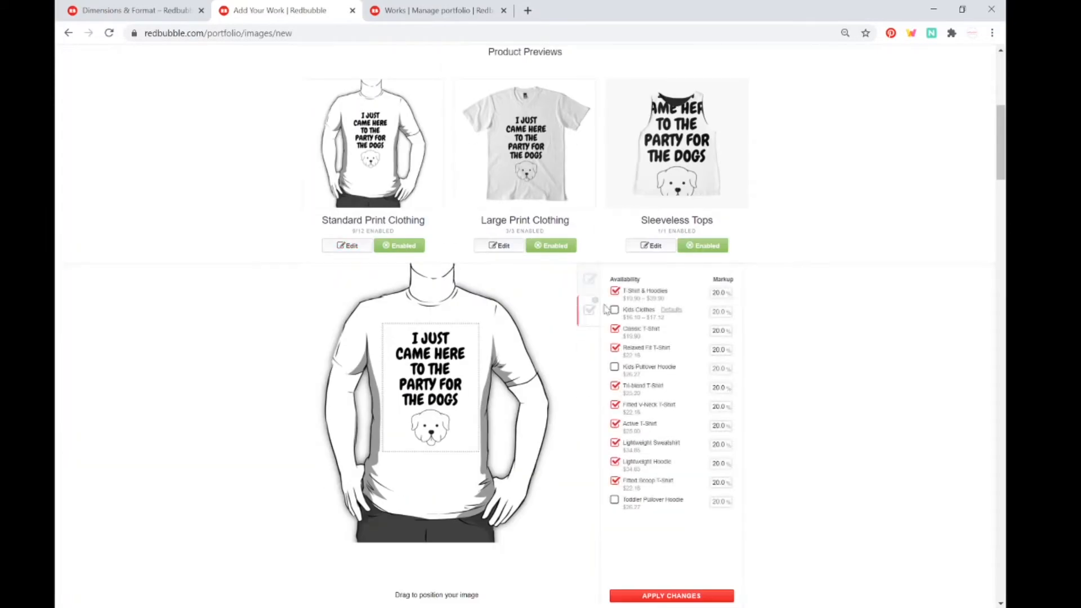
click(613, 367)
click(614, 367)
click(613, 502)
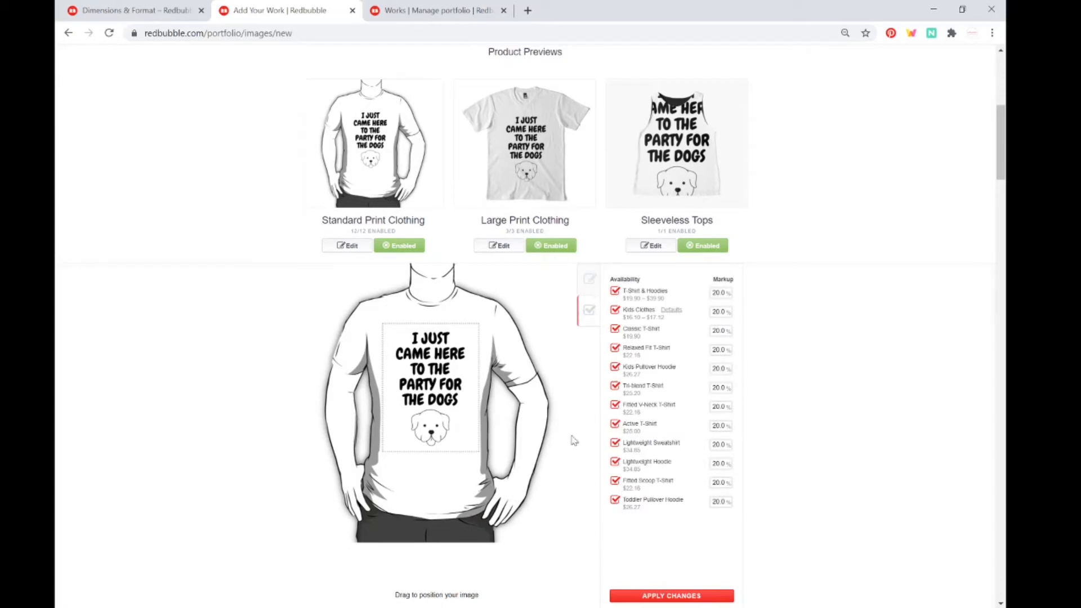
click(637, 595)
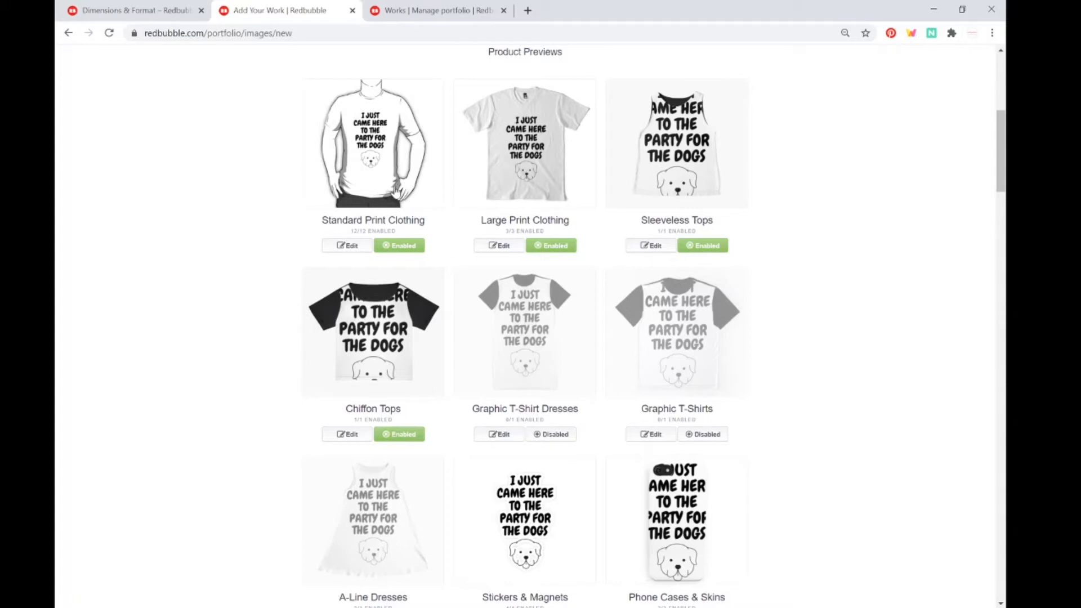
- Scale the Sleeveless Tops design down to about 58%, position it slightly lower on the garment and apply the changes
click(672, 163)
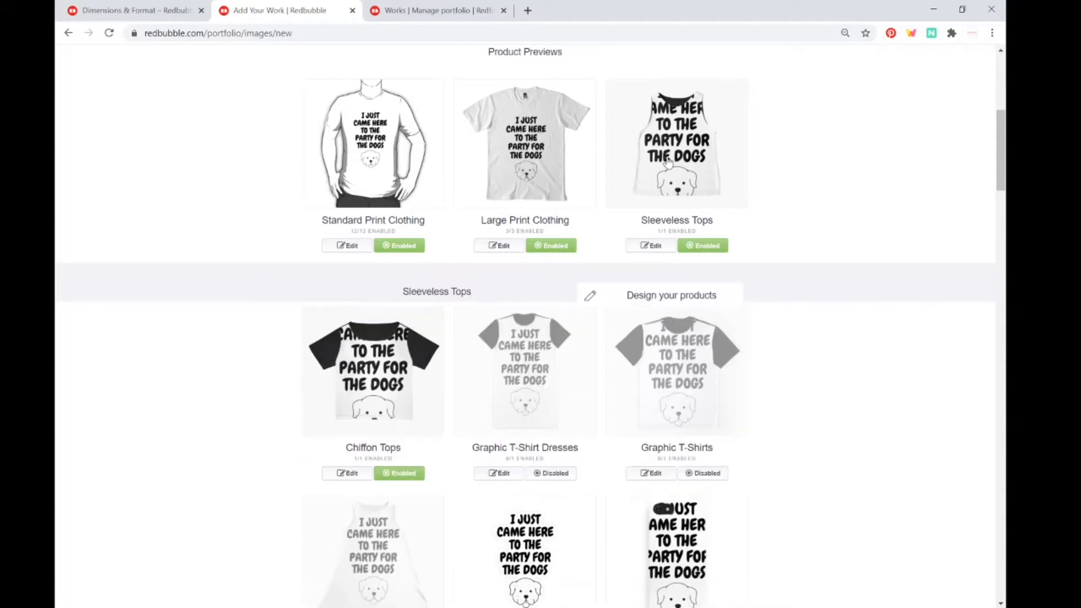
scroll(749, 326, down, 1)
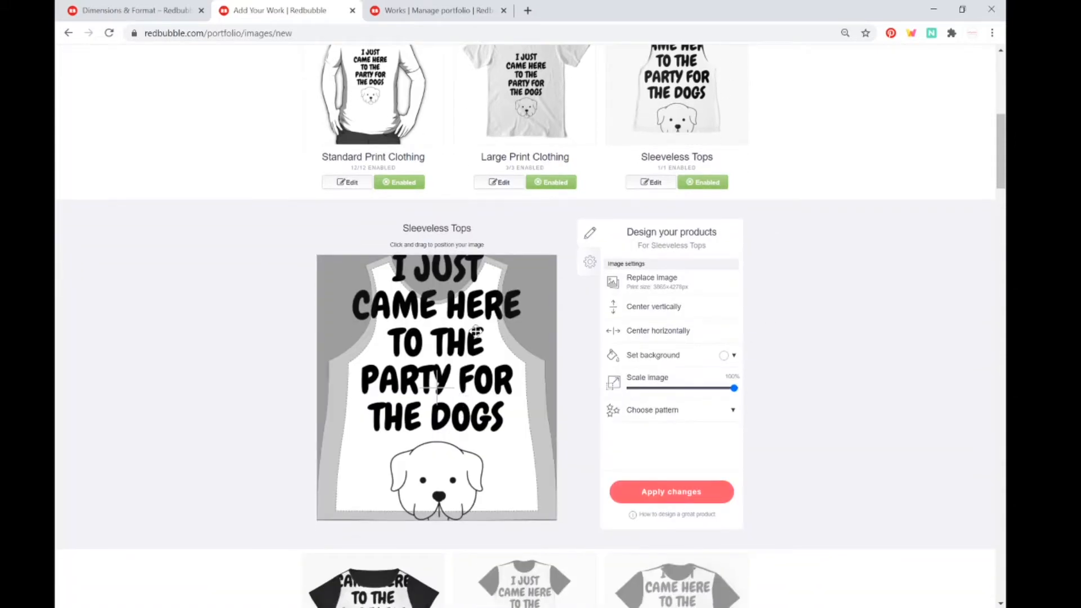
click(691, 389)
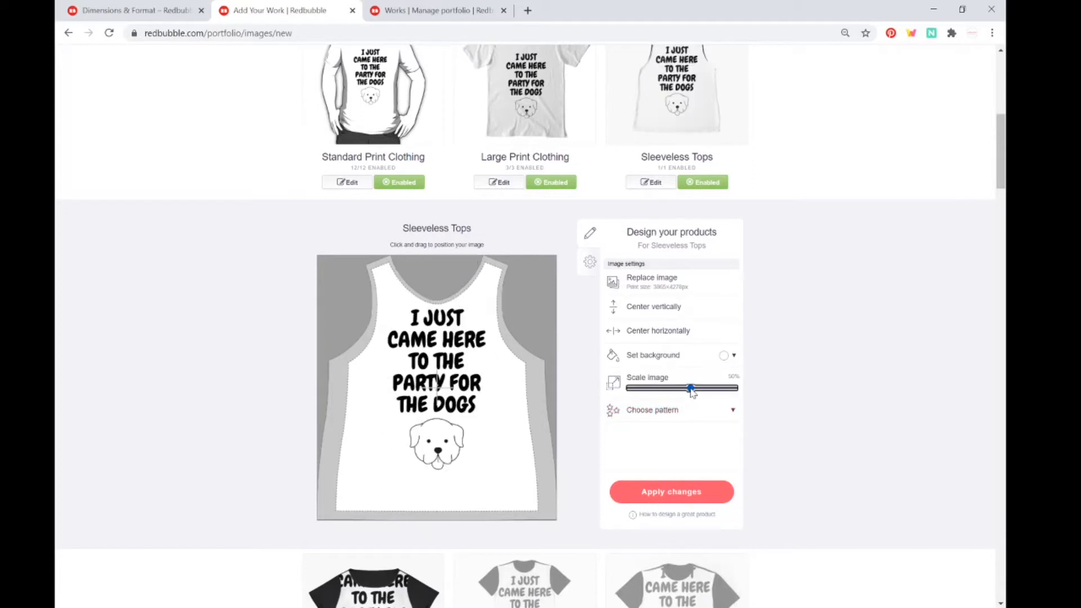
mouse_move(444, 397)
mouse_down()
mouse_move(447, 424)
mouse_move(451, 399)
mouse_up()
click(674, 493)
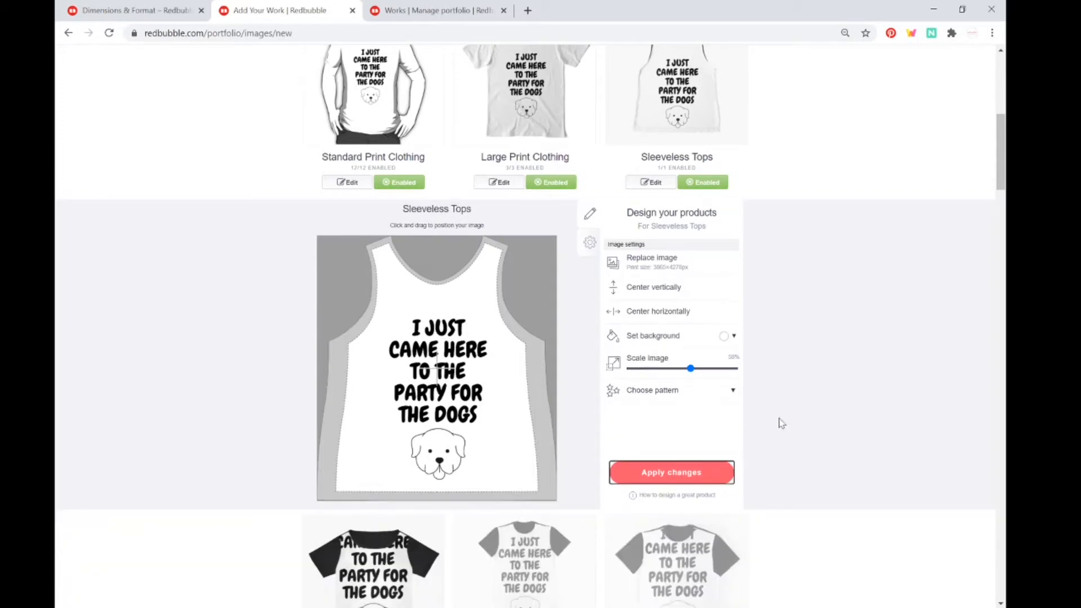
- Reopen the Sleeveless Tops design, move it slightly higher on the garment and apply the changes
scroll(788, 326, up, 2)
click(676, 239)
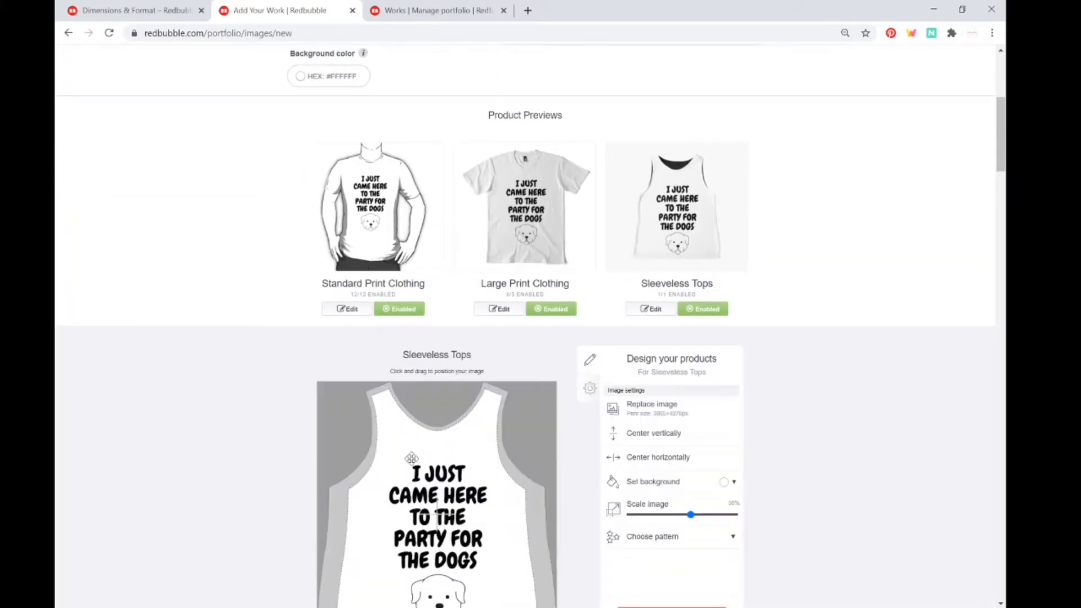
drag(433, 514, 433, 510)
scroll(445, 501, down, 1)
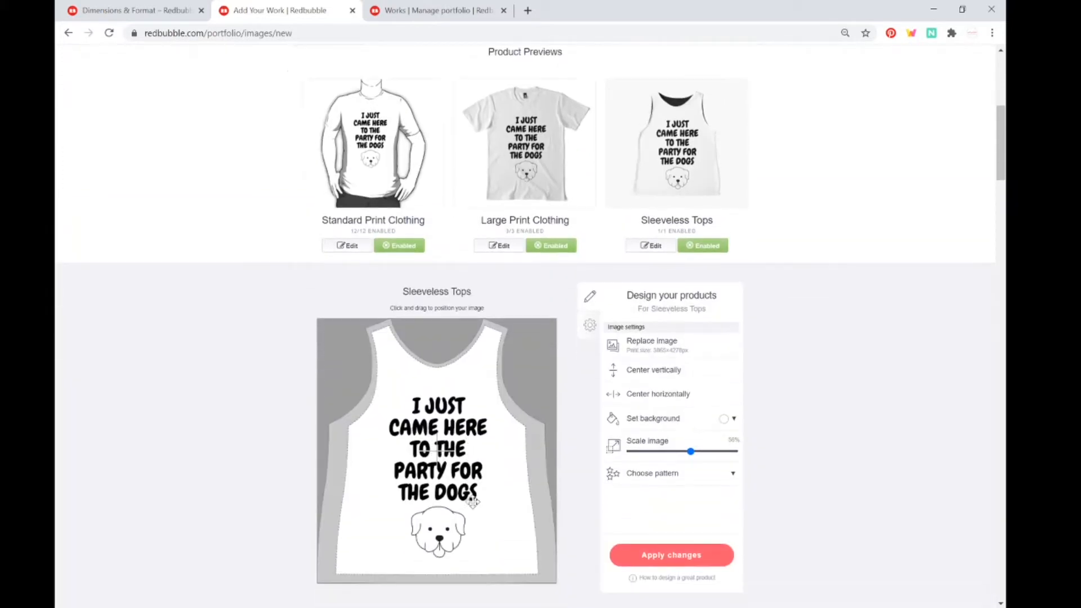
click(649, 554)
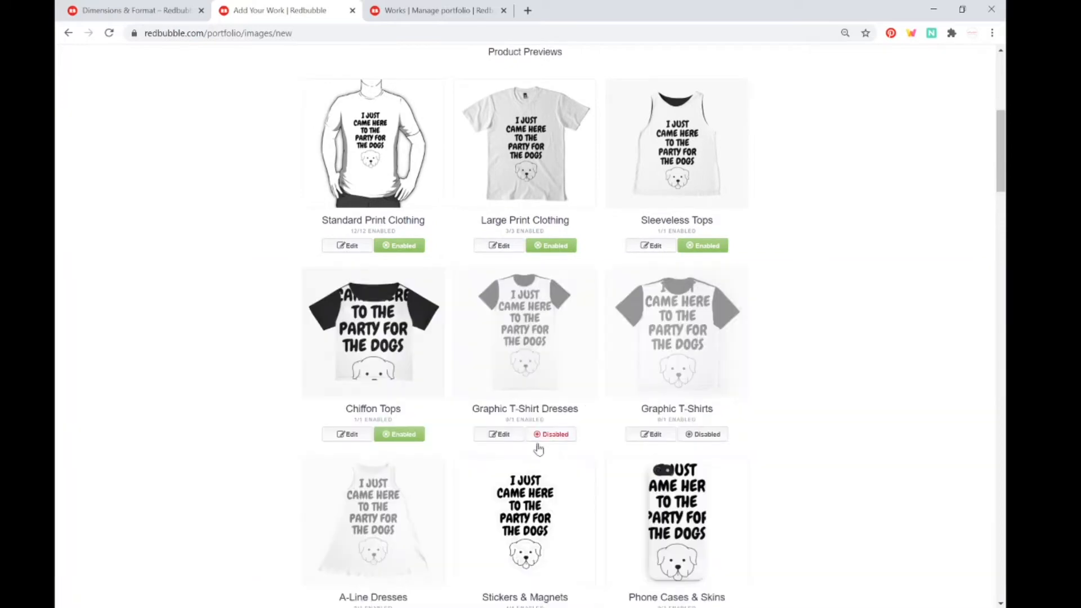
- Scale down the Chiffon Tops design, move it slightly lower so it fits below the neckline and apply the changes
click(396, 361)
scroll(396, 362, down, 4)
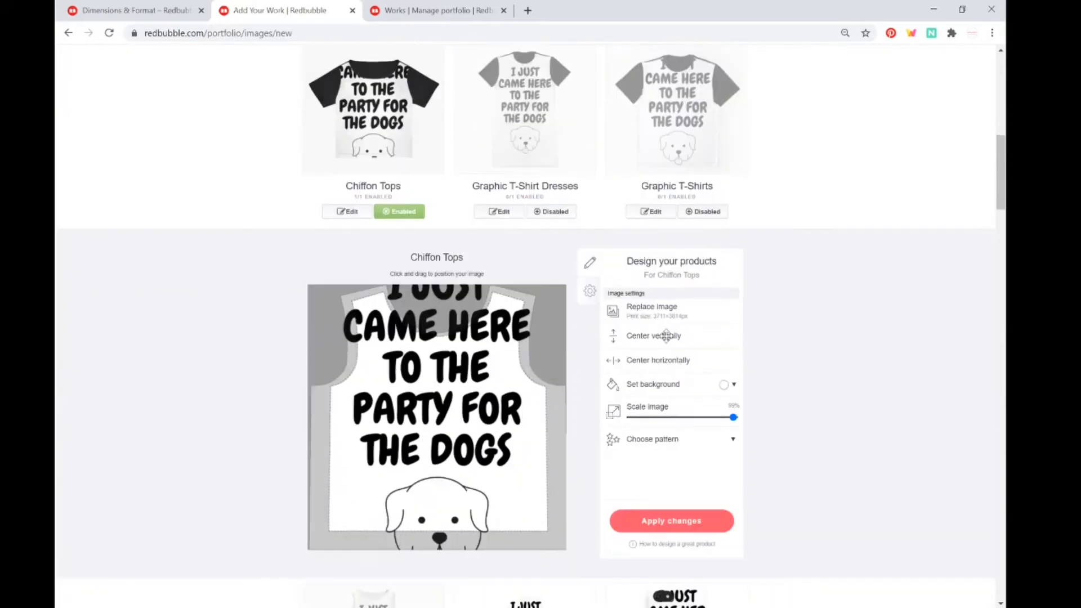
click(687, 387)
drag(480, 398, 484, 415)
click(693, 496)
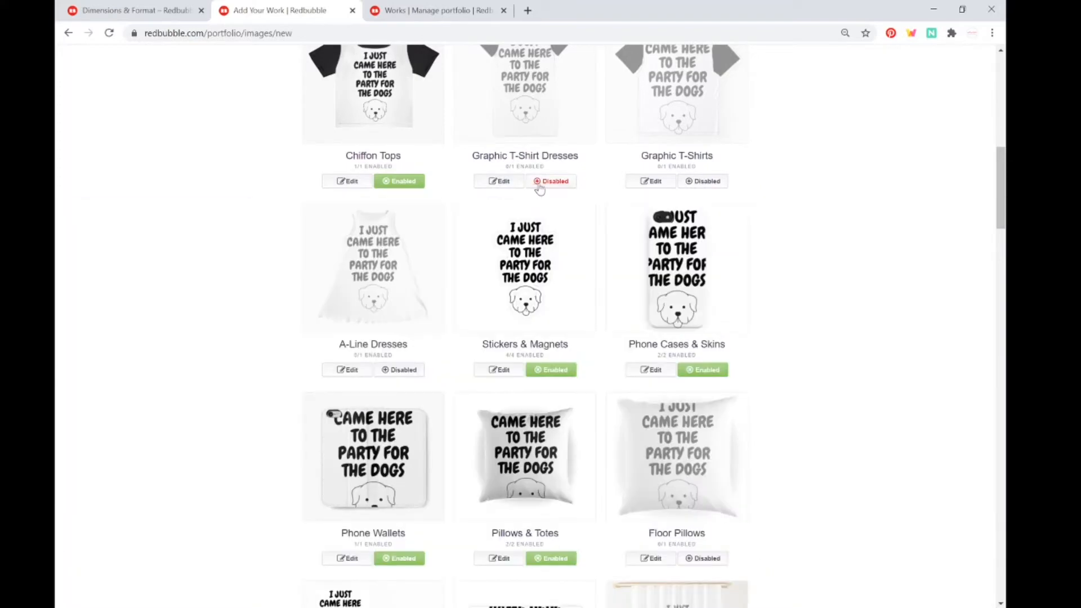
- Enable Graphic T-Shirt Dresses and Graphic T-Shirts, scaling the Graphic T-Shirts design to 57% and applying the change
click(551, 181)
scroll(544, 223, up, 1)
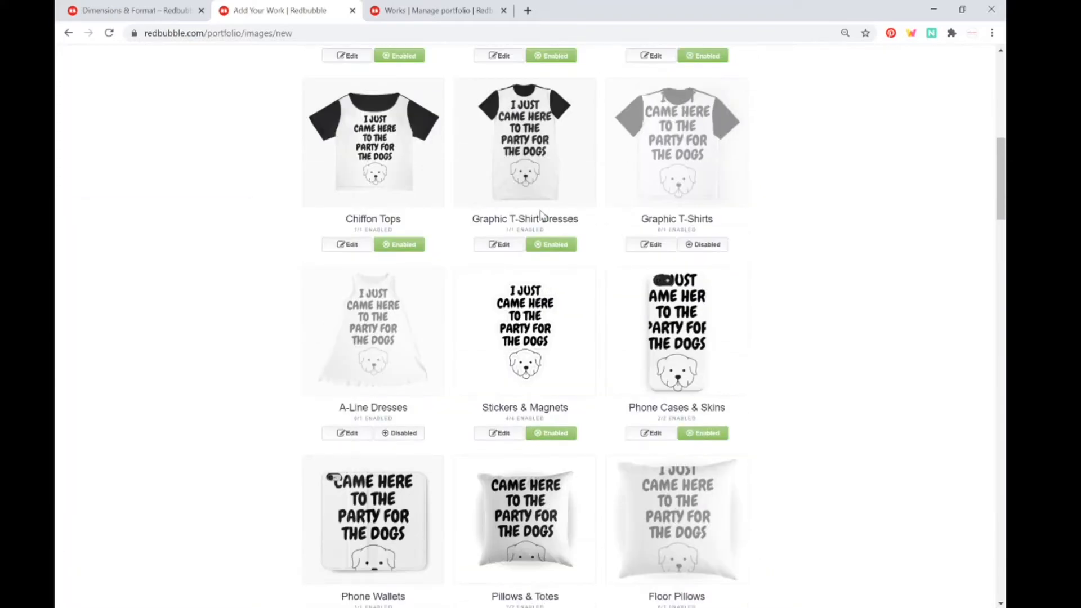
click(699, 247)
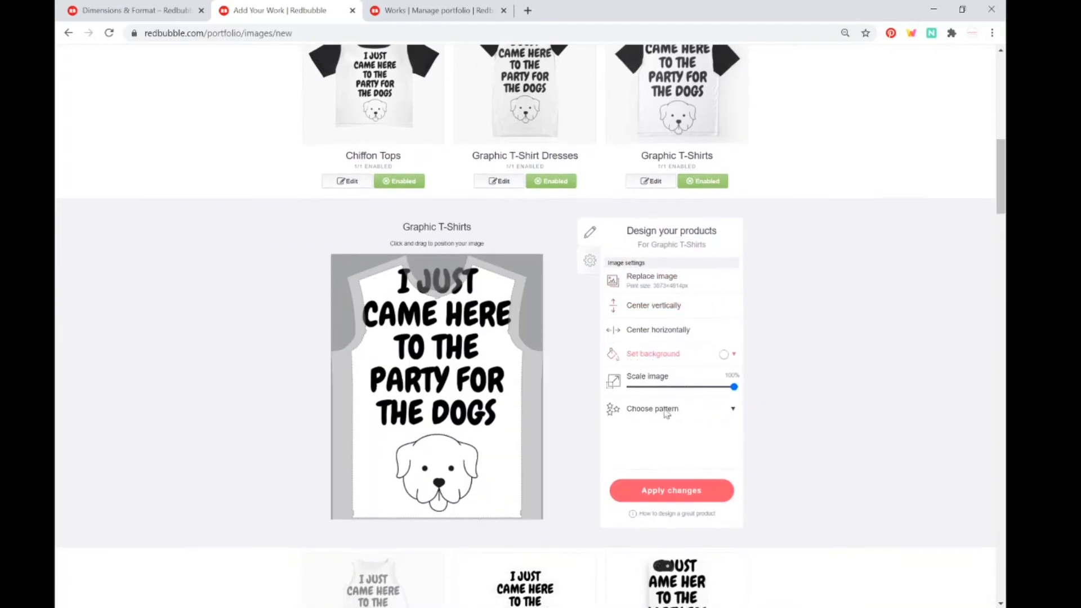
click(689, 386)
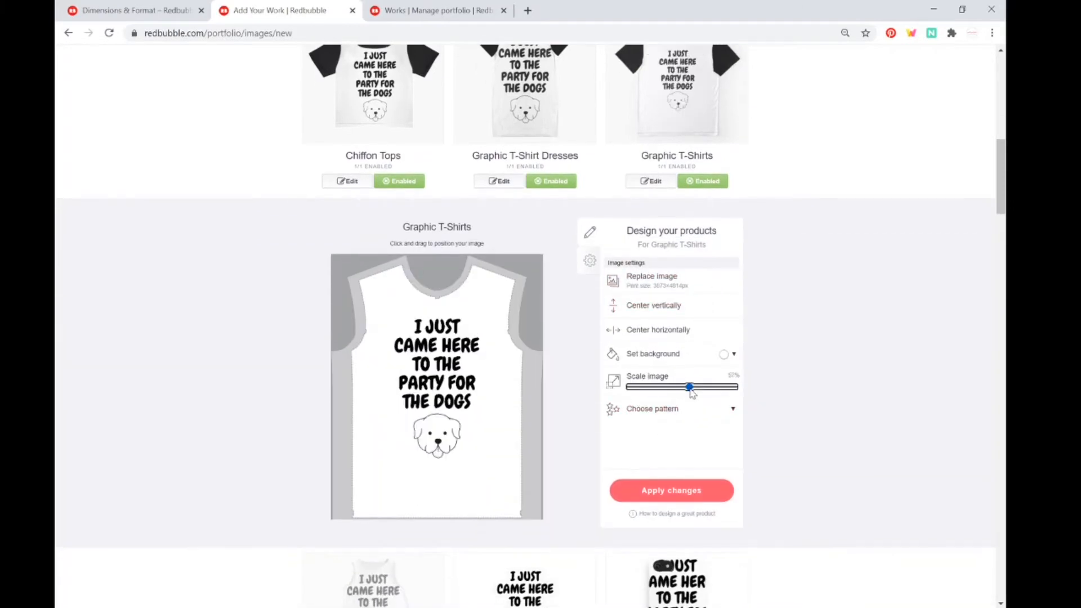
click(673, 489)
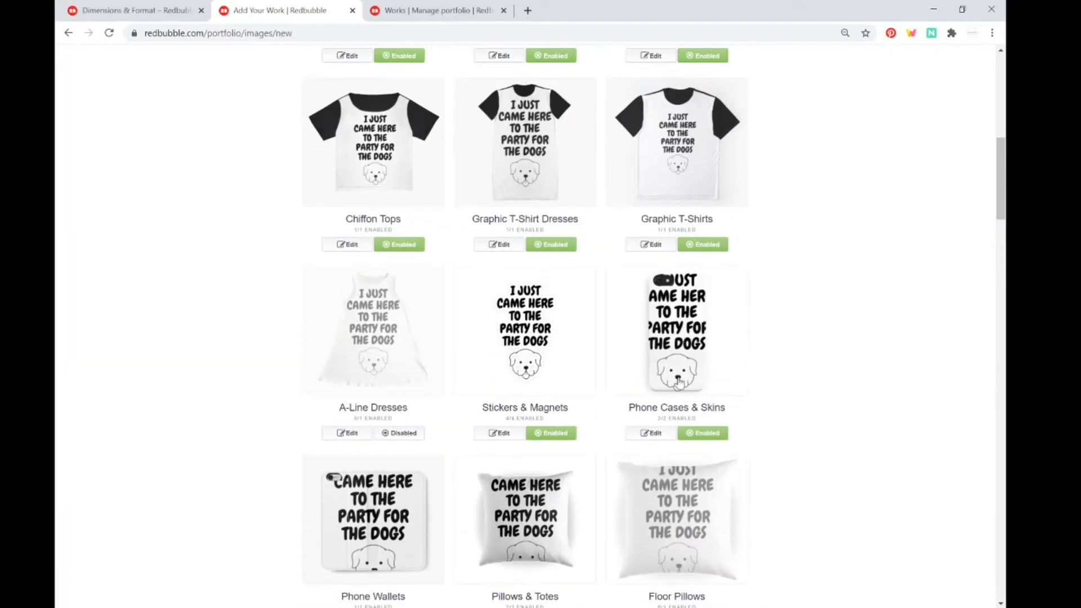
- Enable the A-Line Dresses product for the work
click(383, 438)
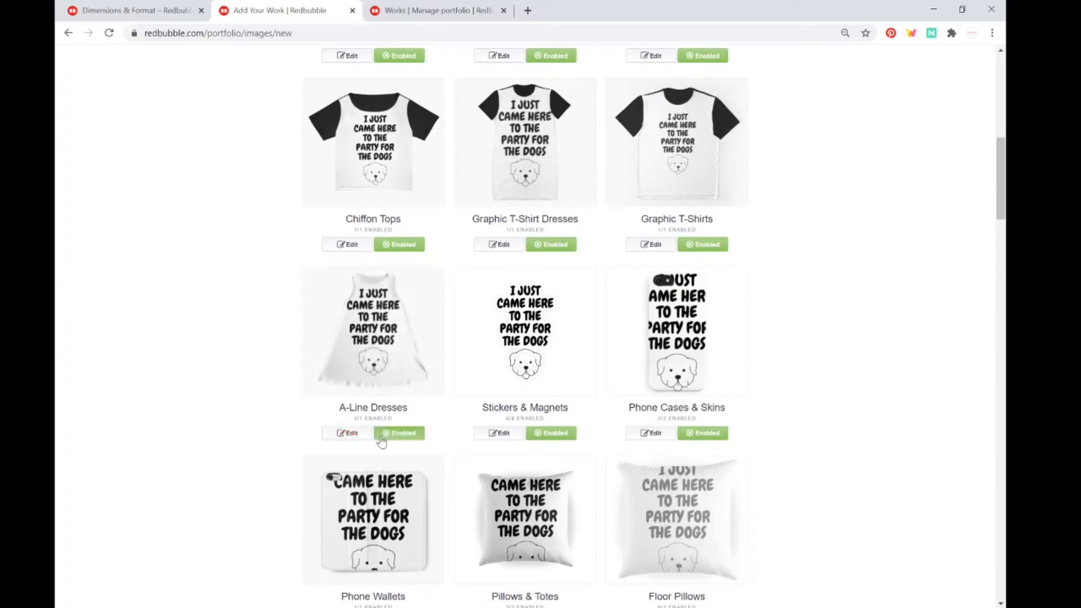
- Scale the A-Line Dresses design to 75% and apply the changes
click(383, 377)
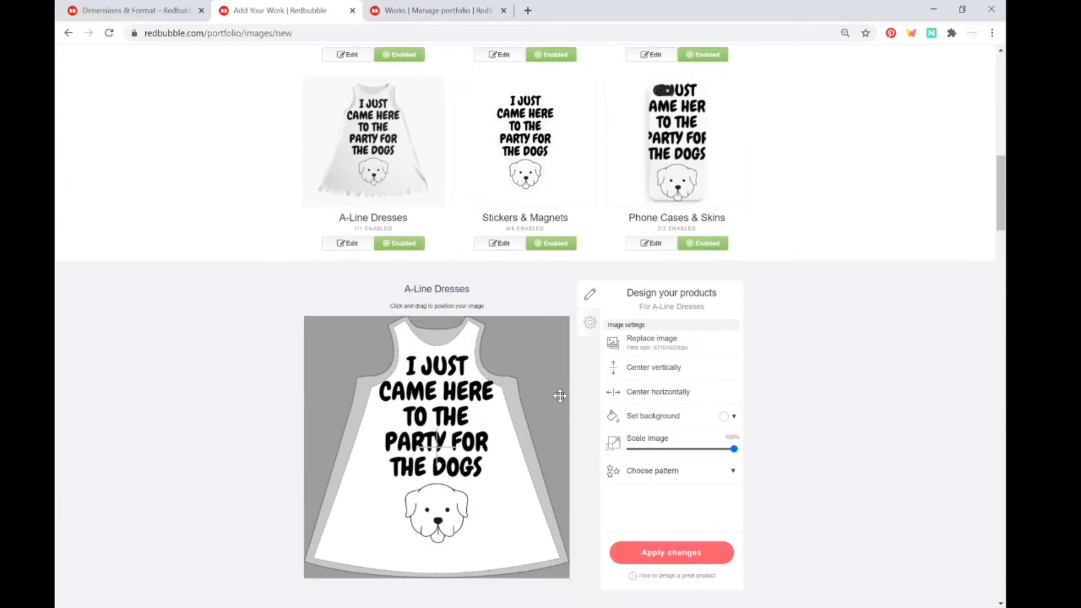
click(688, 449)
drag(689, 450, 698, 449)
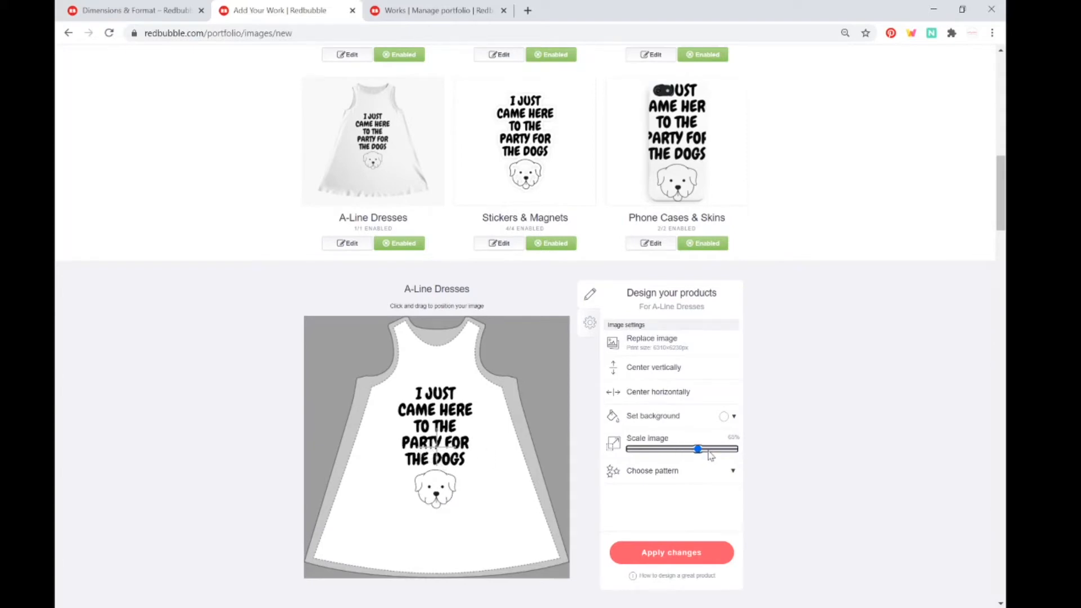
click(708, 450)
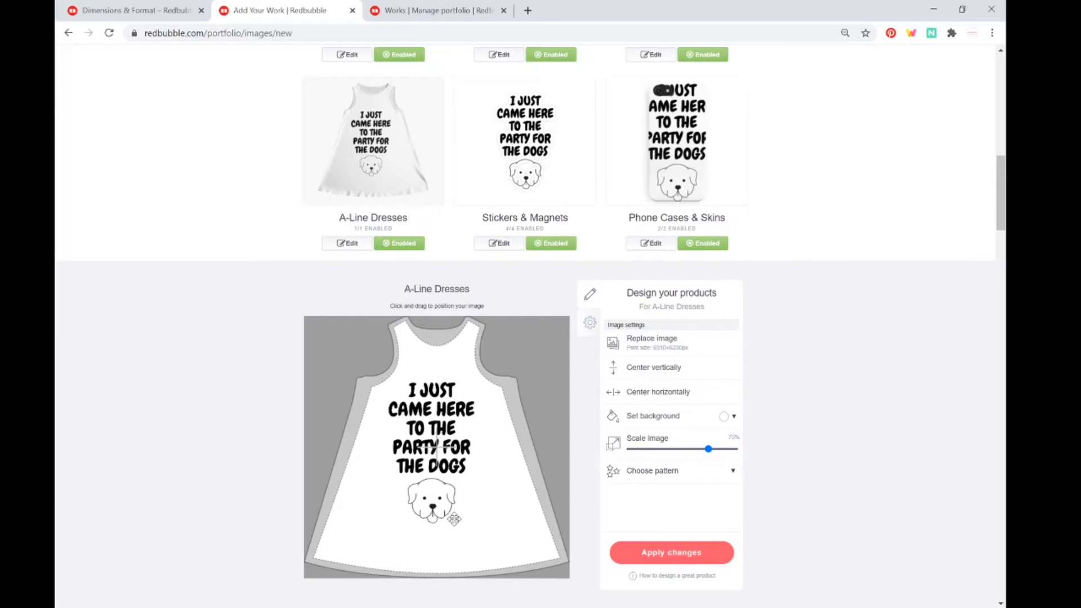
click(648, 558)
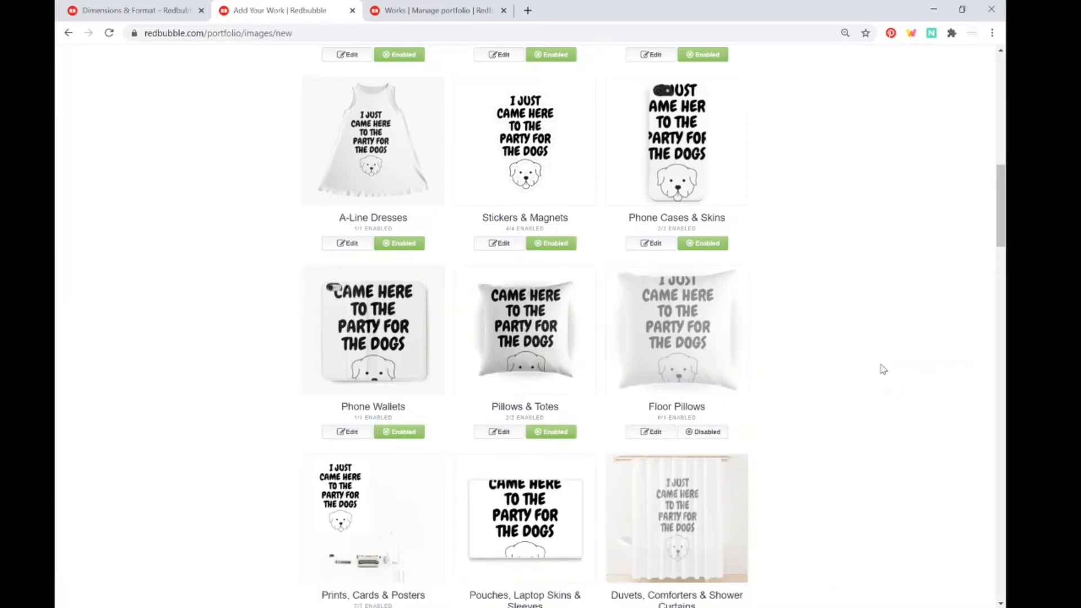
- Shrink the Phone Cases & Skins design, move it into the lower half of the case below the camera and apply the changes
click(678, 176)
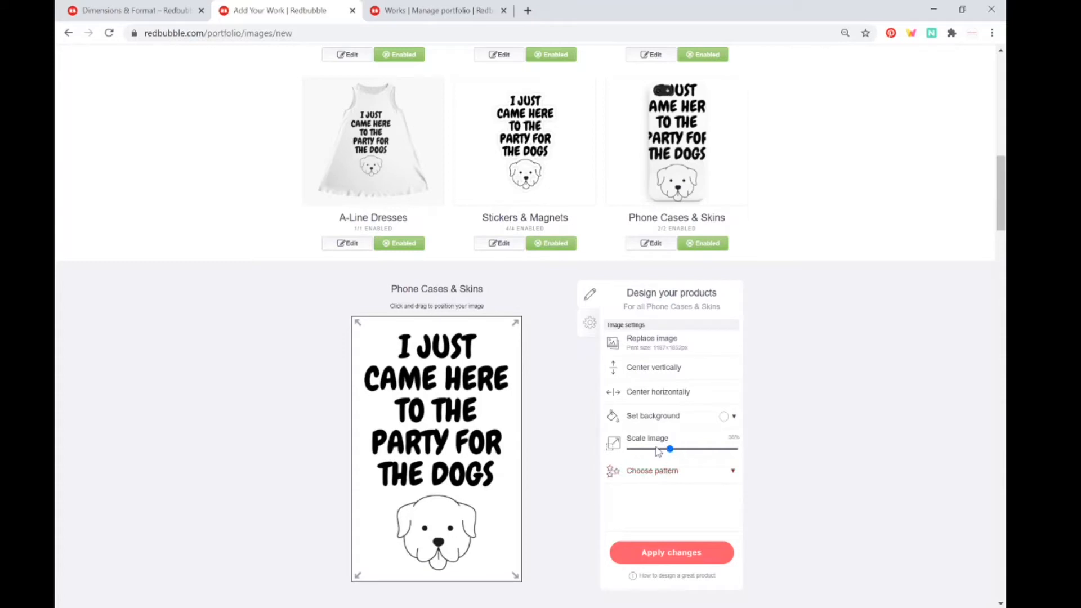
drag(657, 450, 650, 449)
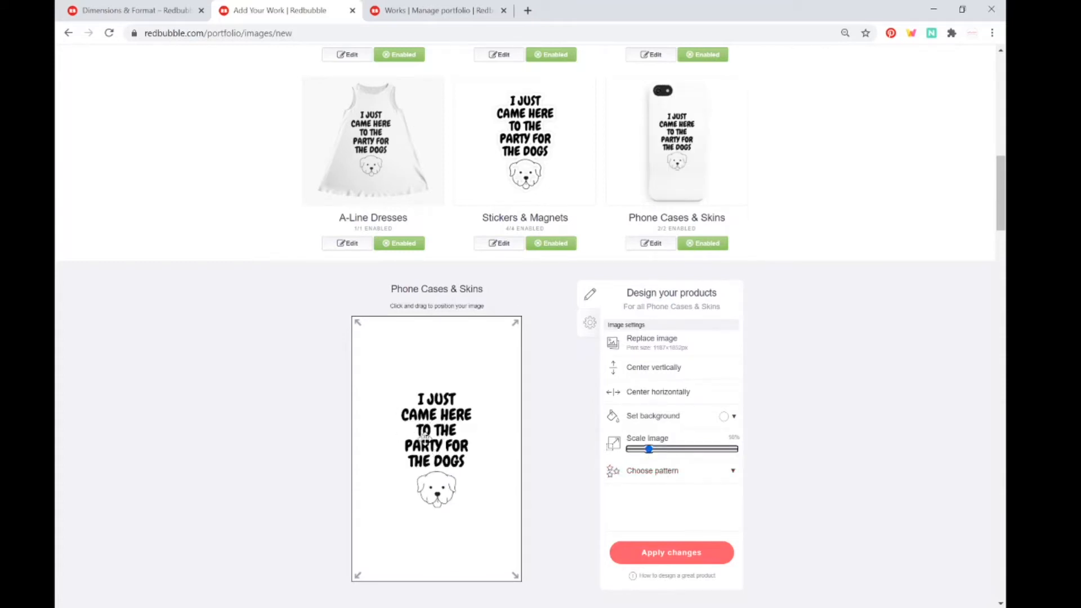
drag(427, 442, 429, 479)
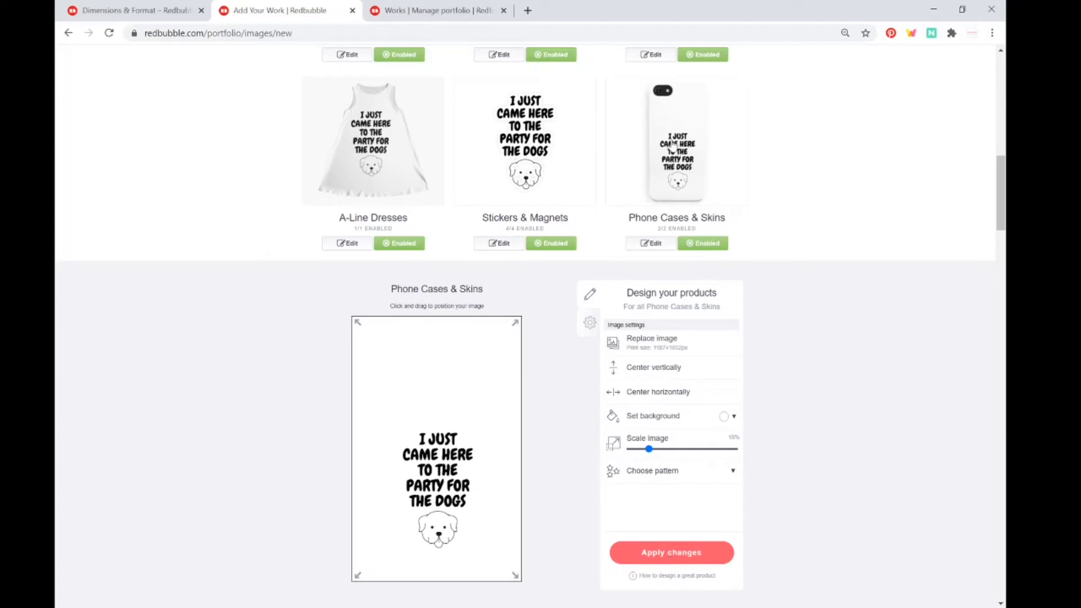
click(681, 553)
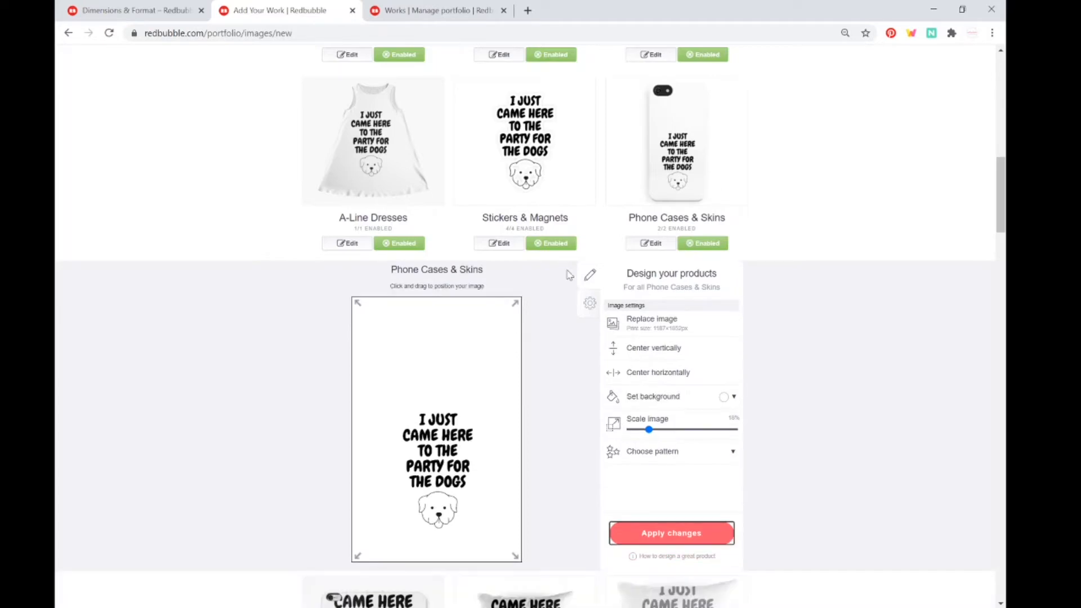
- Scale the Phone Wallets design to 29%, position it on the right half of the wallet and apply the changes
scroll(554, 344, down, 1)
click(347, 321)
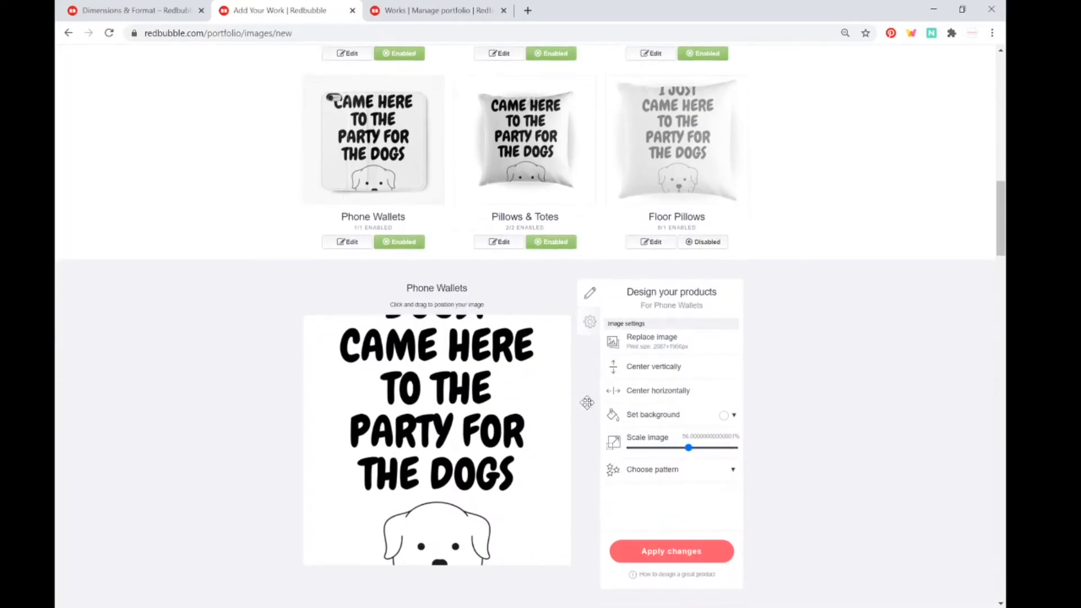
click(663, 450)
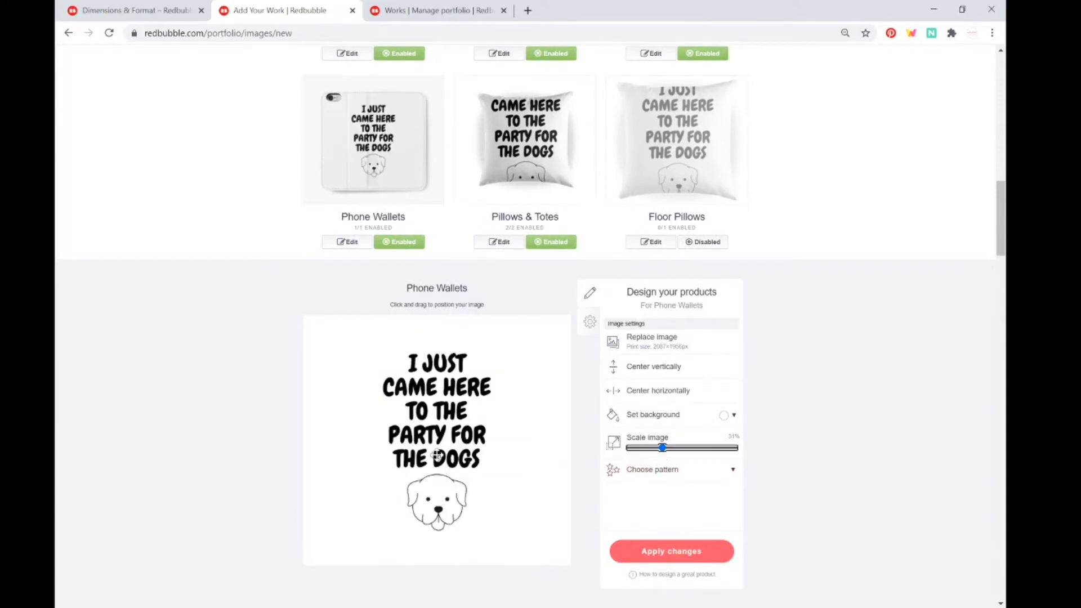
drag(431, 436, 500, 440)
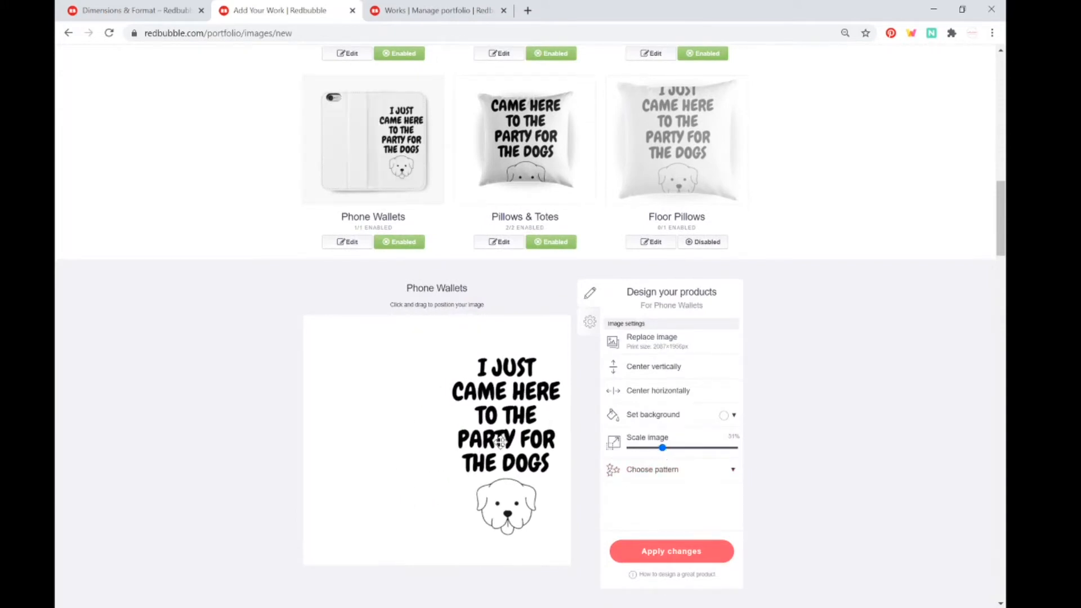
drag(663, 450, 660, 450)
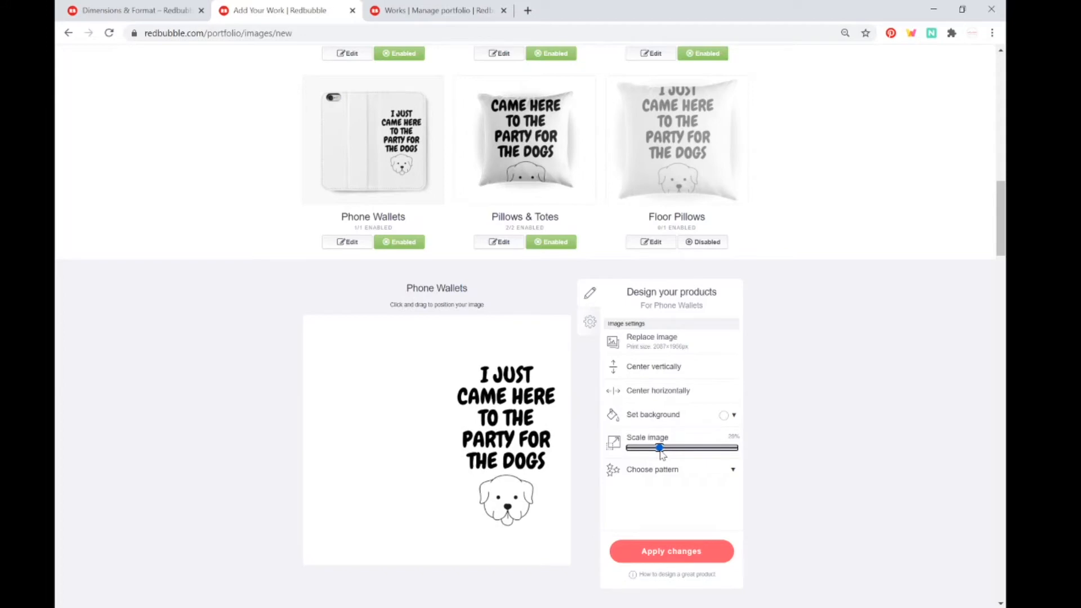
drag(523, 445, 525, 446)
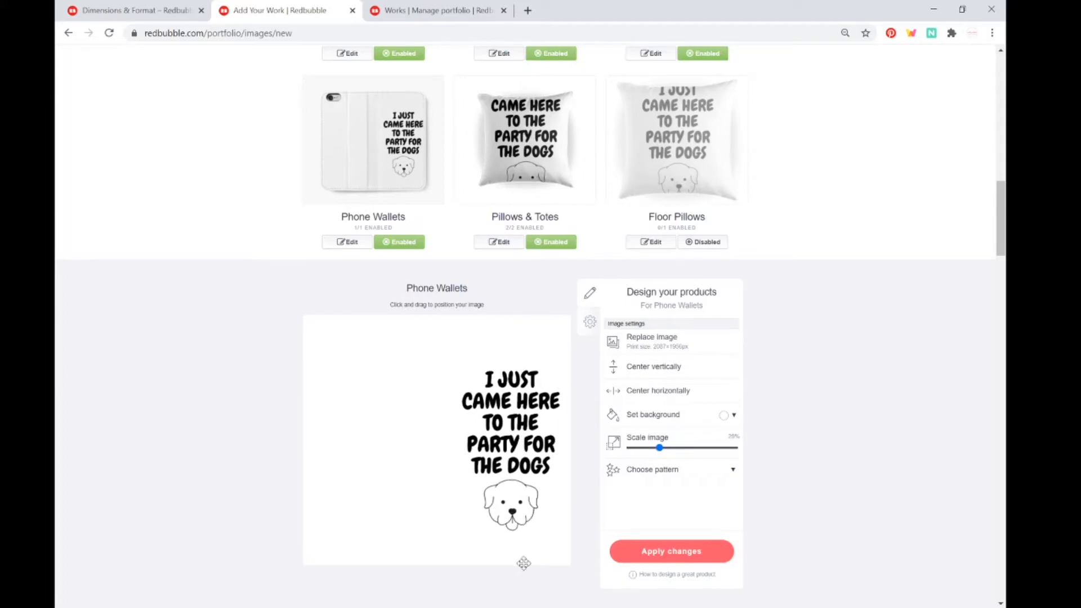
click(672, 550)
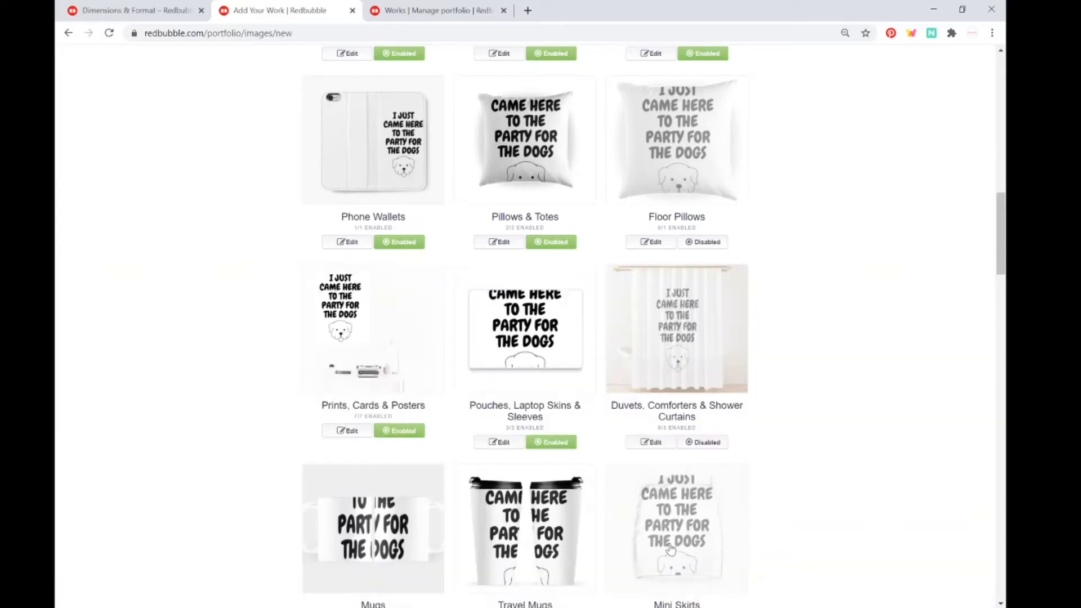
- Enable Floor Pillows, scale the Pillows & Totes design to 36% and apply the changes
click(556, 194)
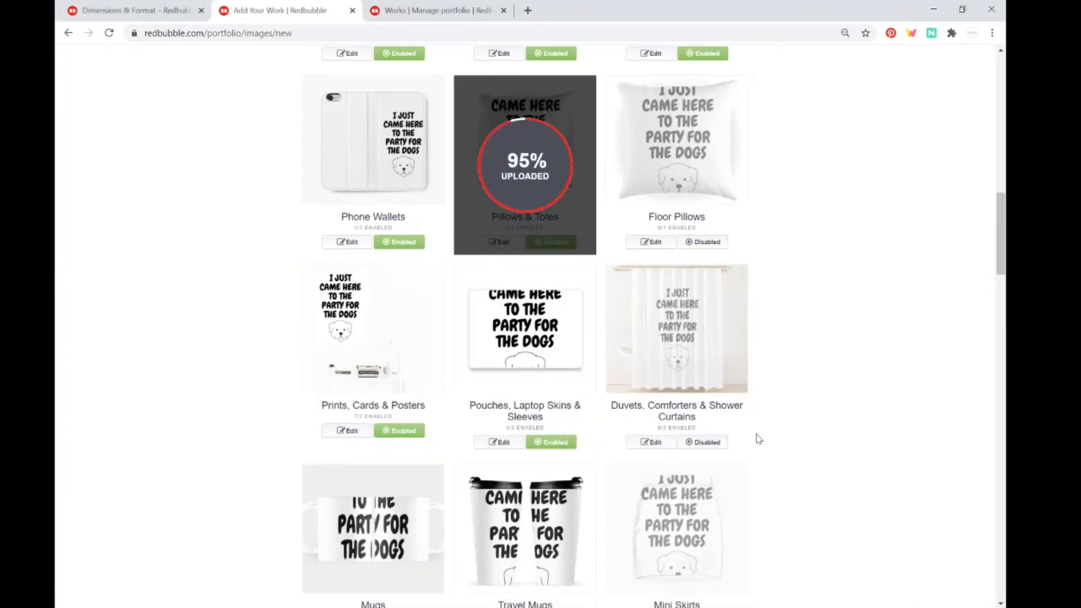
scroll(839, 433, up, 1)
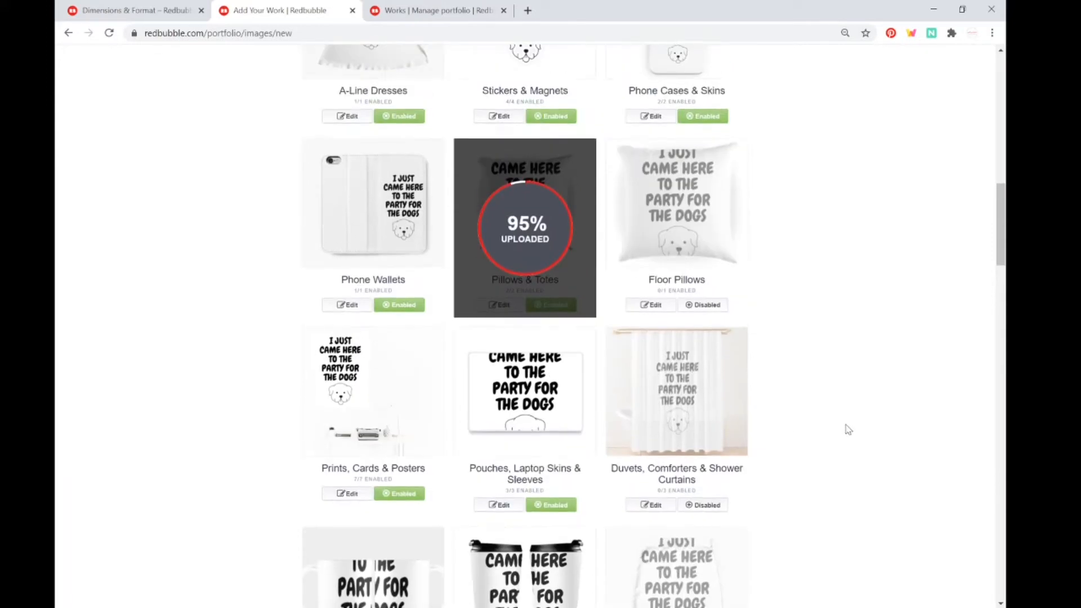
click(699, 307)
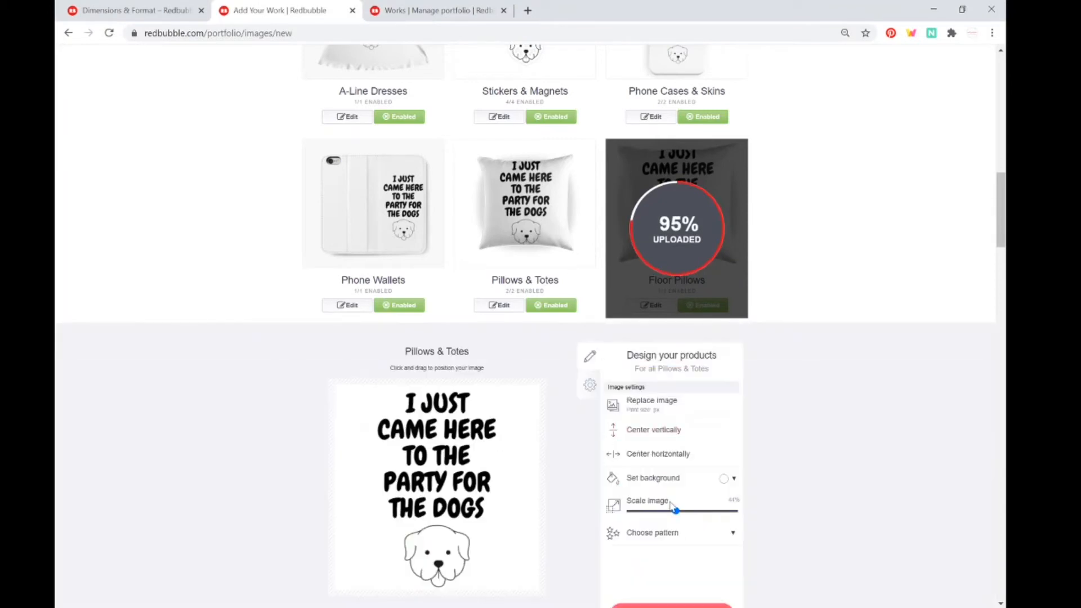
drag(675, 510, 669, 511)
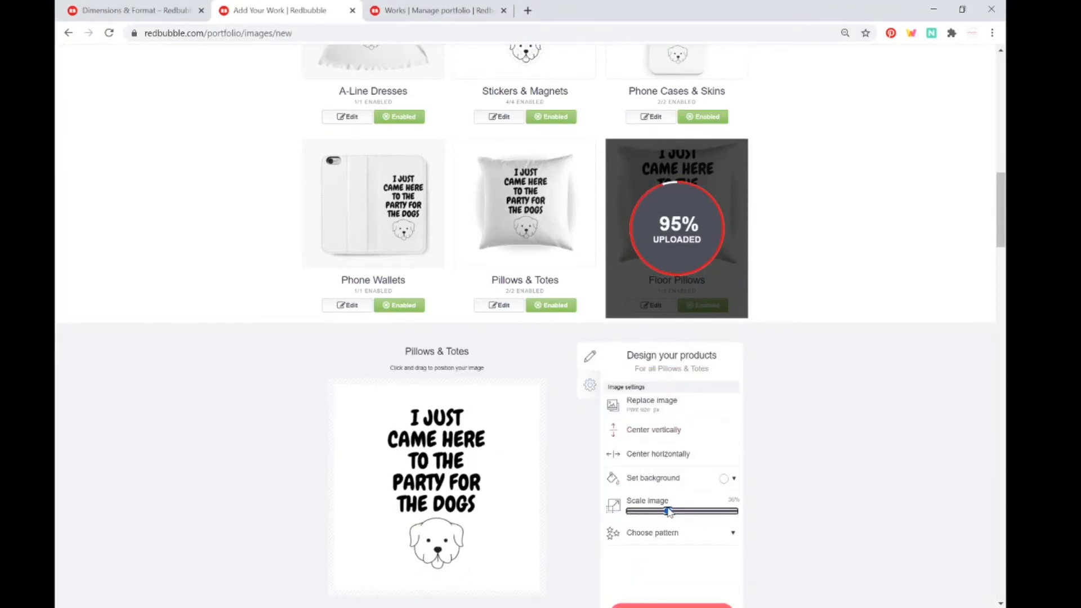
scroll(813, 463, down, 2)
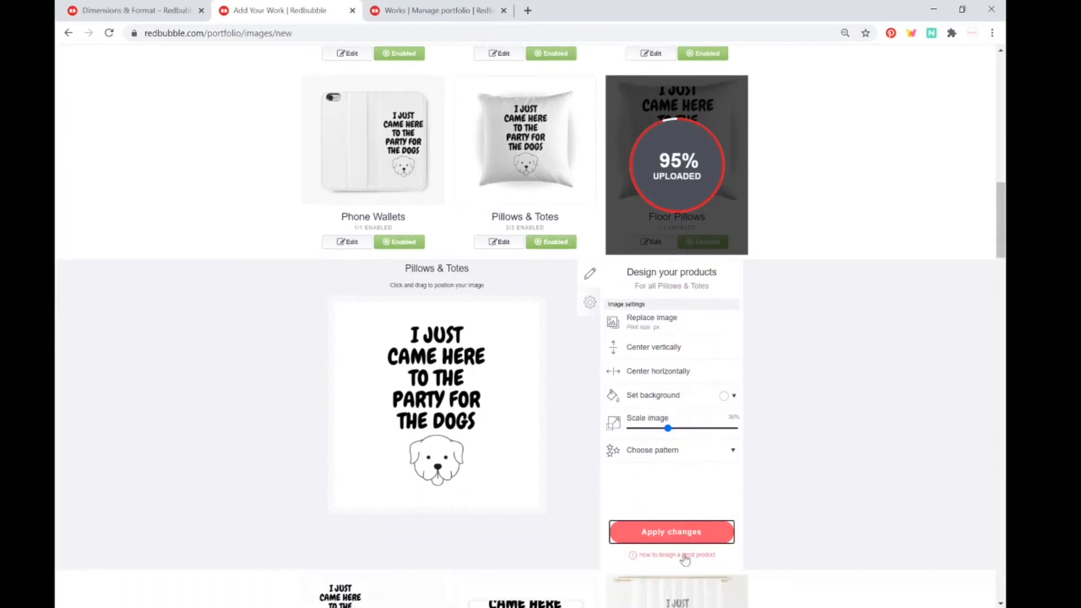
click(816, 383)
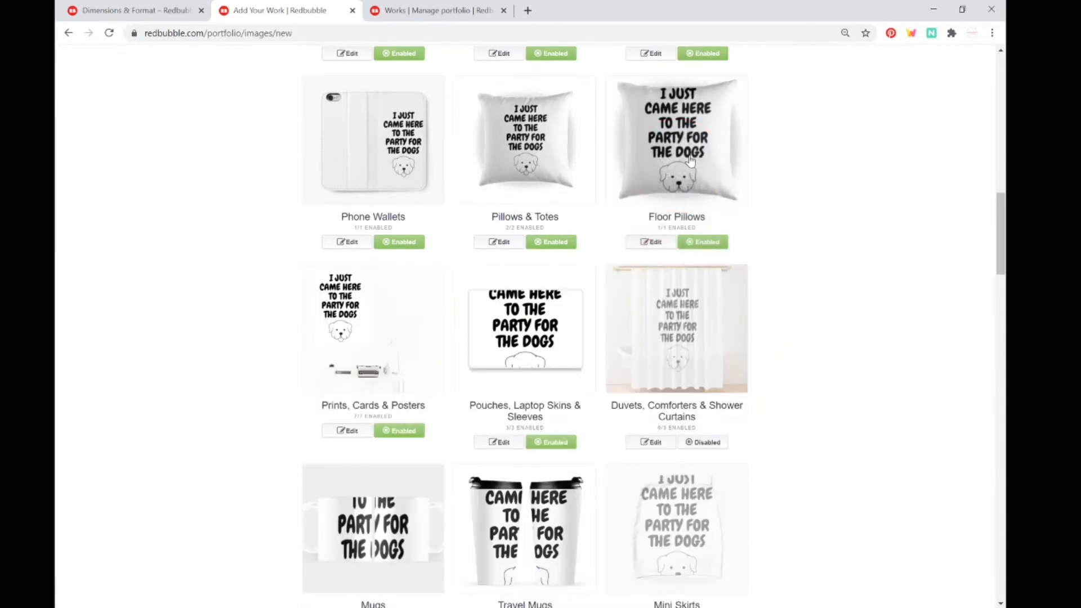
- Scale the Floor Pillows design to 79% and apply the changes
click(651, 242)
click(707, 447)
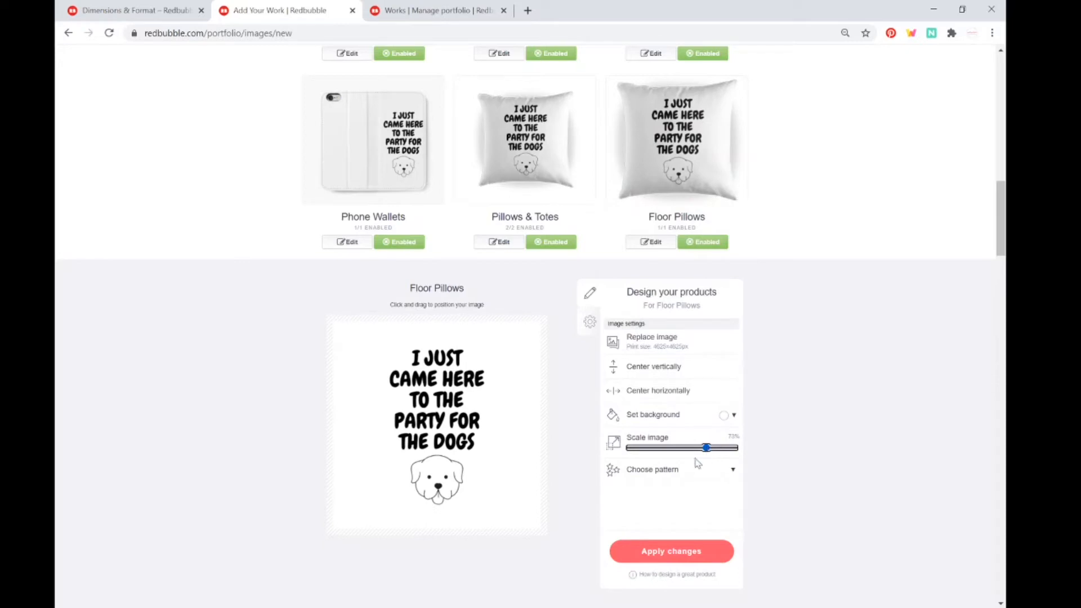
drag(708, 450, 713, 449)
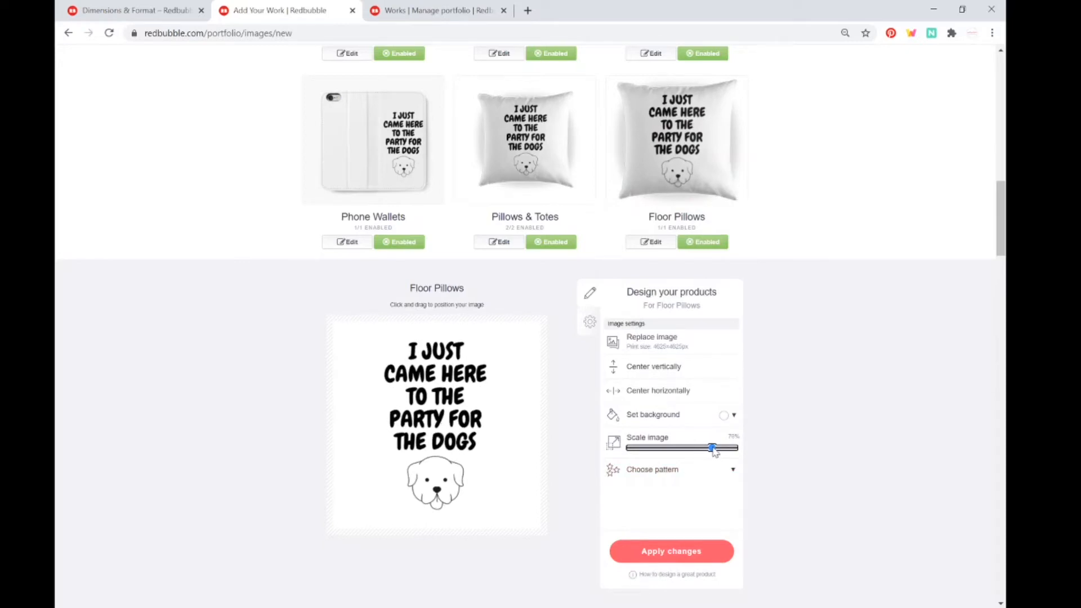
click(667, 553)
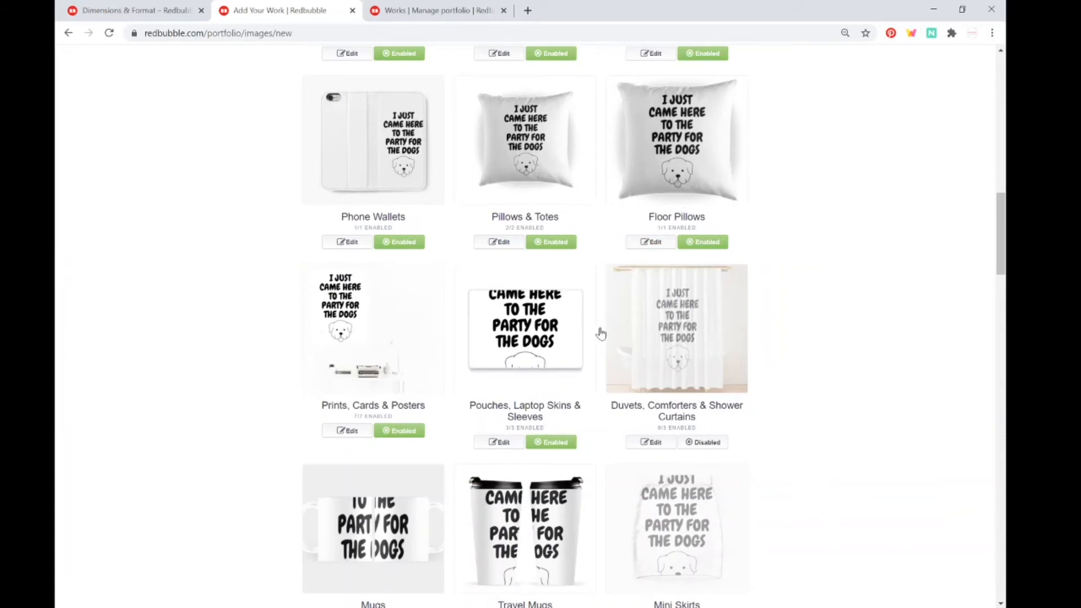
- Enable Duvets, Comforters & Shower Curtains, repeat the design in a scaled-down offset grid pattern and apply the changes
click(690, 343)
click(703, 316)
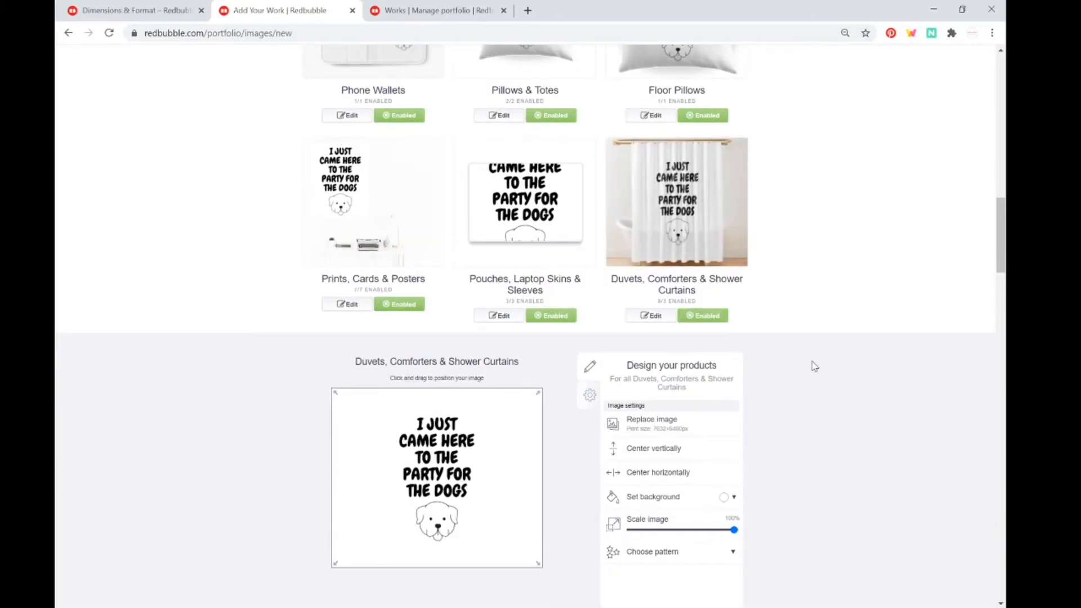
scroll(807, 374, down, 1)
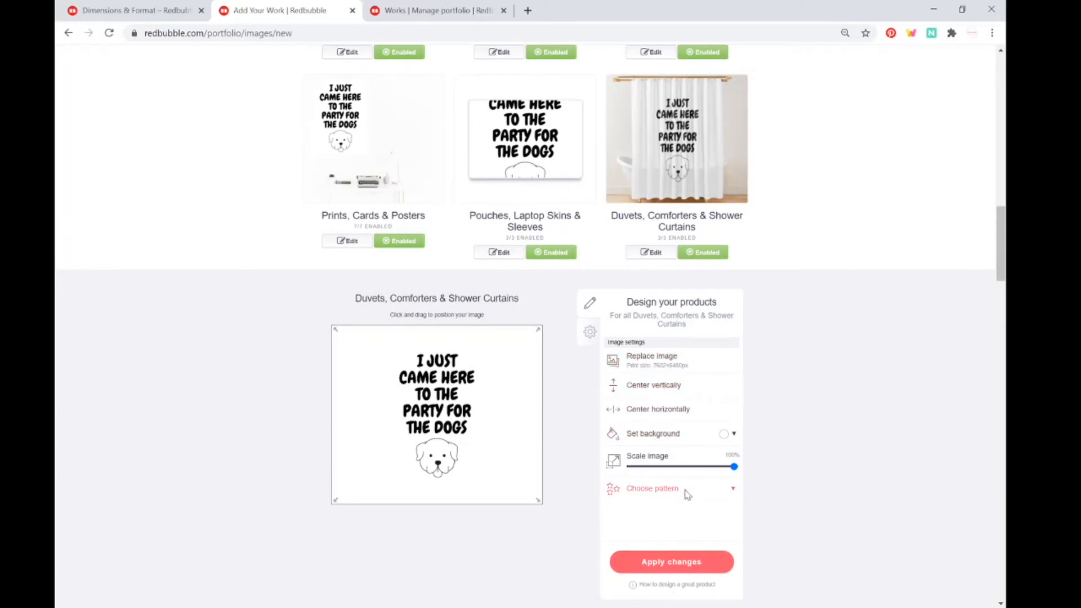
click(687, 494)
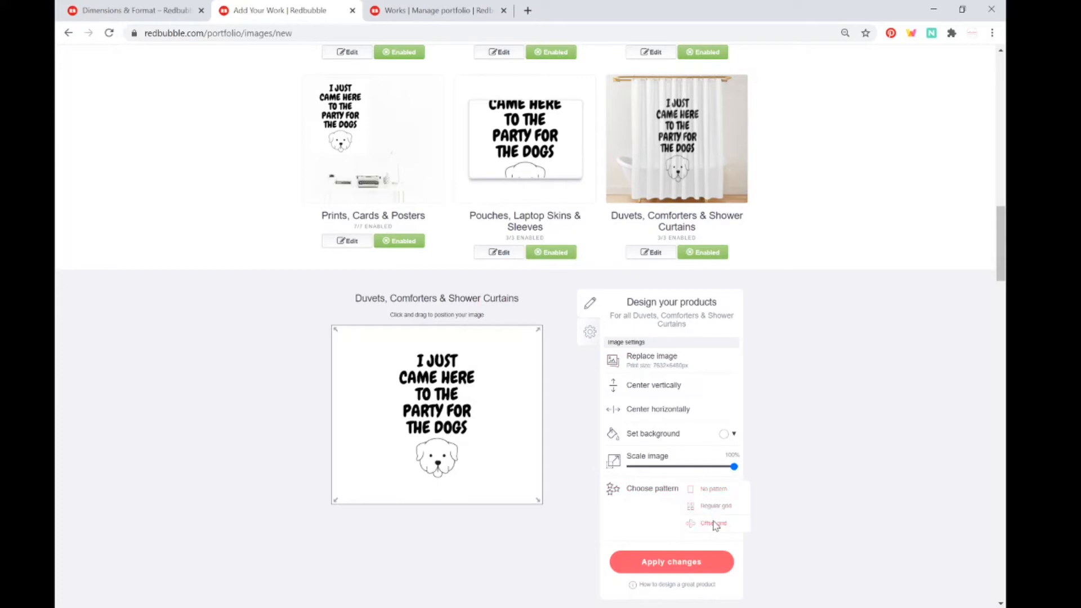
click(714, 524)
click(677, 467)
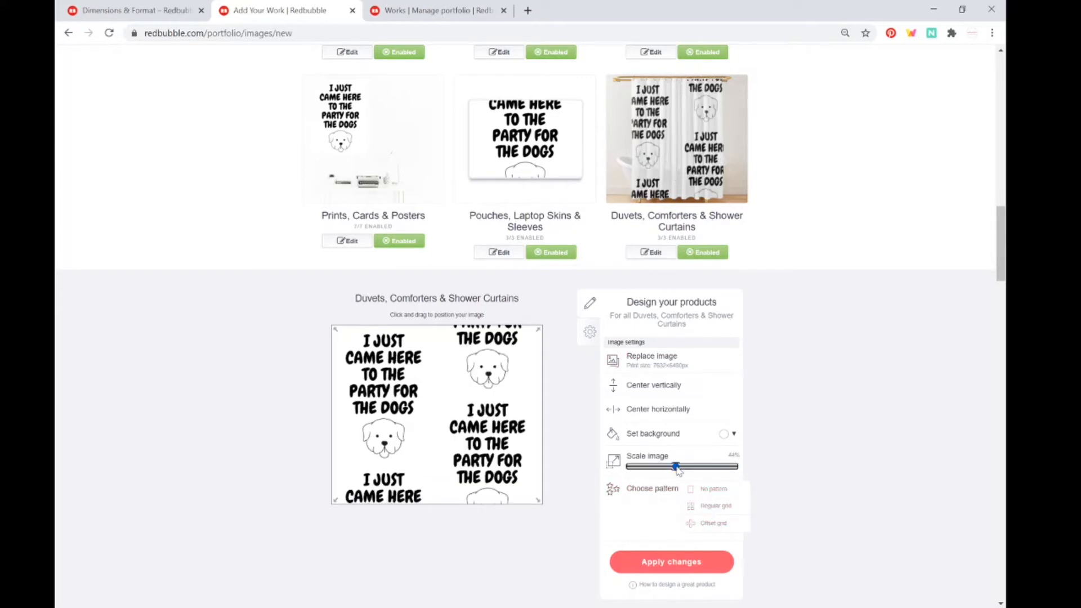
drag(677, 467, 663, 468)
click(686, 560)
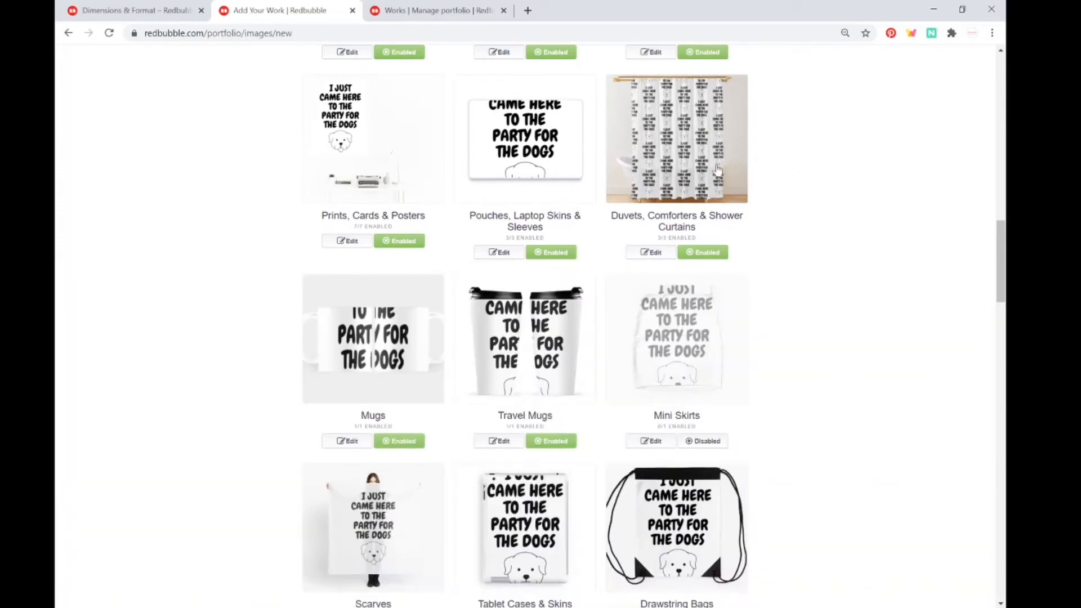
- Scale the Pouches, Laptop Skins & Sleeves design to 52% and apply the changes
click(521, 181)
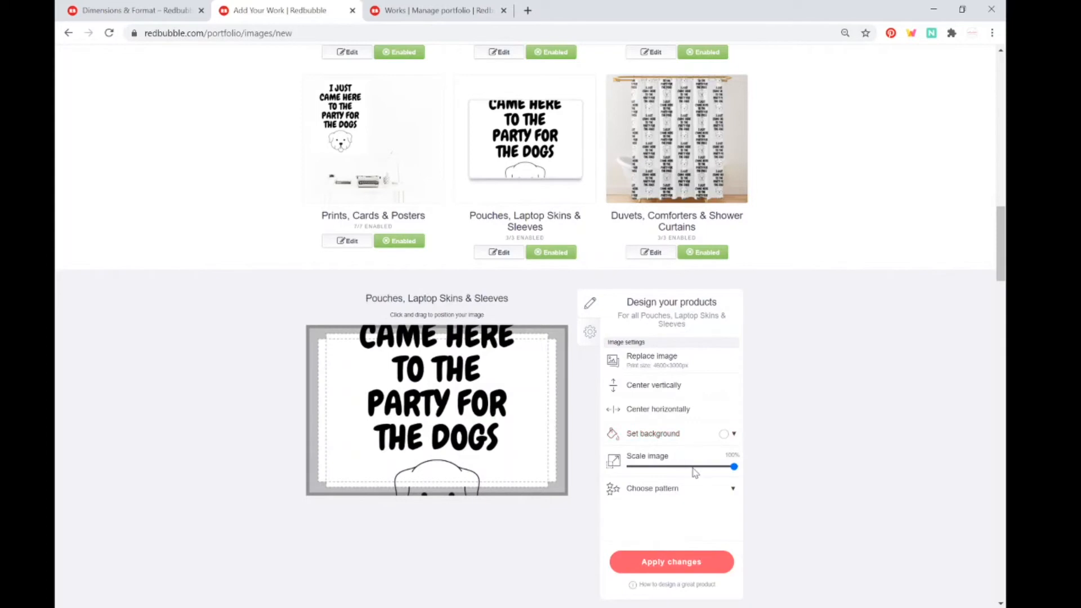
click(693, 467)
drag(694, 469, 685, 468)
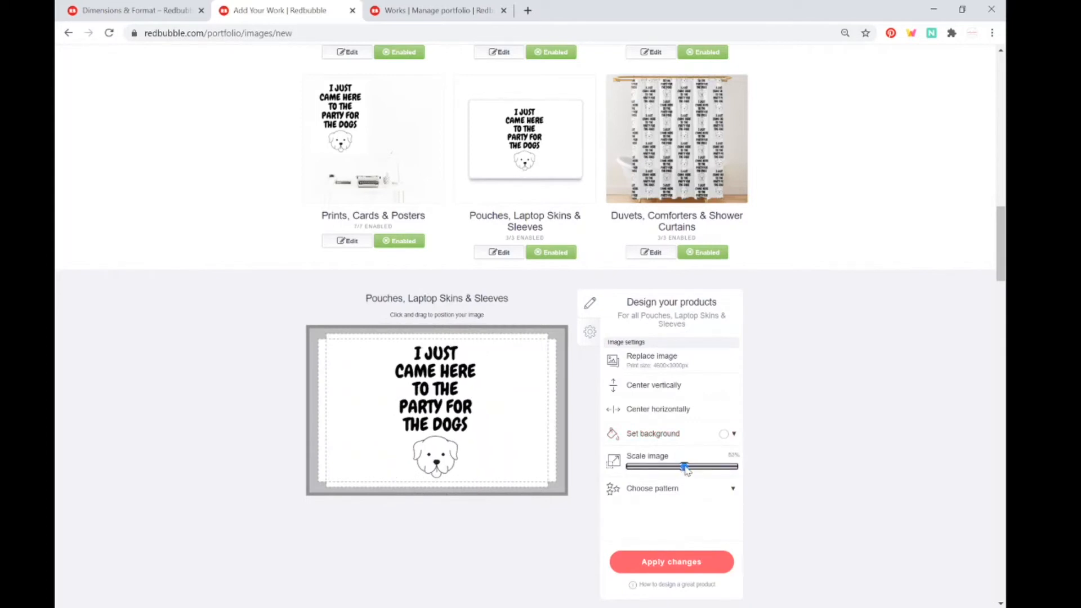
click(668, 563)
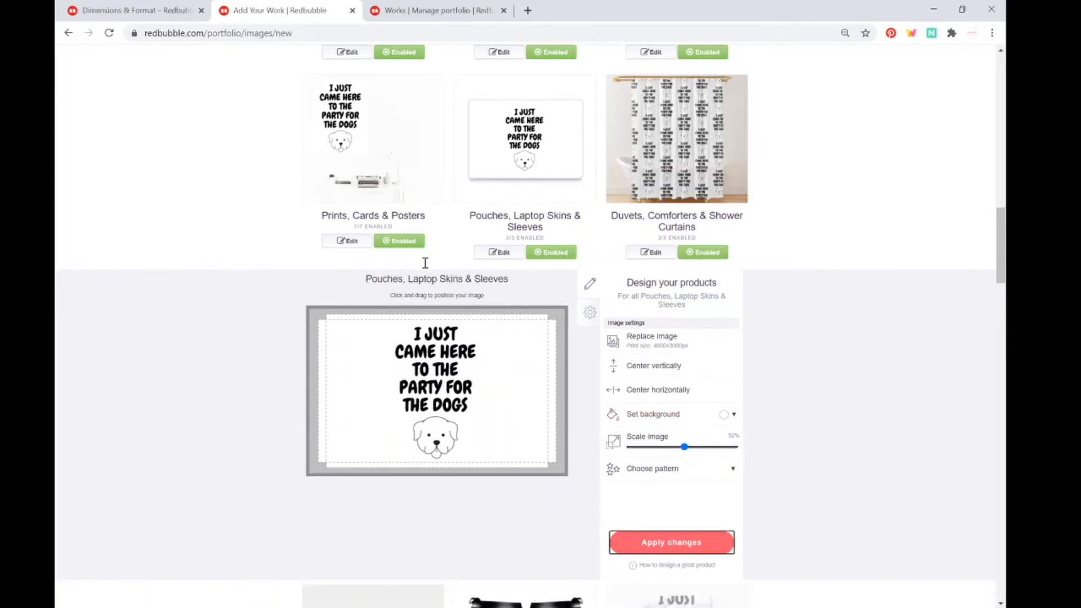
- Open the Prints, Cards & Posters design and apply it with its existing placement
click(367, 134)
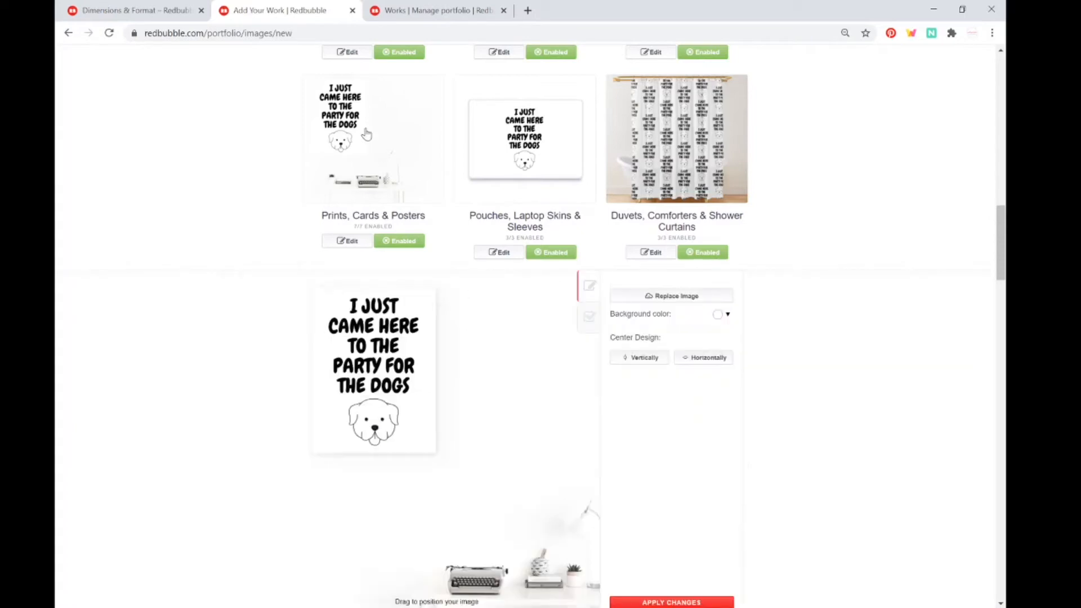
scroll(678, 470, down, 2)
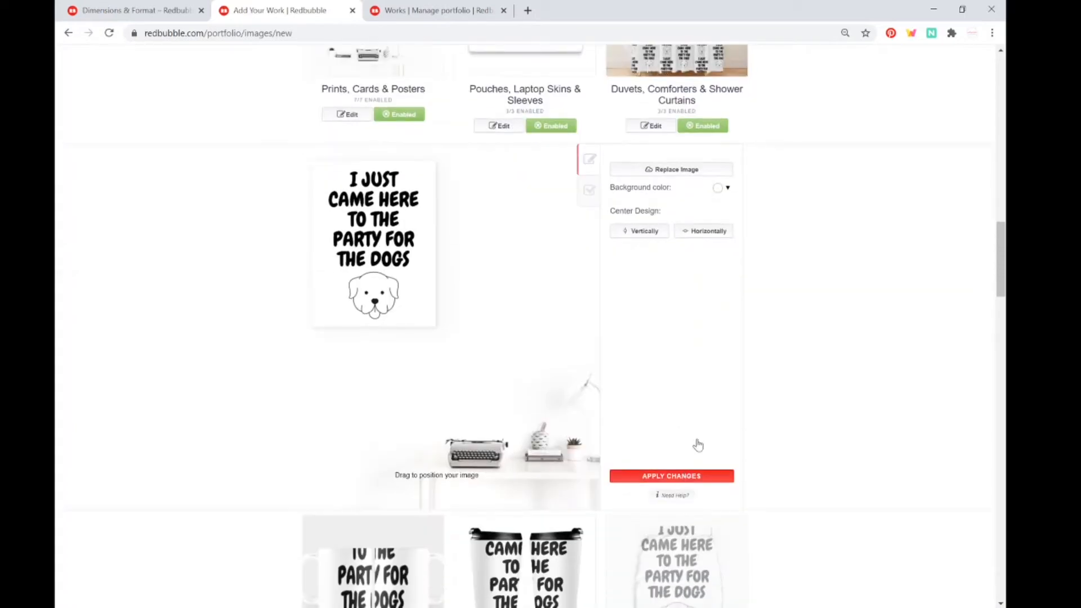
click(672, 476)
scroll(903, 316, up, 2)
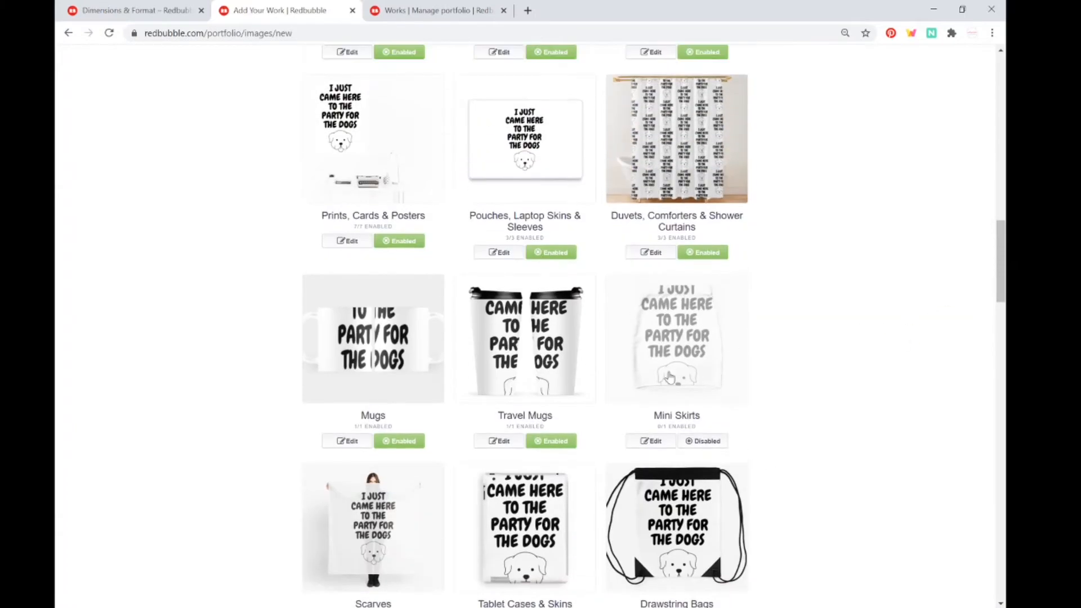
- Scale the Travel Mugs design to 33%, apply the changes and enable Mini Skirts
click(549, 362)
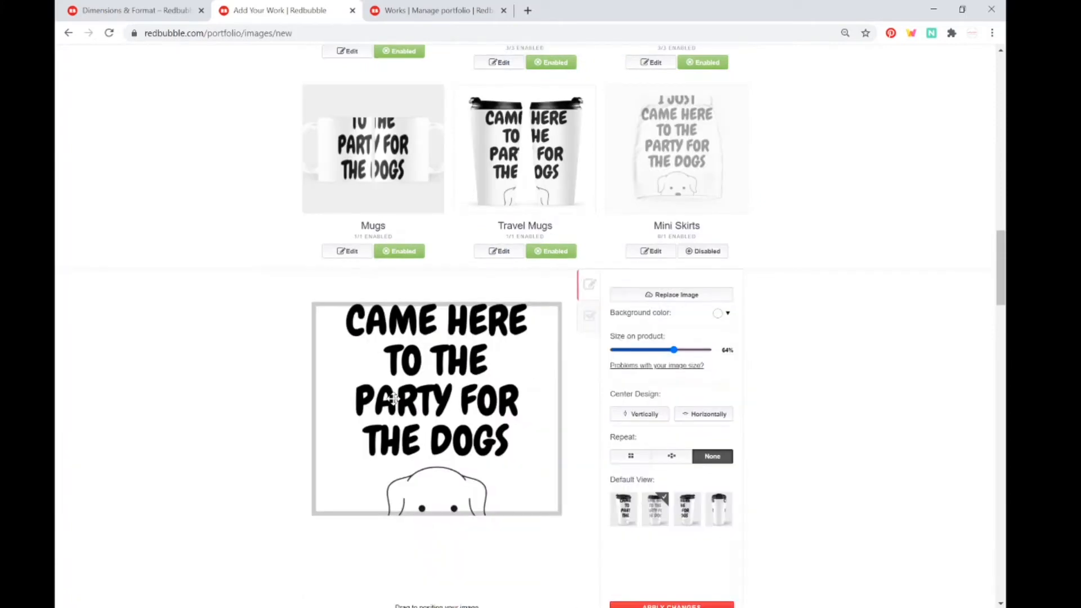
drag(656, 351, 644, 351)
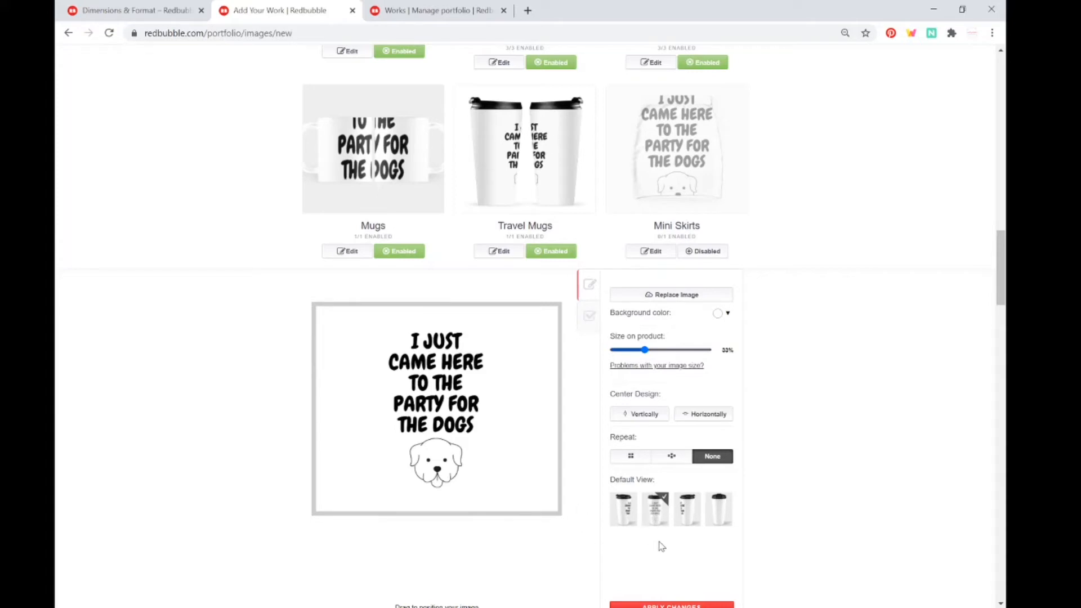
click(653, 604)
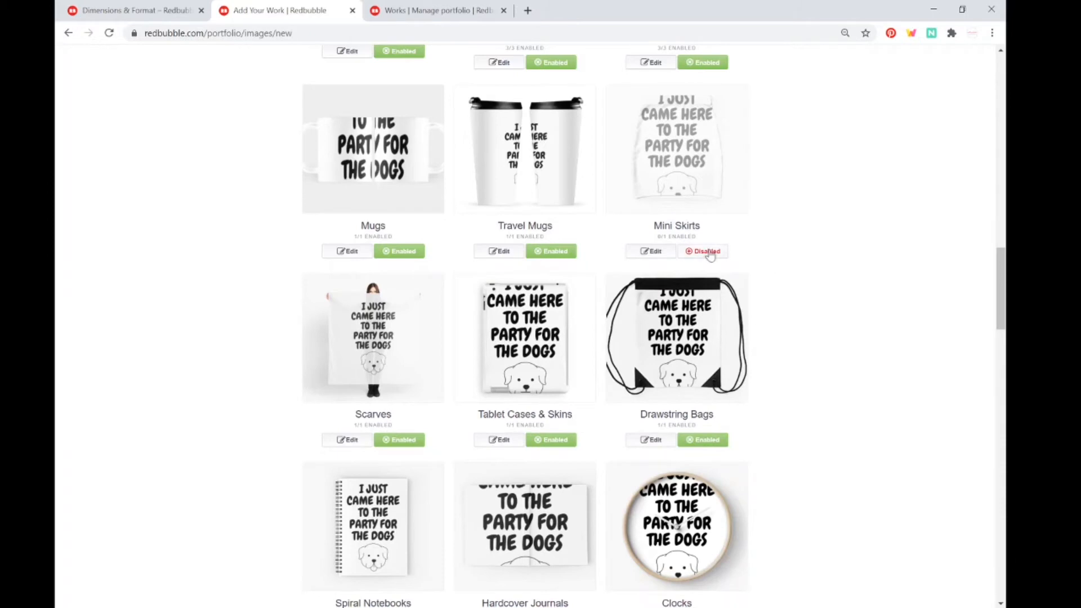
click(702, 251)
- Scale the Mugs design to 19%, position it on the right-hand side of the mug wrap and apply the changes
click(410, 187)
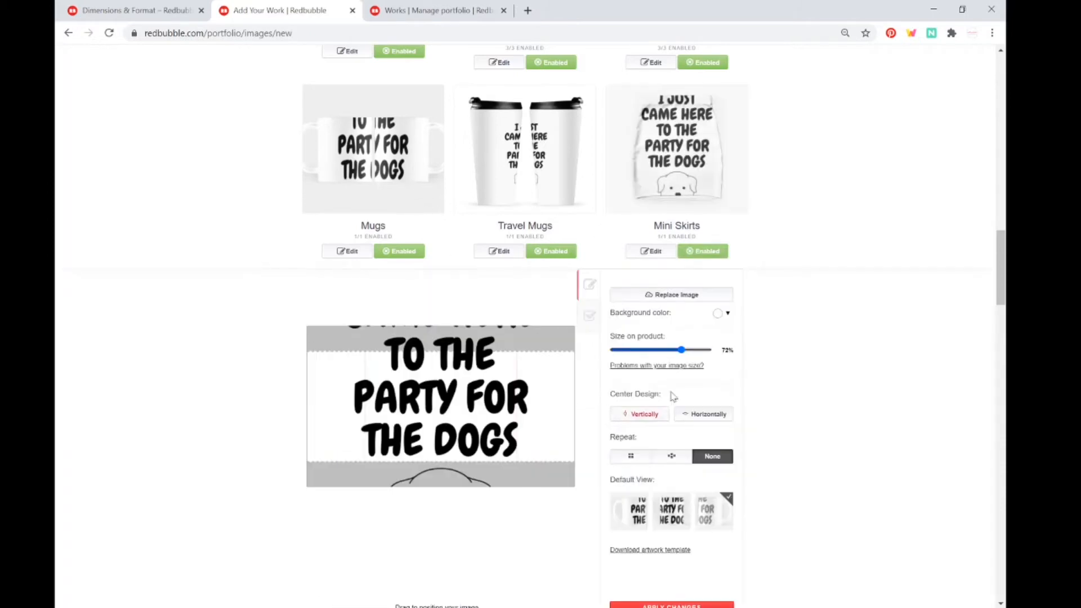
drag(681, 349, 633, 351)
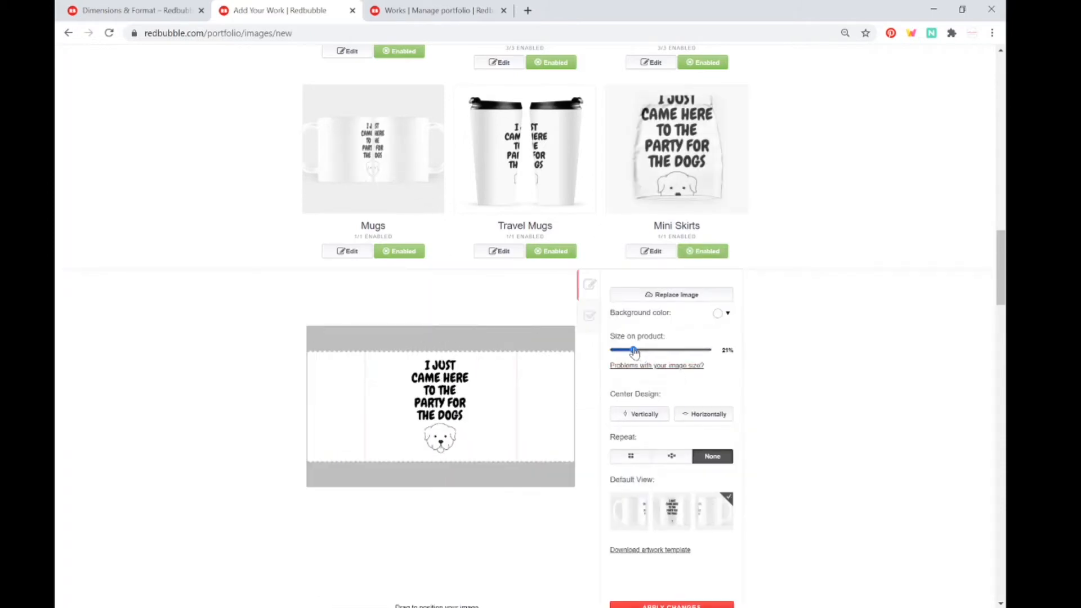
drag(444, 405, 518, 406)
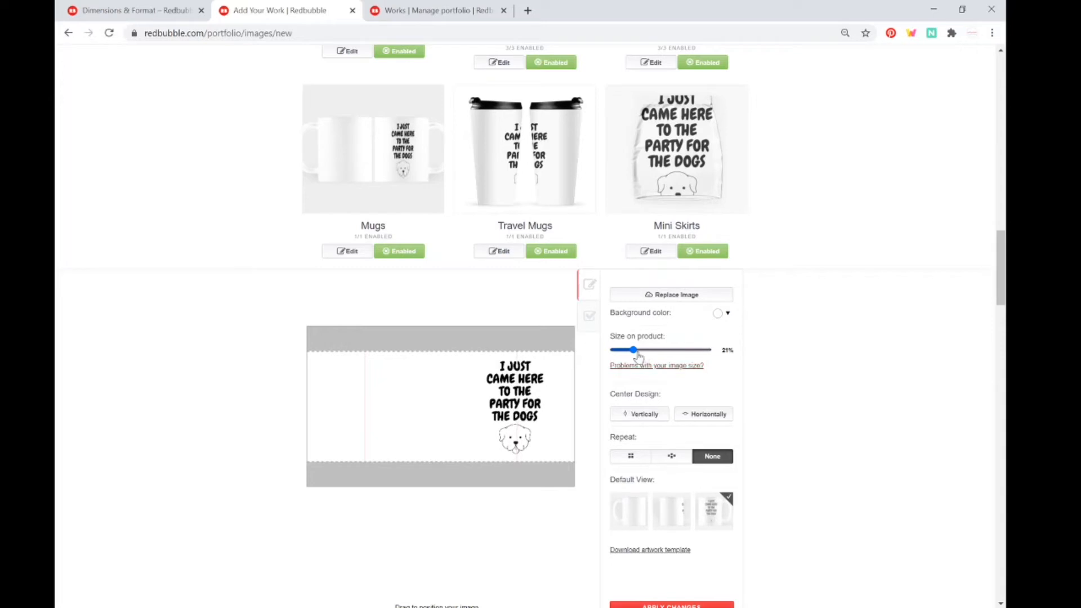
drag(634, 350, 631, 350)
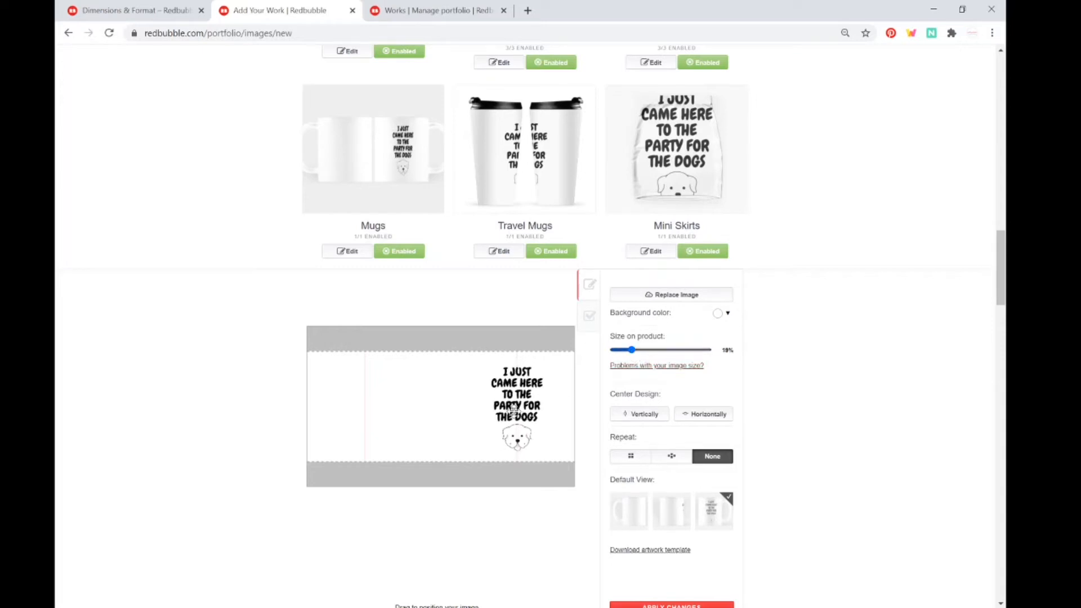
drag(490, 405, 358, 412)
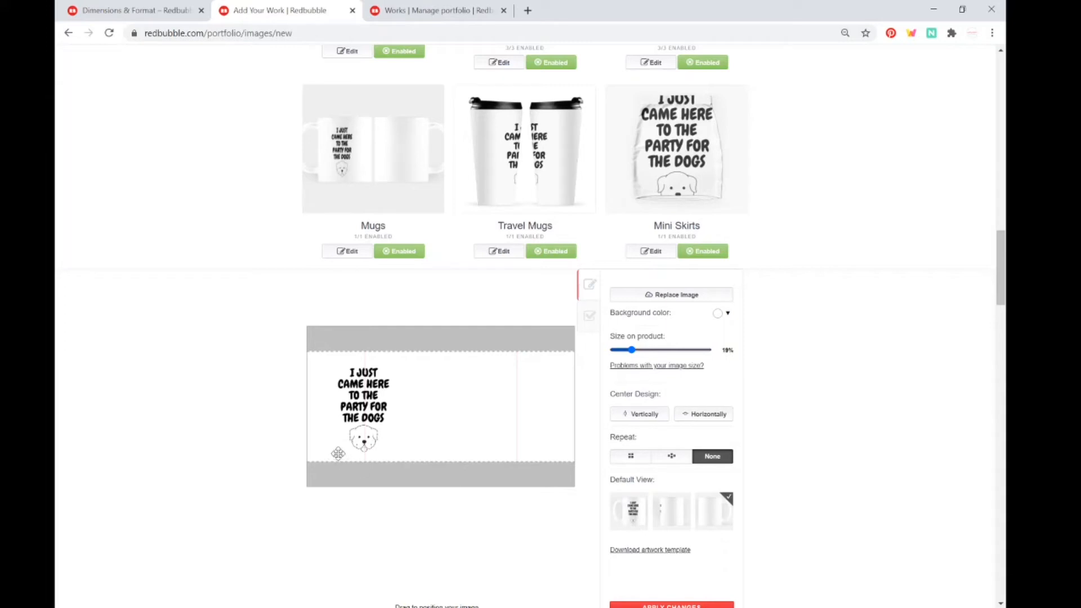
drag(370, 418, 523, 418)
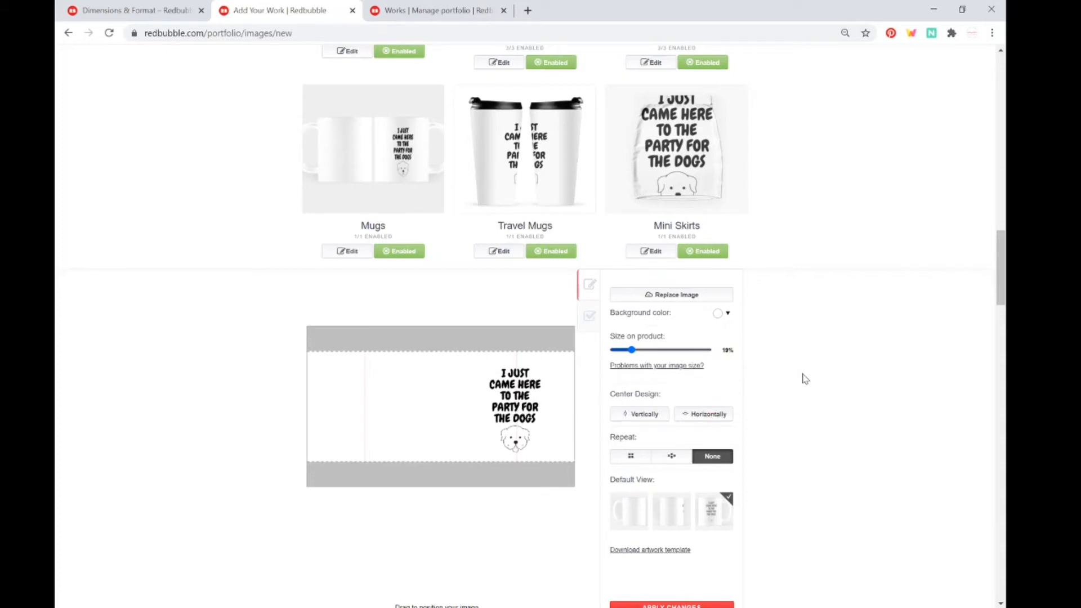
scroll(803, 379, down, 2)
click(683, 482)
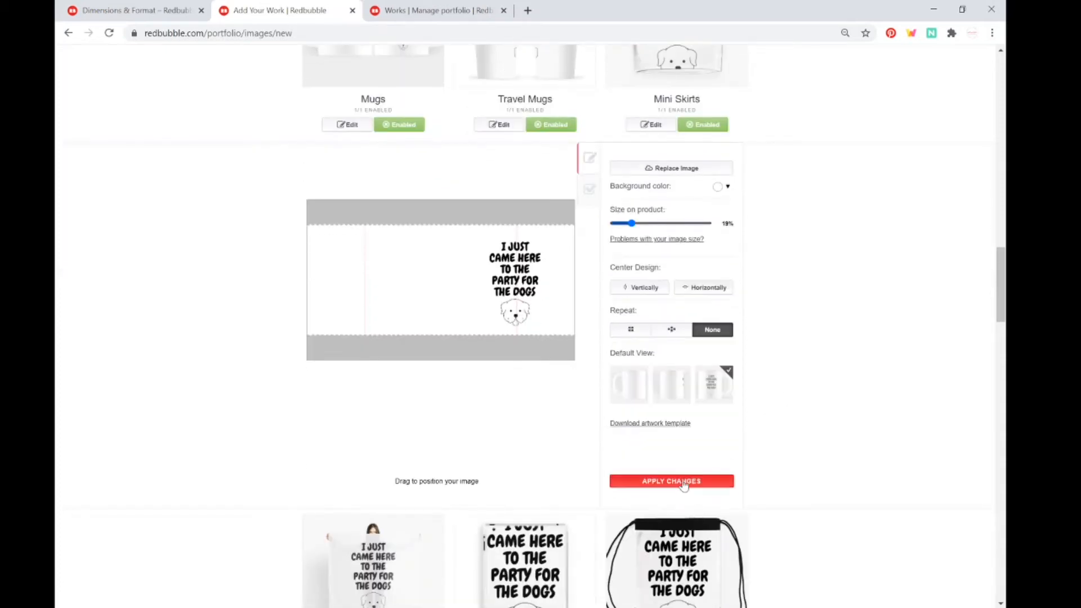
- Scale the Mini Skirts design to 34%, centre it on the skirt body and apply the changes
click(700, 198)
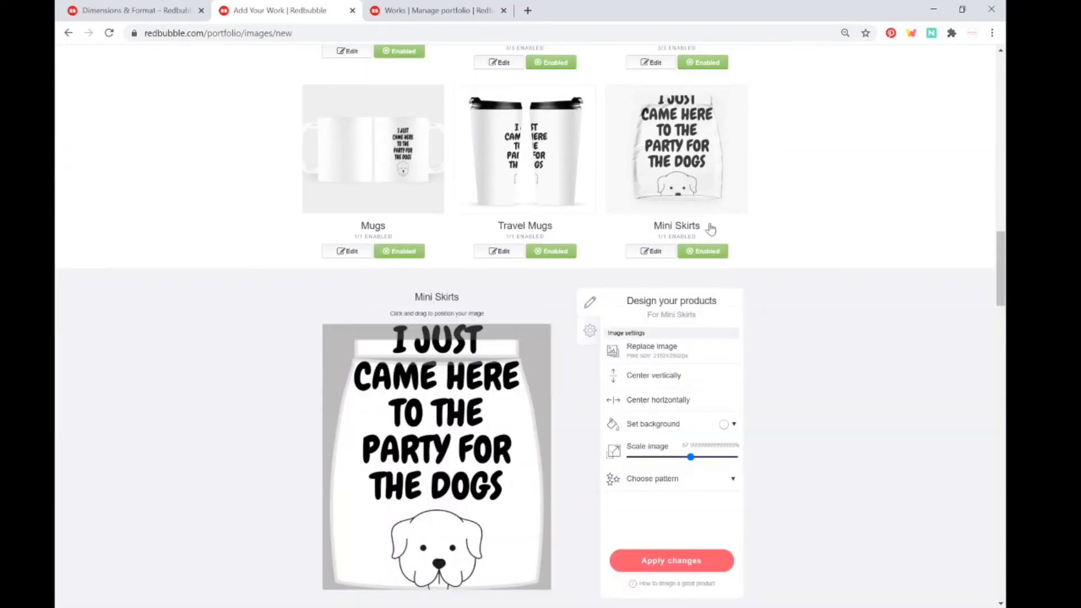
click(672, 457)
drag(669, 462, 665, 463)
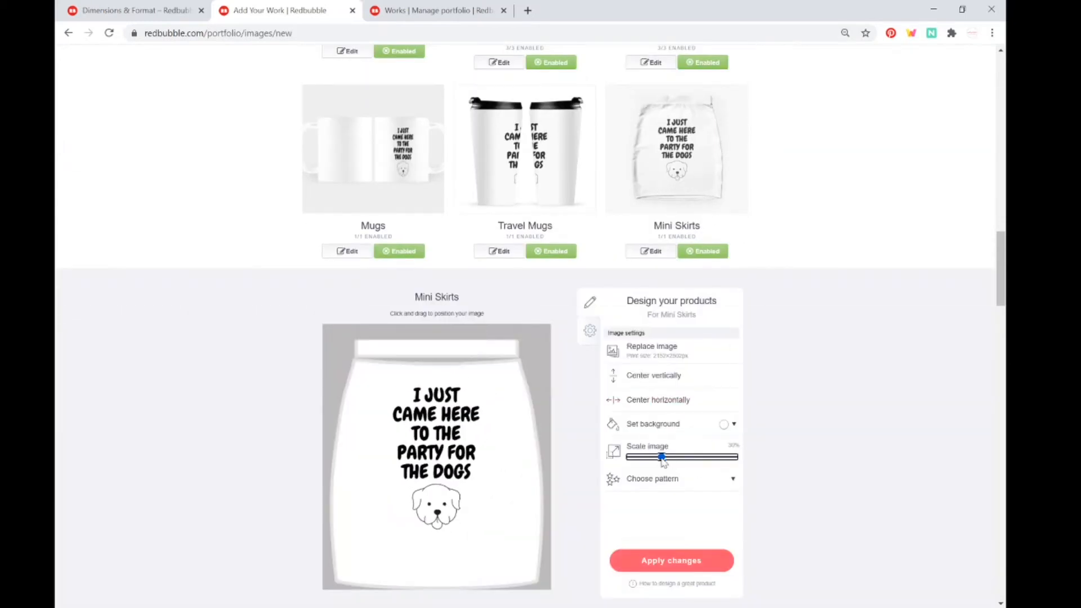
drag(478, 493, 480, 477)
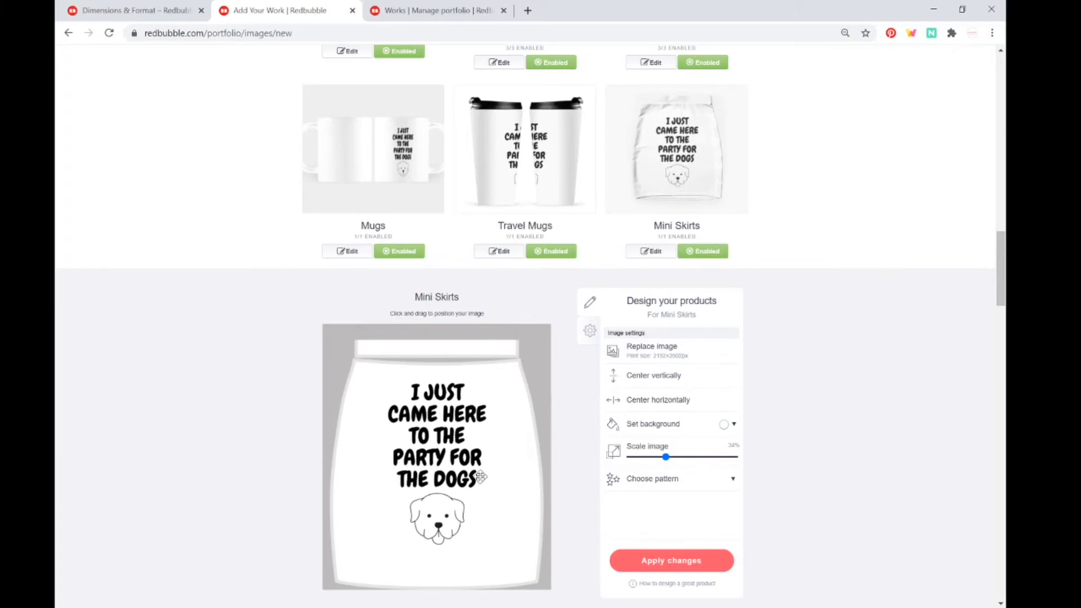
click(683, 560)
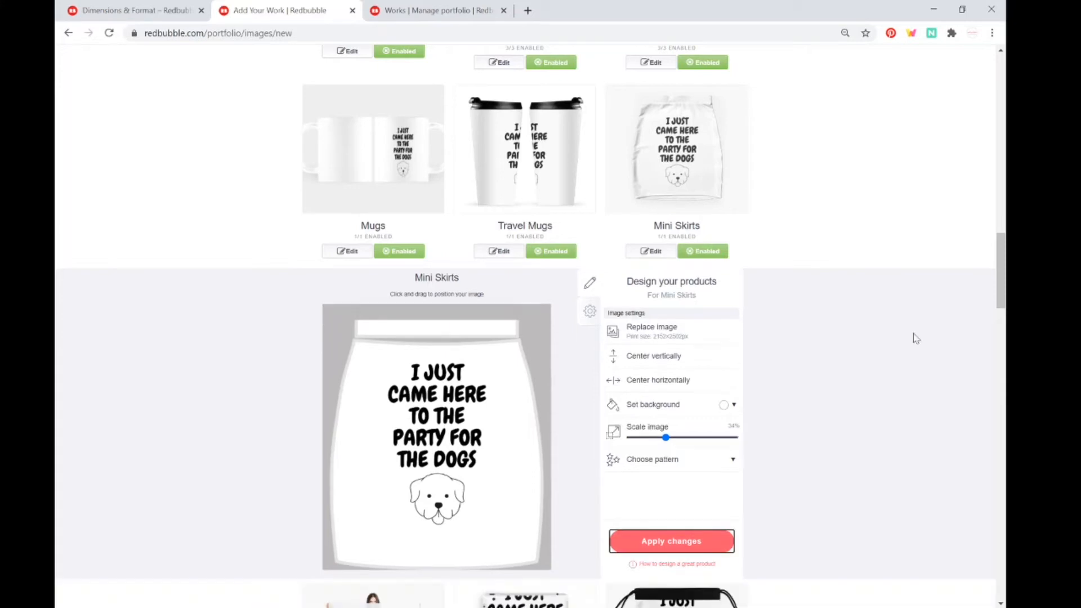
- Open the Scarves design and apply it with its existing placement
click(421, 395)
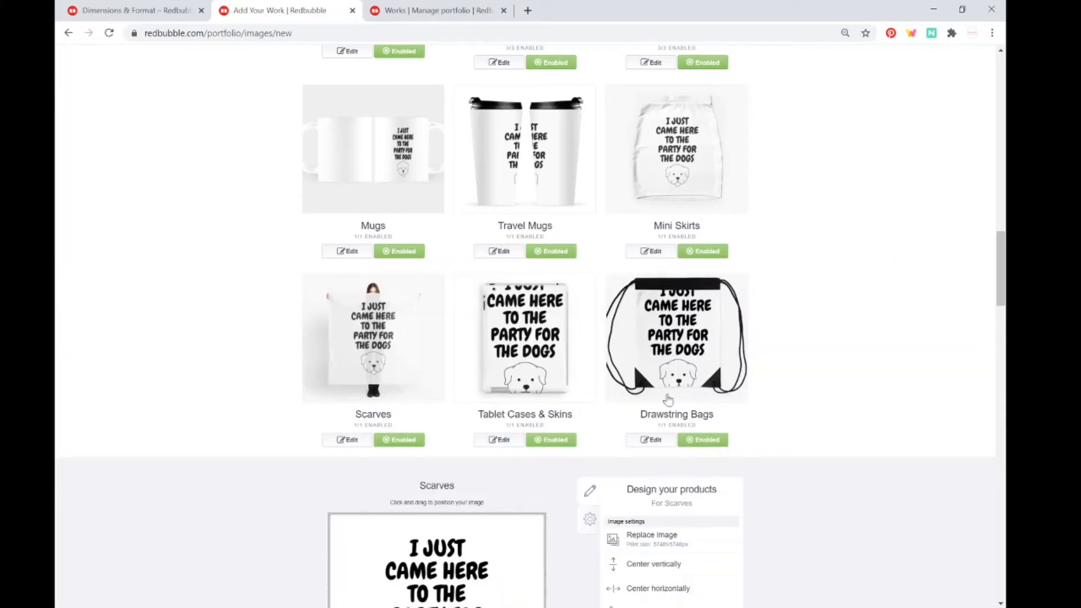
scroll(667, 400, down, 4)
click(652, 542)
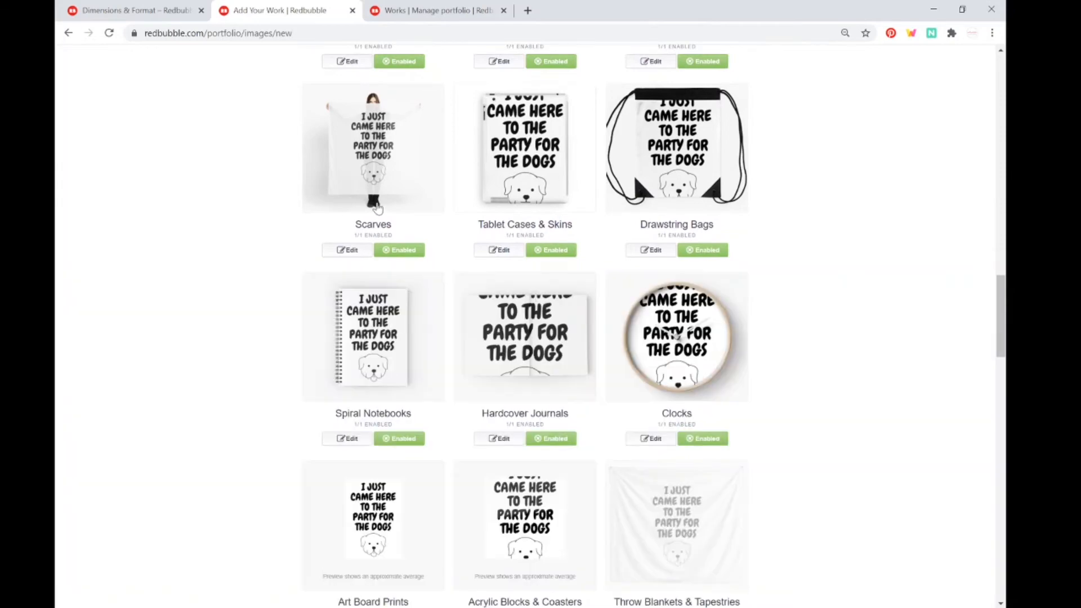
- Reopen the Scarves design, repeat it in a scaled-down offset grid pattern and apply the changes
click(385, 167)
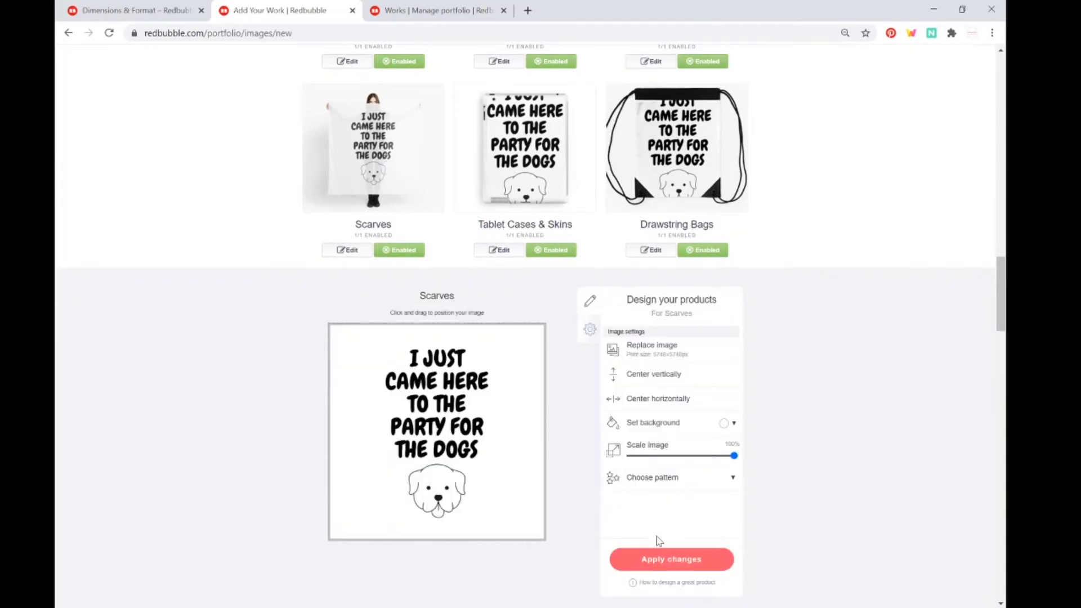
click(649, 455)
drag(650, 457, 656, 457)
click(658, 478)
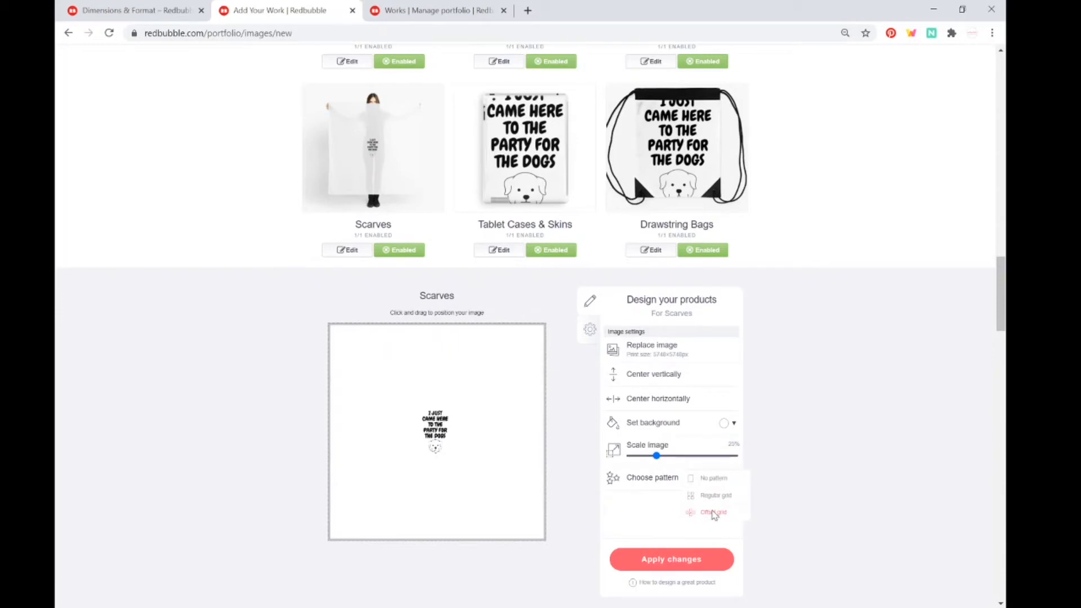
click(713, 513)
click(648, 456)
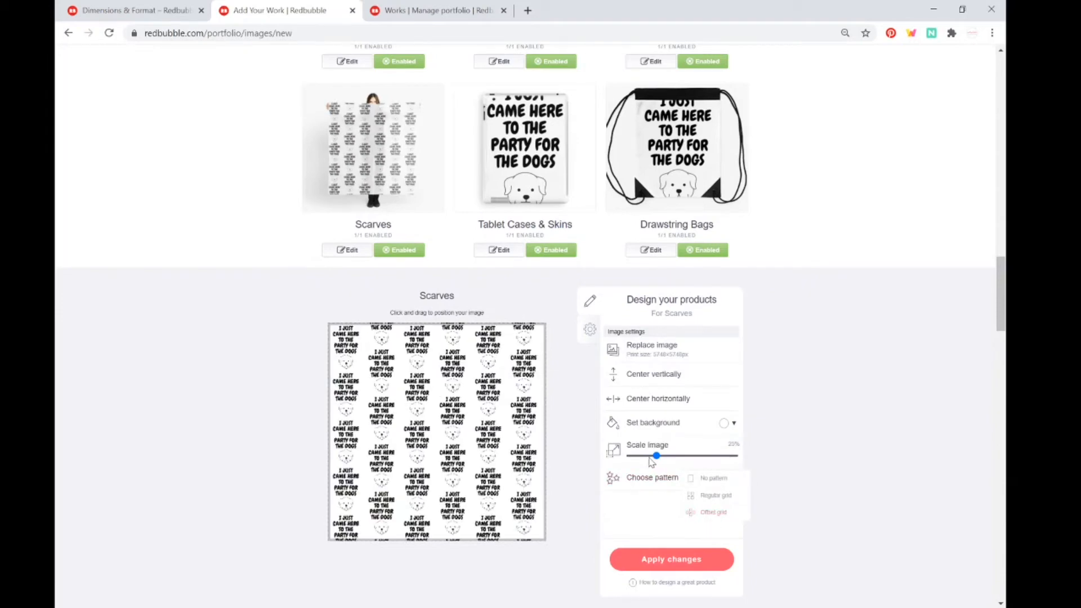
click(671, 560)
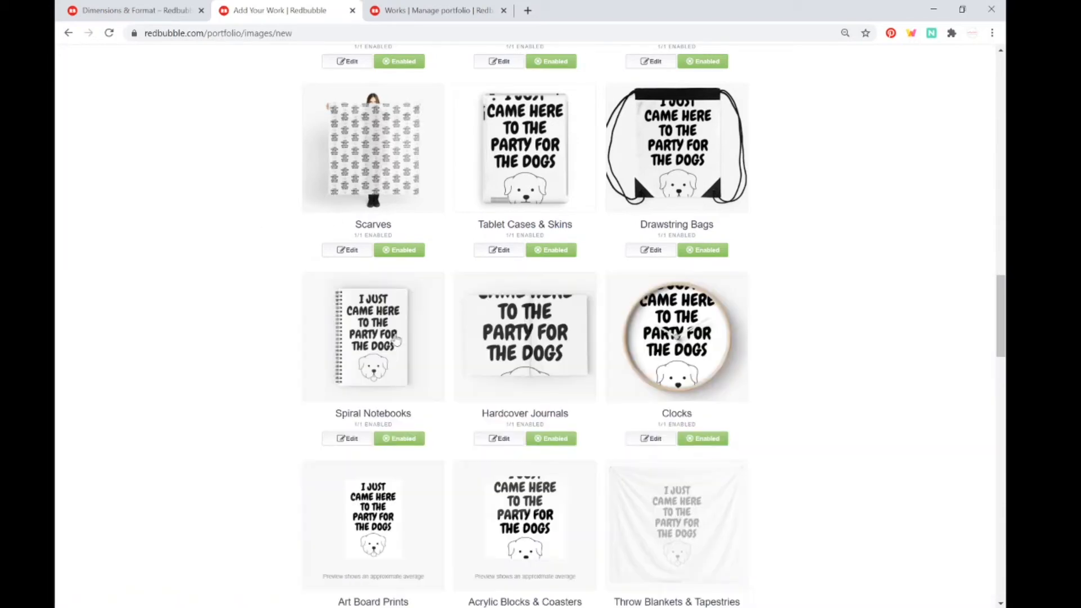
- Scale the Tablet Cases & Skins design to 47%, adjust its vertical position on the case and apply the changes
click(544, 184)
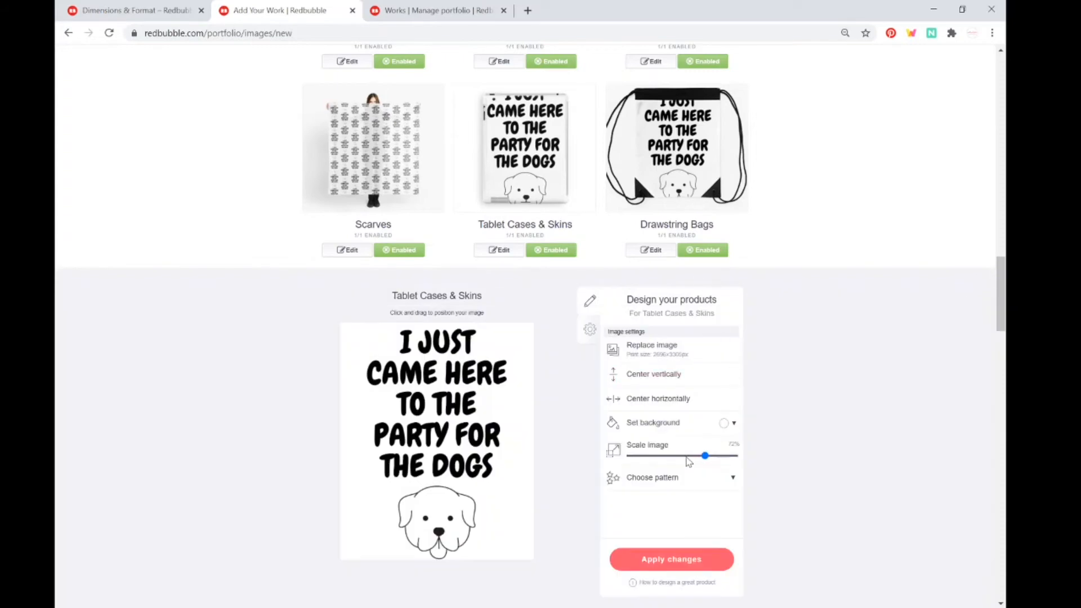
click(687, 456)
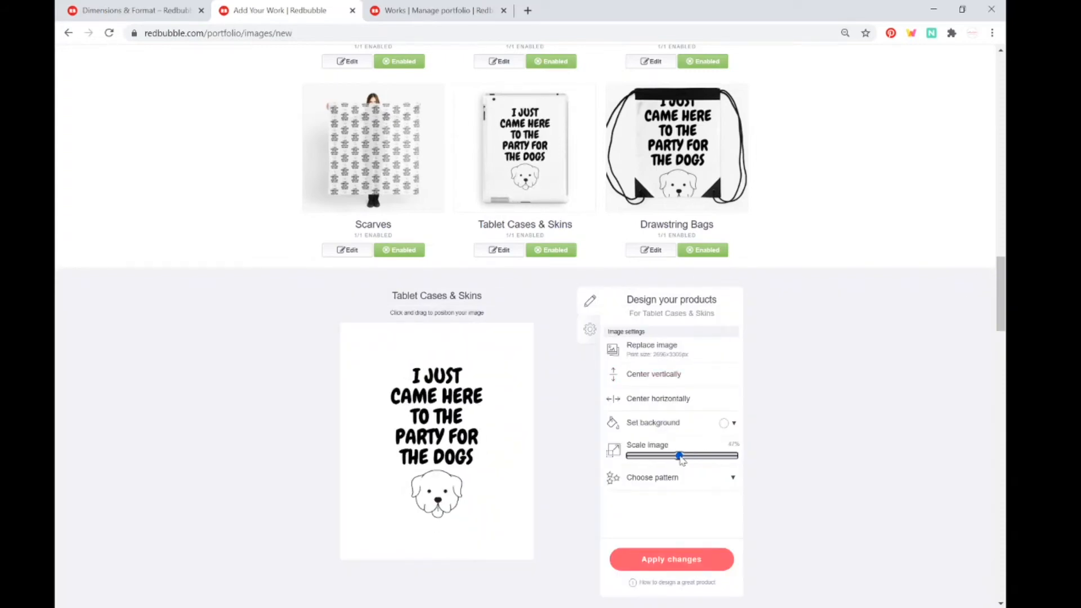
click(679, 456)
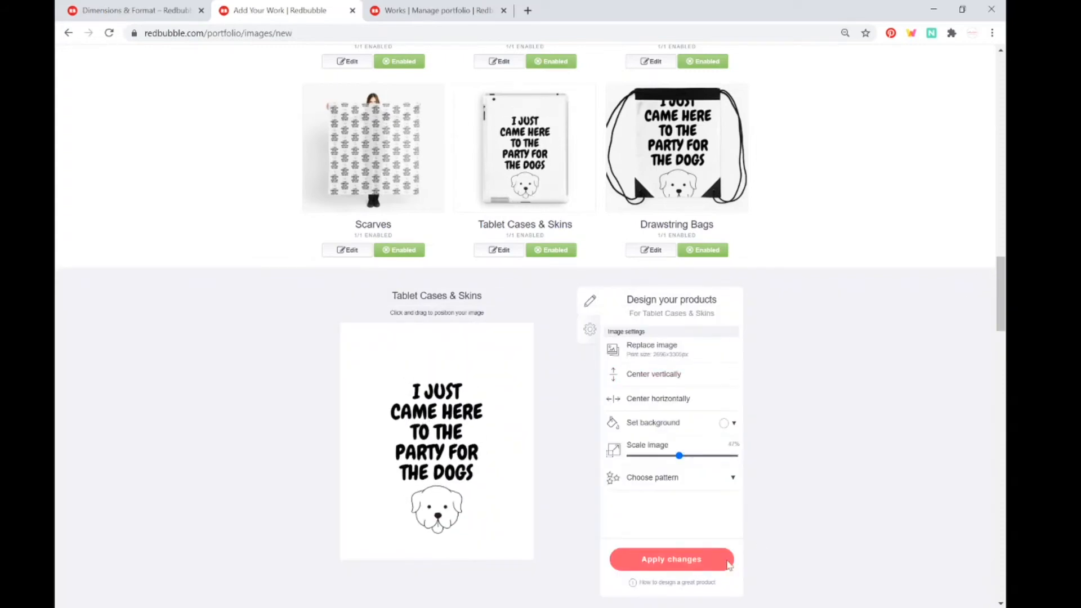
click(688, 564)
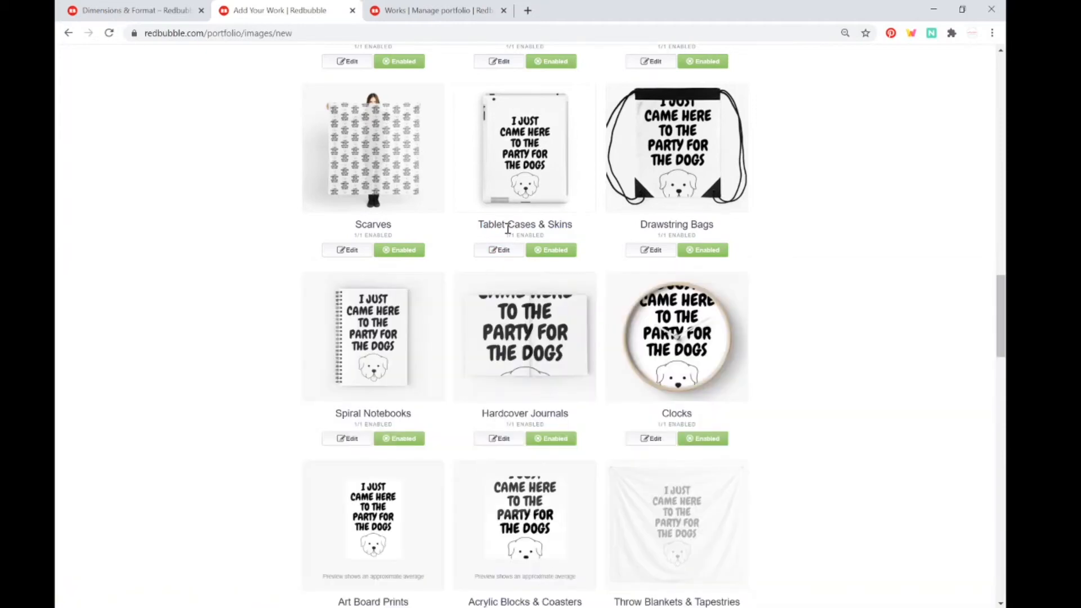
click(520, 251)
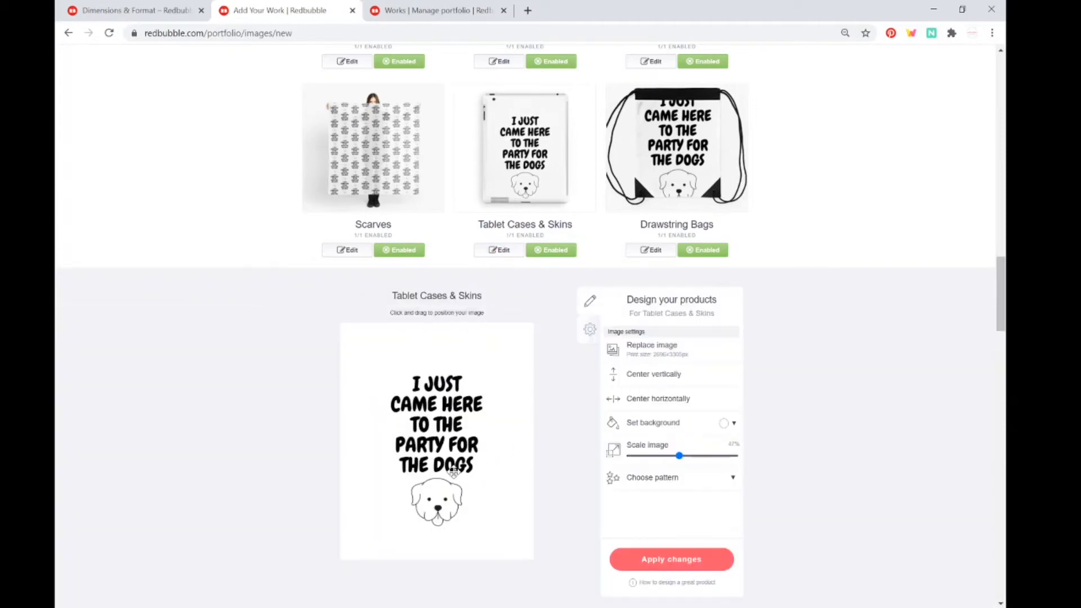
click(655, 563)
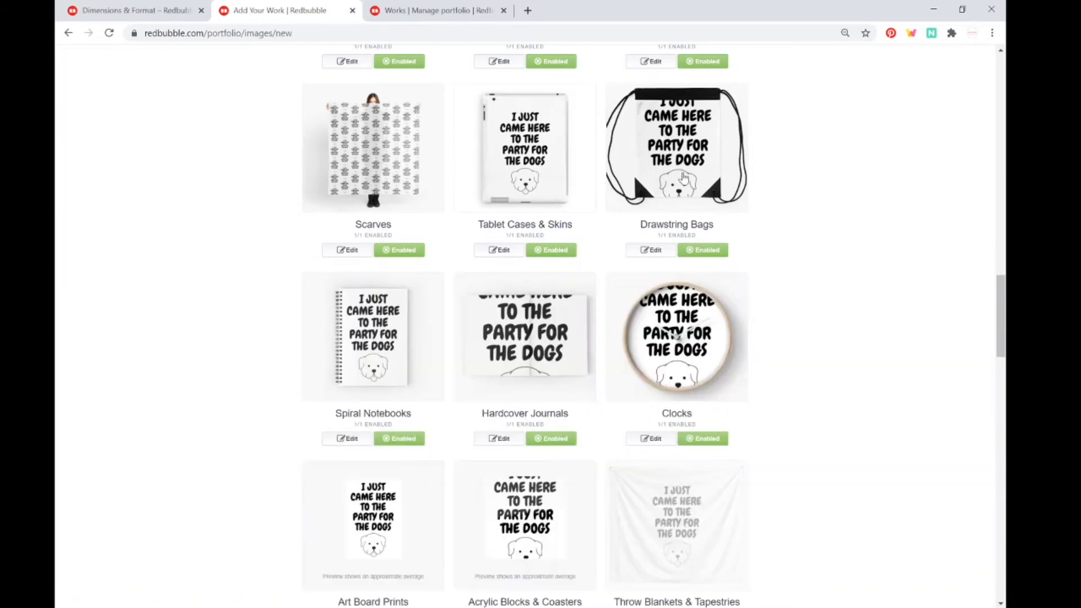
- Scale the Drawstring Bags design to 46%, move it slightly lower on the bag and apply the changes
click(684, 179)
click(679, 455)
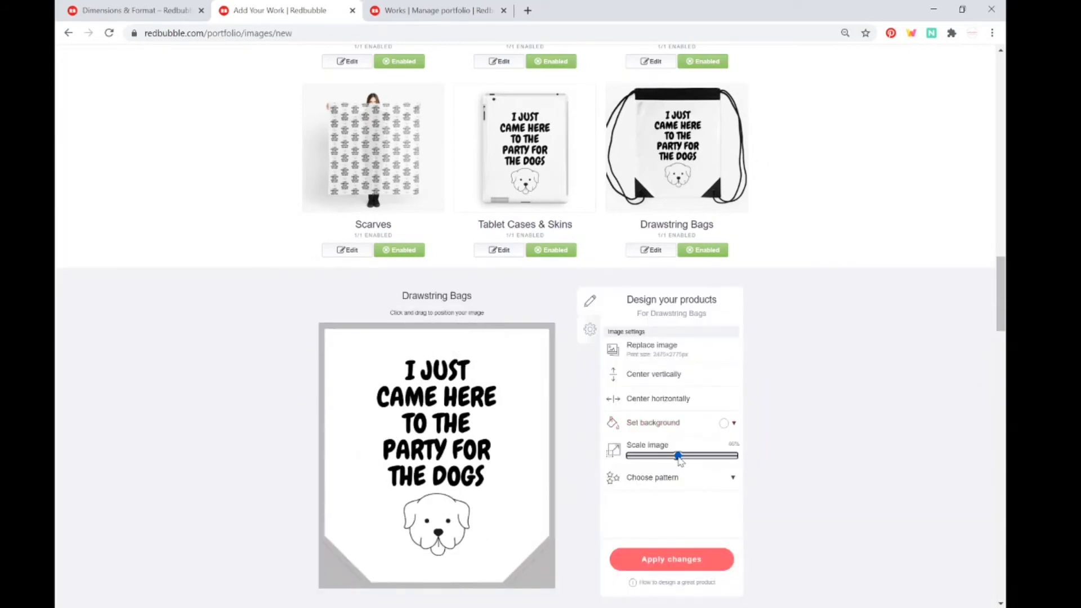
drag(427, 475, 427, 484)
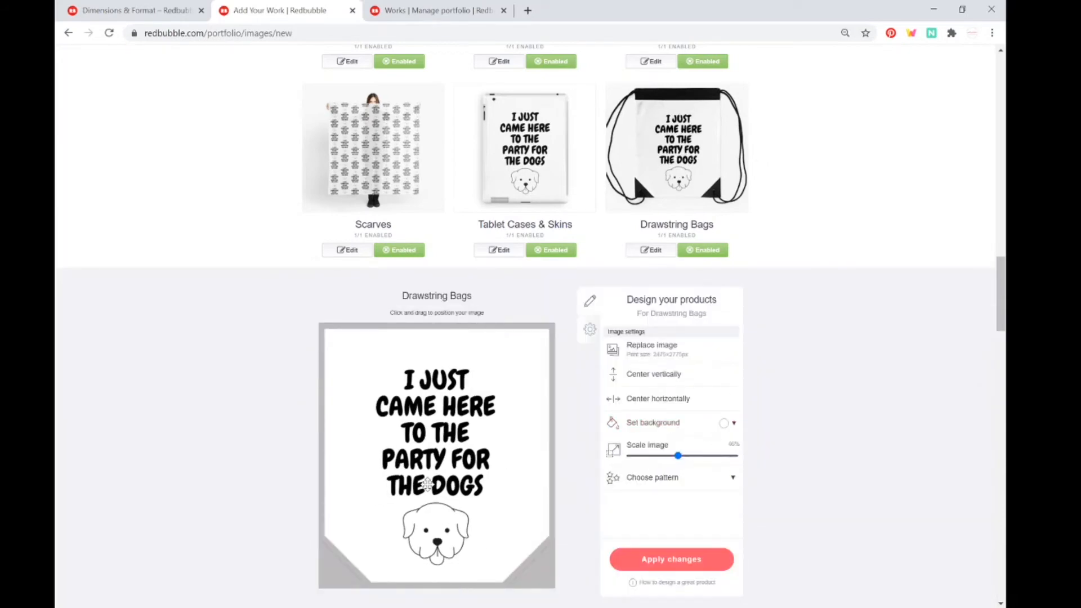
click(678, 570)
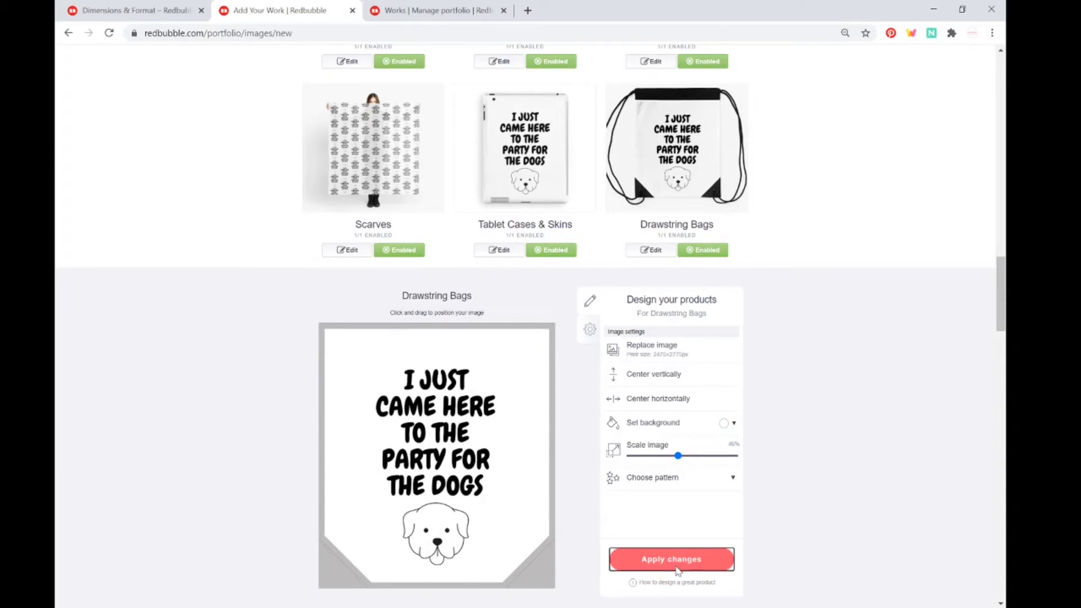
- Scale the Hardcover Journals design to 41%, position it on the front cover and apply the changes
scroll(825, 353, down, 1)
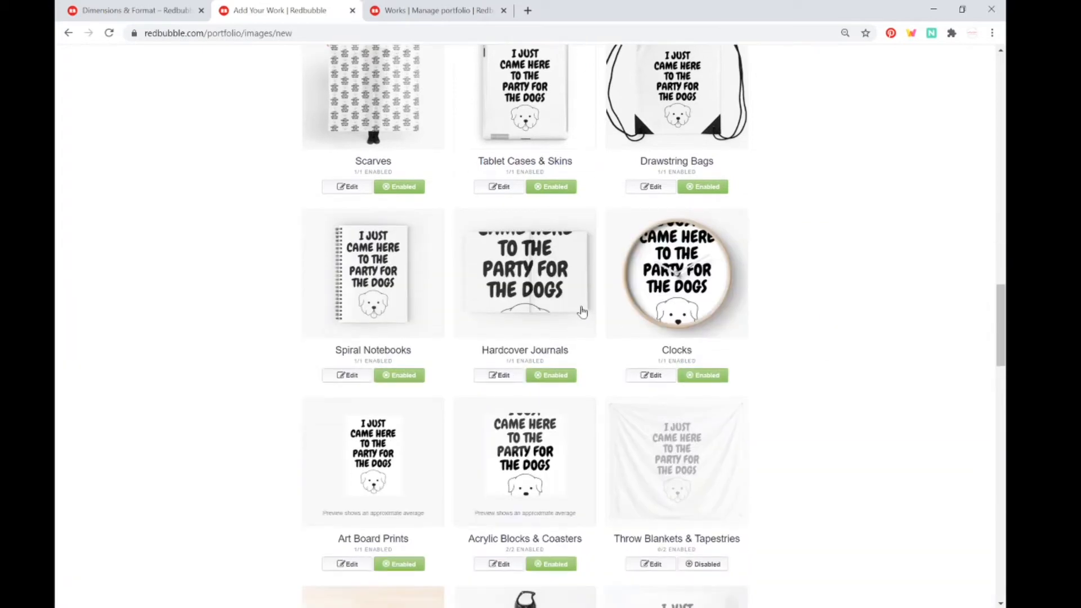
scroll(333, 377, up, 10)
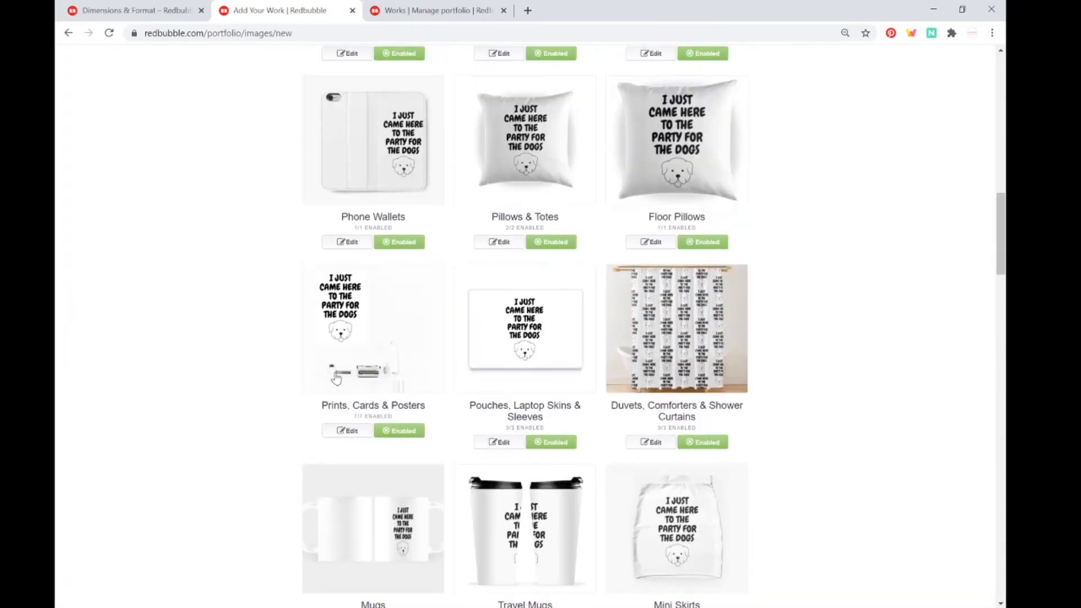
scroll(337, 378, up, 3)
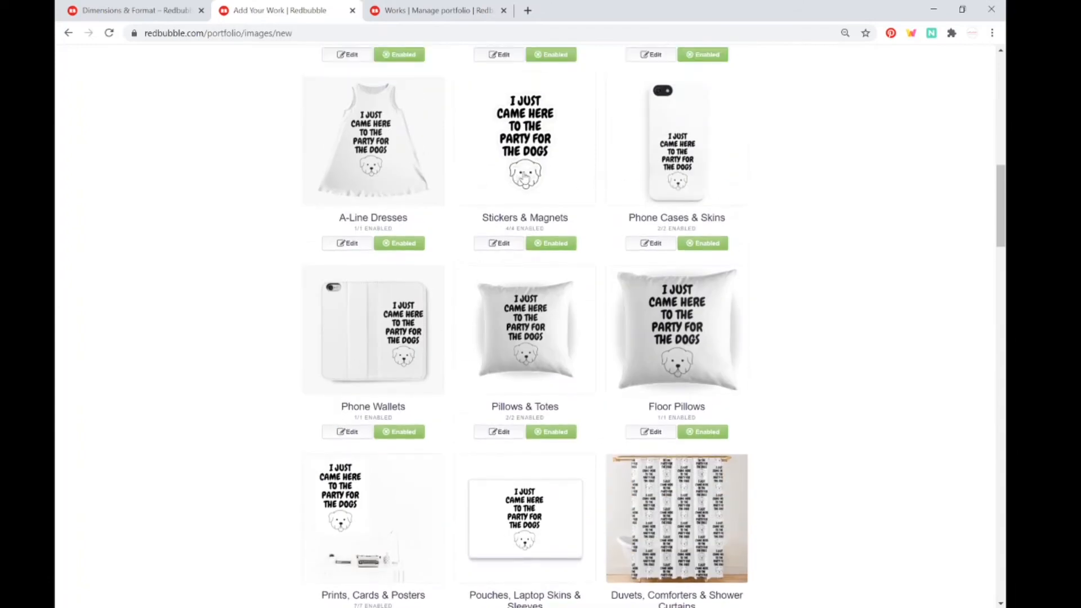
scroll(540, 225, down, 12)
scroll(555, 234, down, 4)
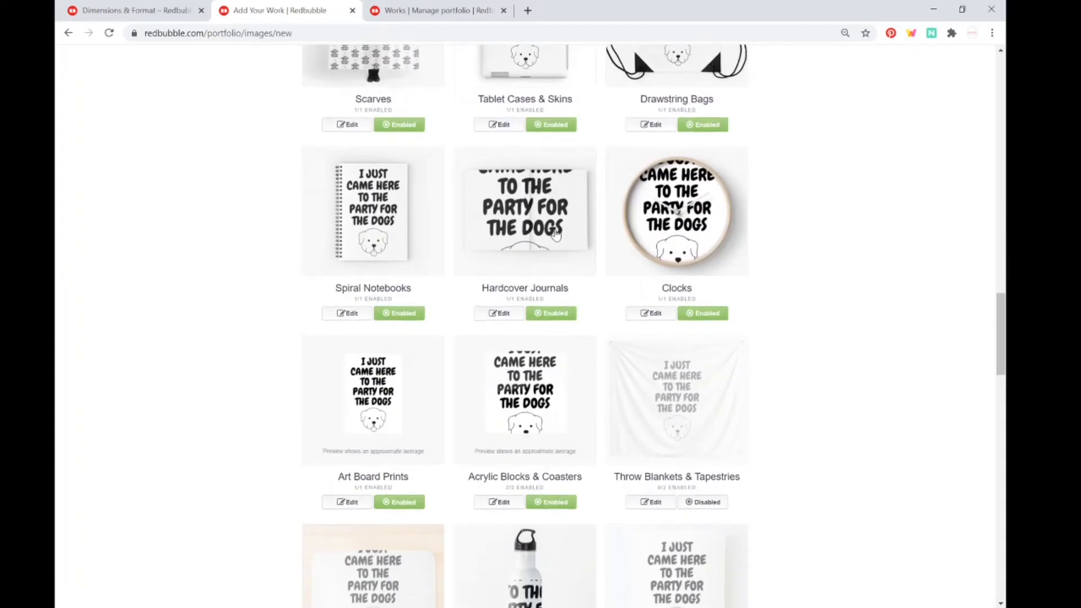
click(508, 236)
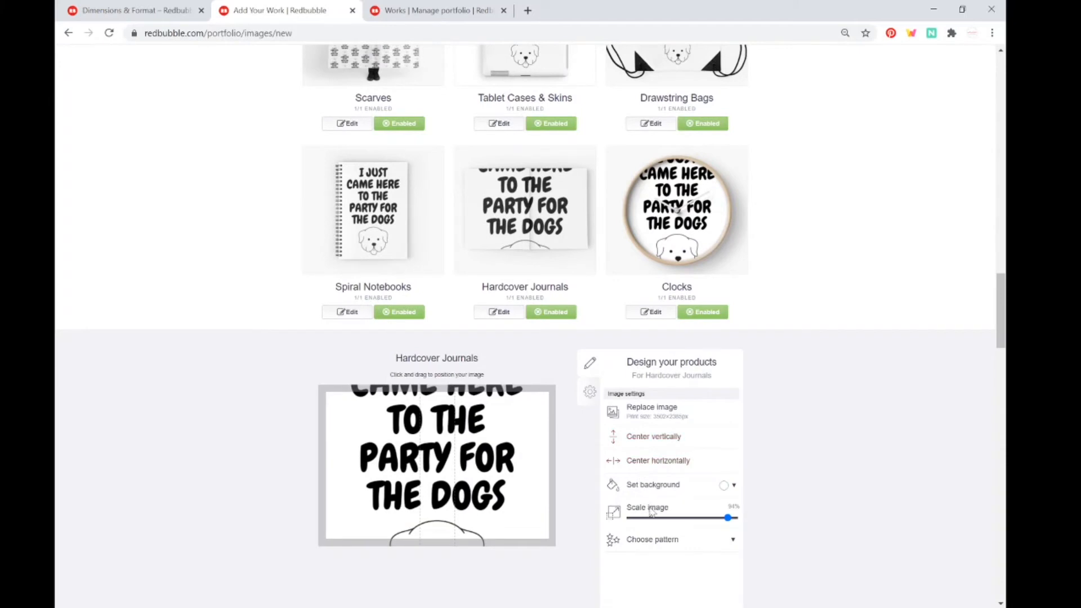
click(663, 518)
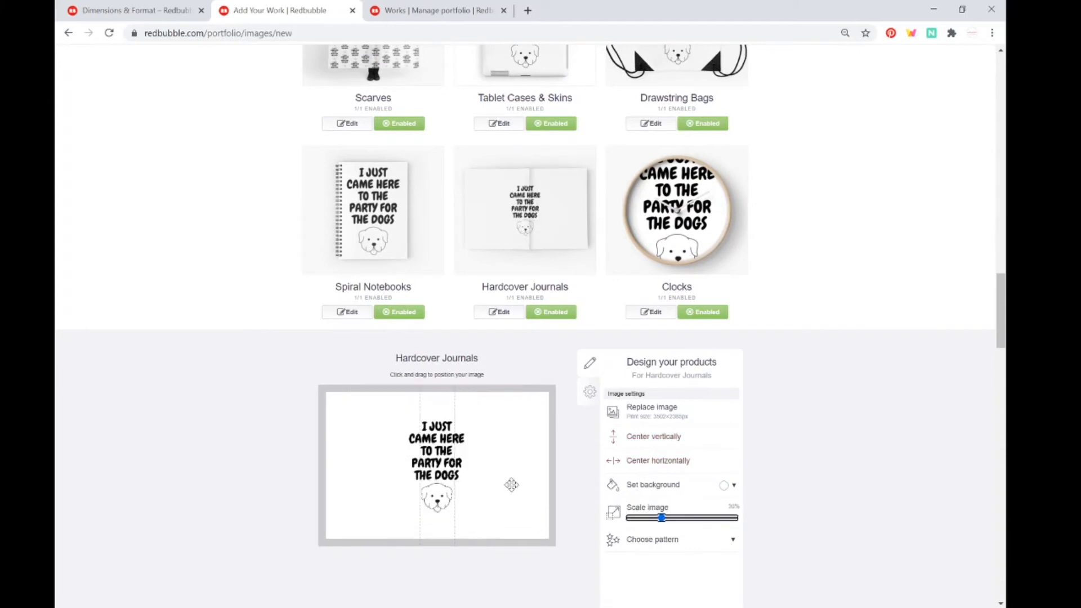
click(673, 518)
drag(465, 473, 515, 470)
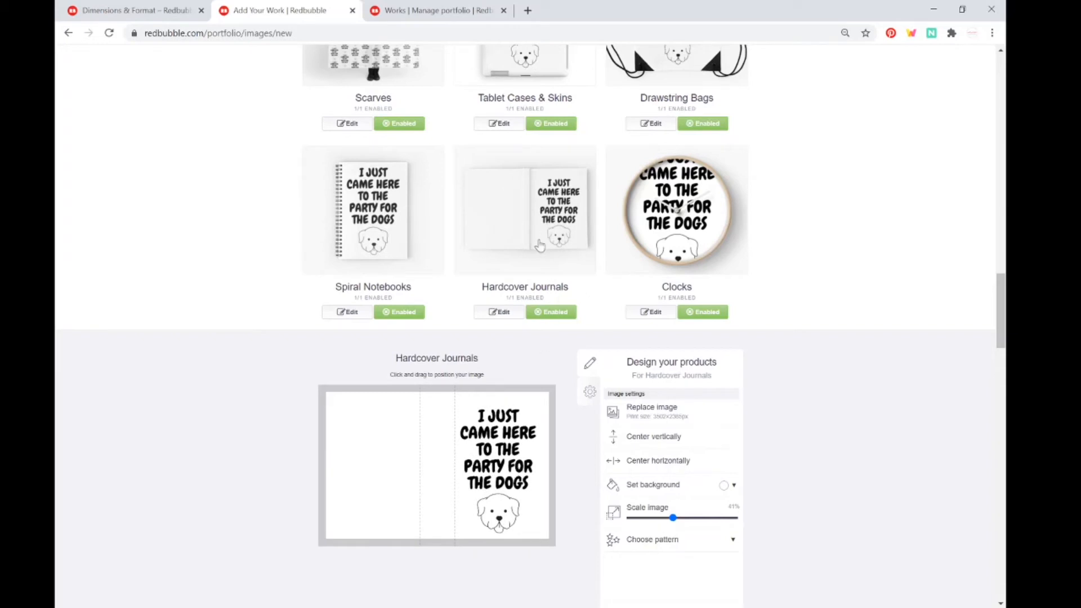
drag(479, 508, 482, 506)
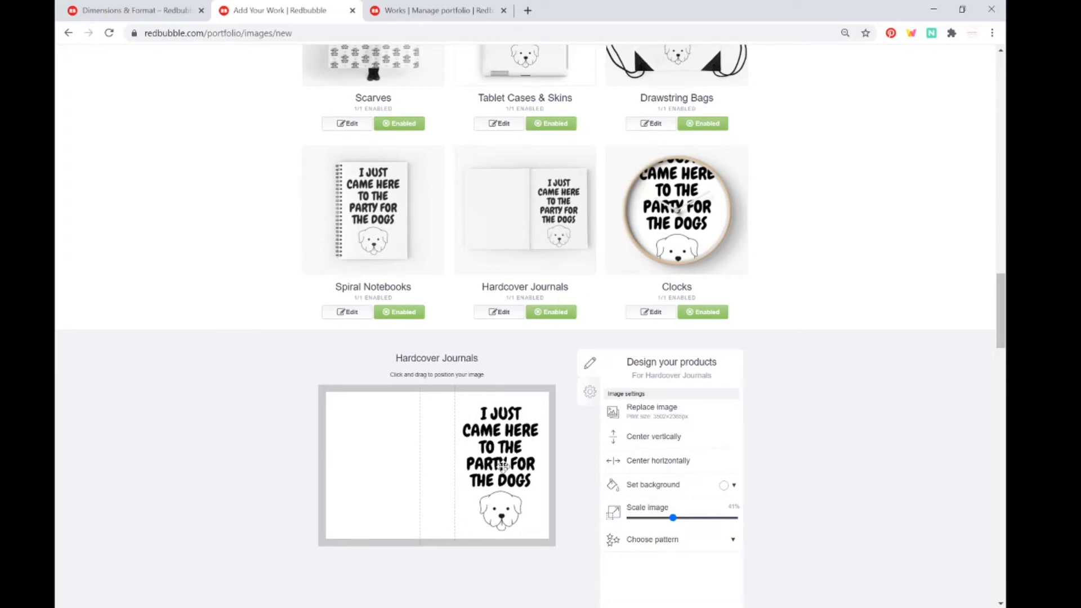
scroll(785, 450, down, 1)
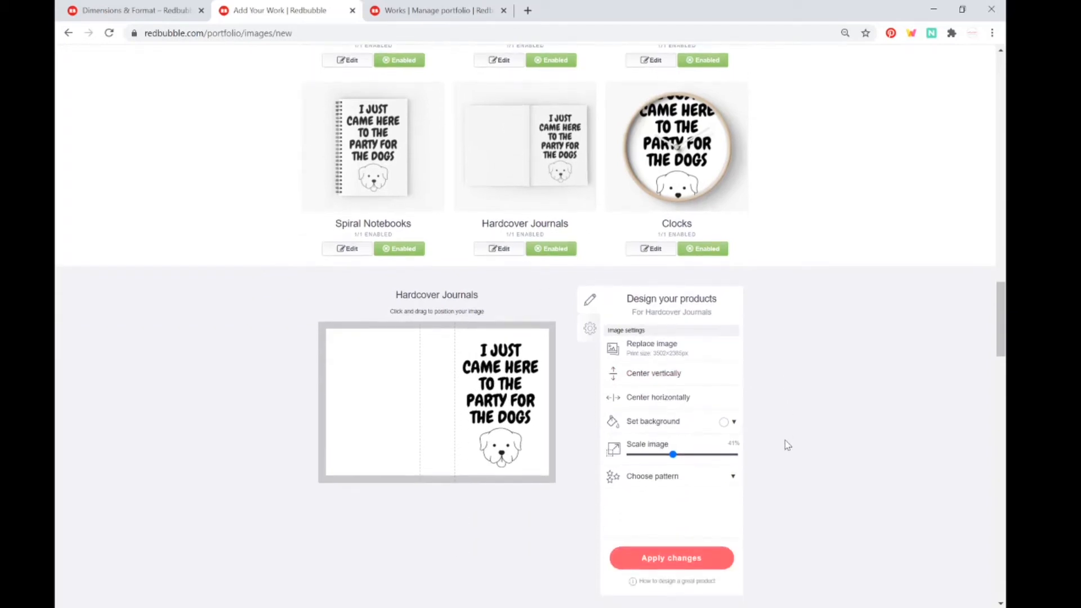
click(697, 556)
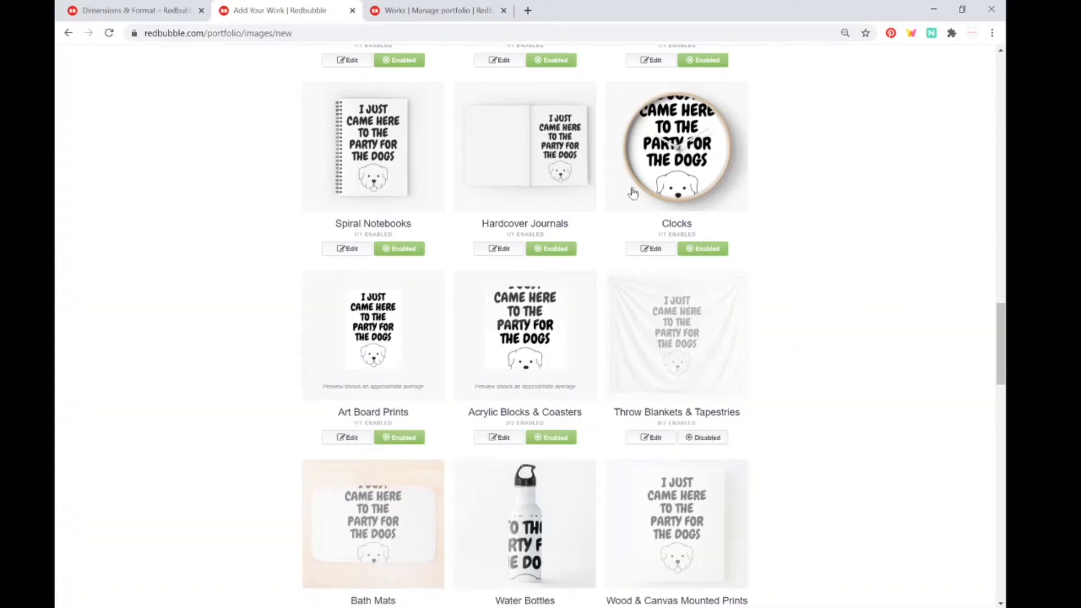
- Reduce the Clocks design to 56% so it fits inside the clock face and apply the changes
click(652, 164)
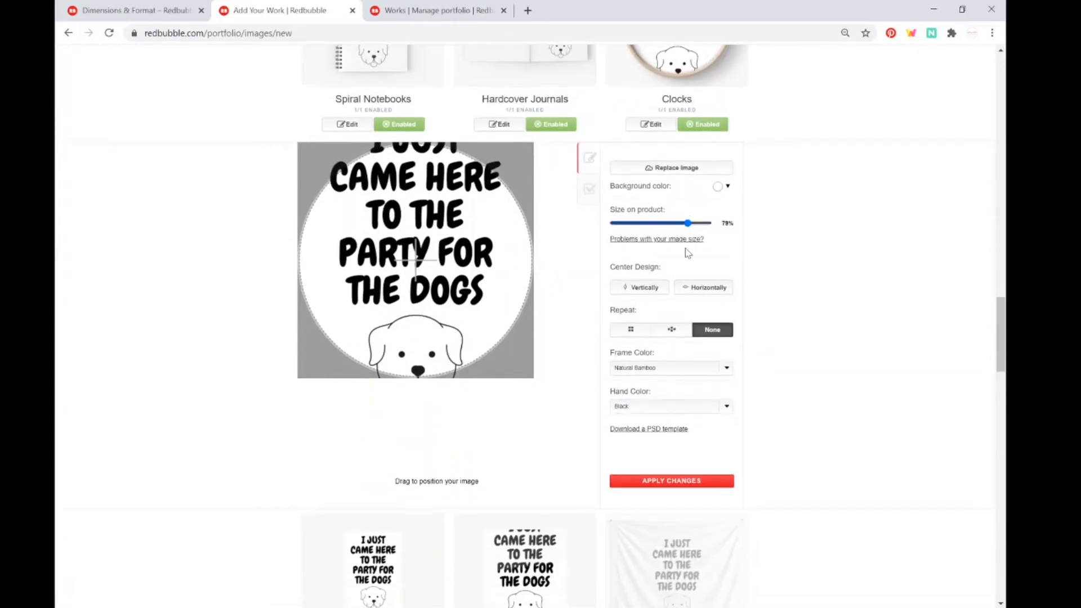
click(670, 222)
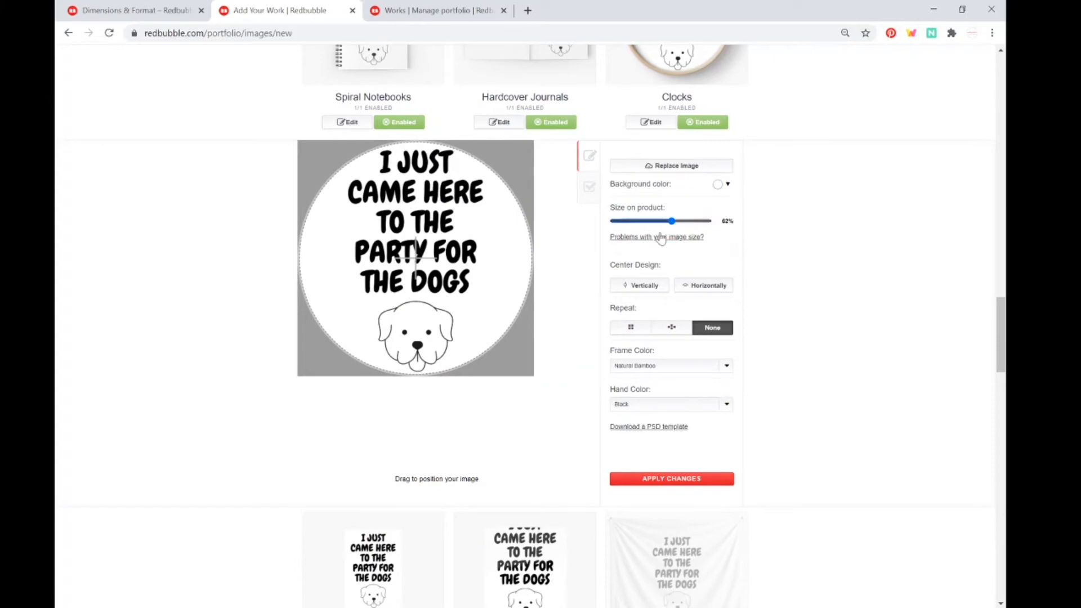
scroll(660, 241, up, 1)
scroll(660, 241, up, 1)
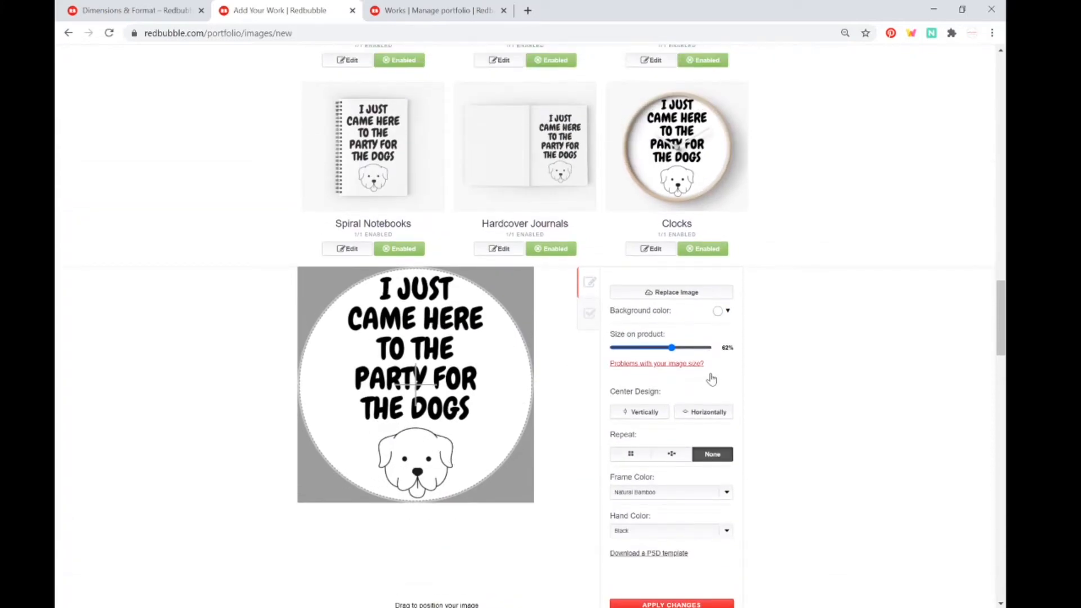
click(668, 347)
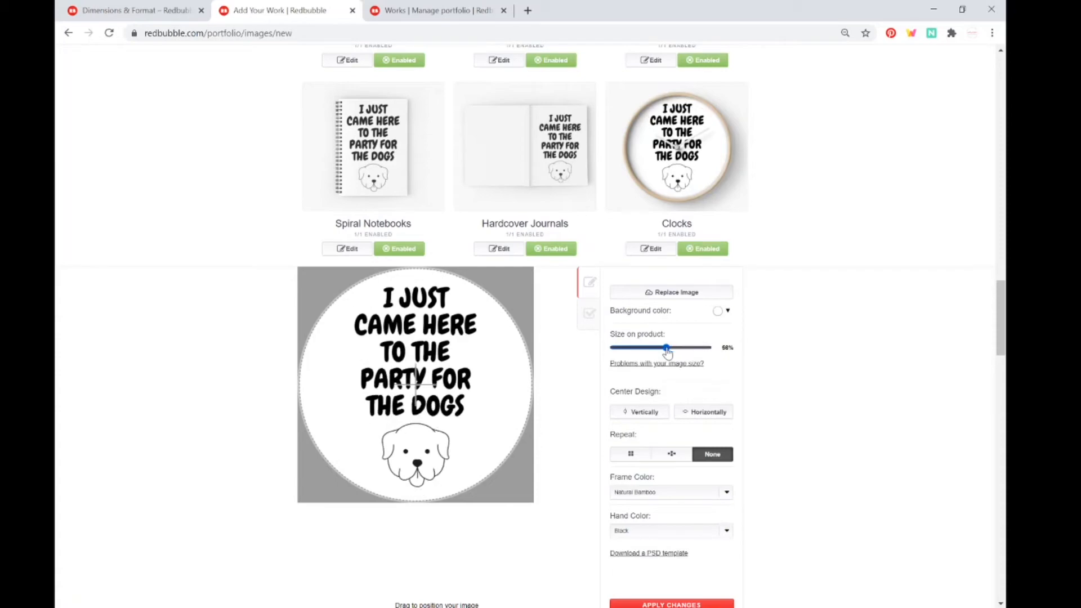
scroll(721, 360, down, 1)
click(647, 541)
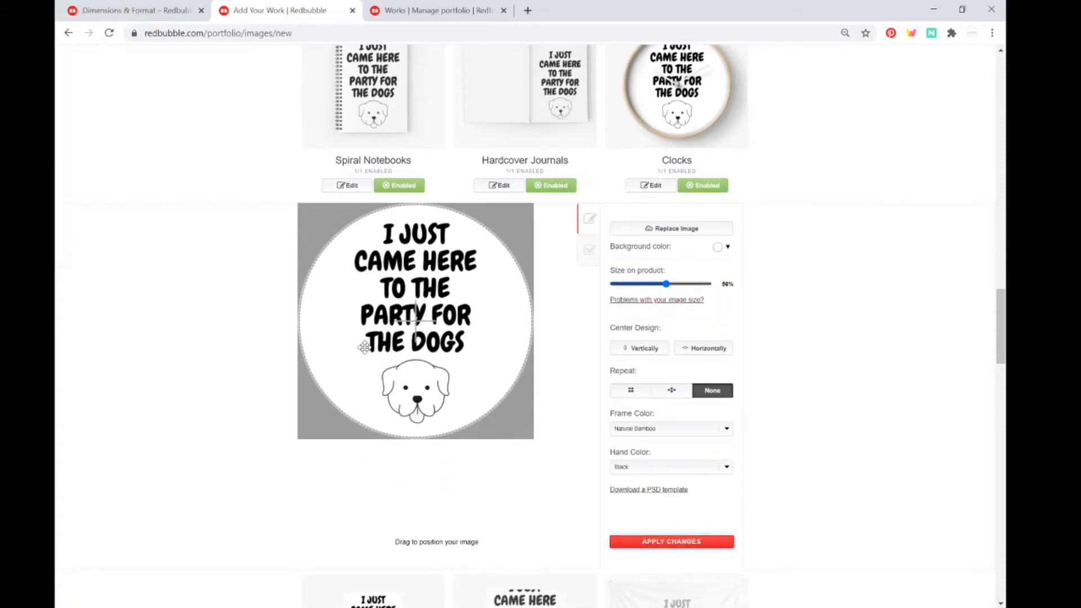
- Enable Throw Blankets & Tapestries, scale the design to 36% and repeat it in an offset grid pattern
scroll(360, 339, down, 2)
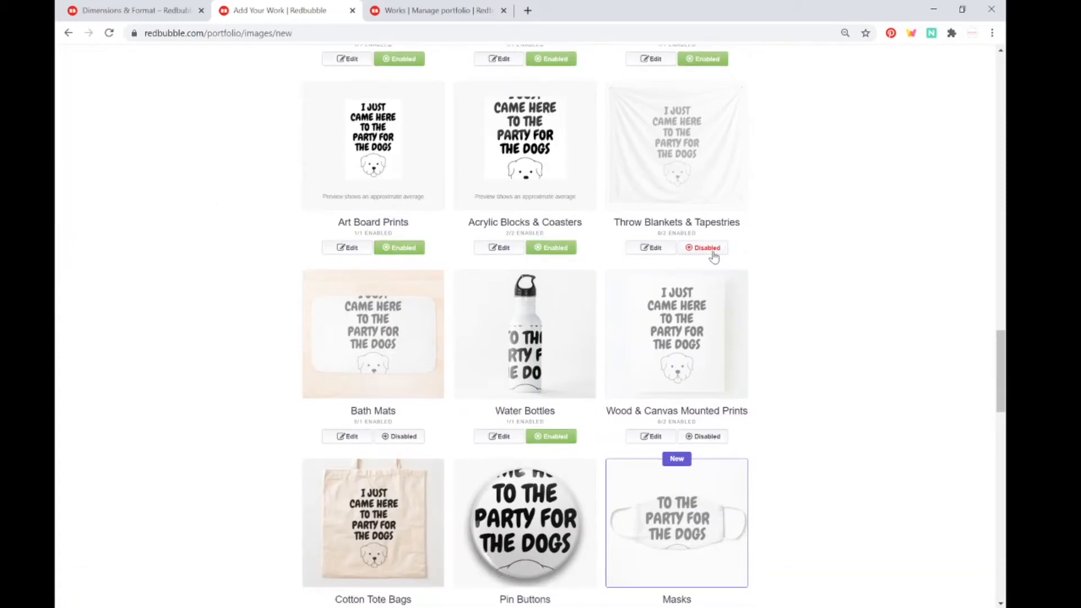
click(712, 252)
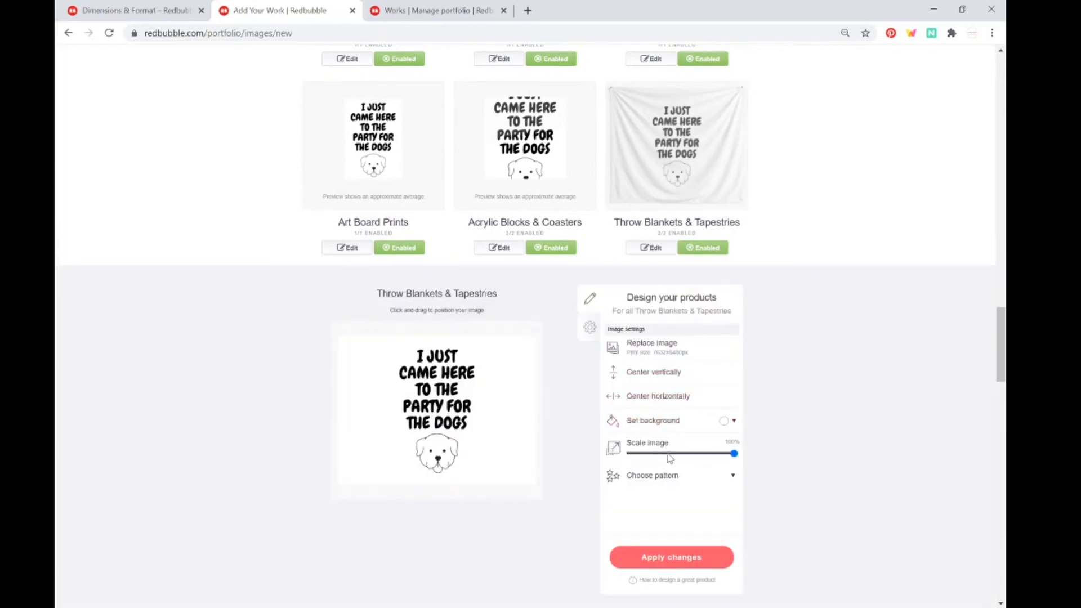
click(668, 454)
click(684, 476)
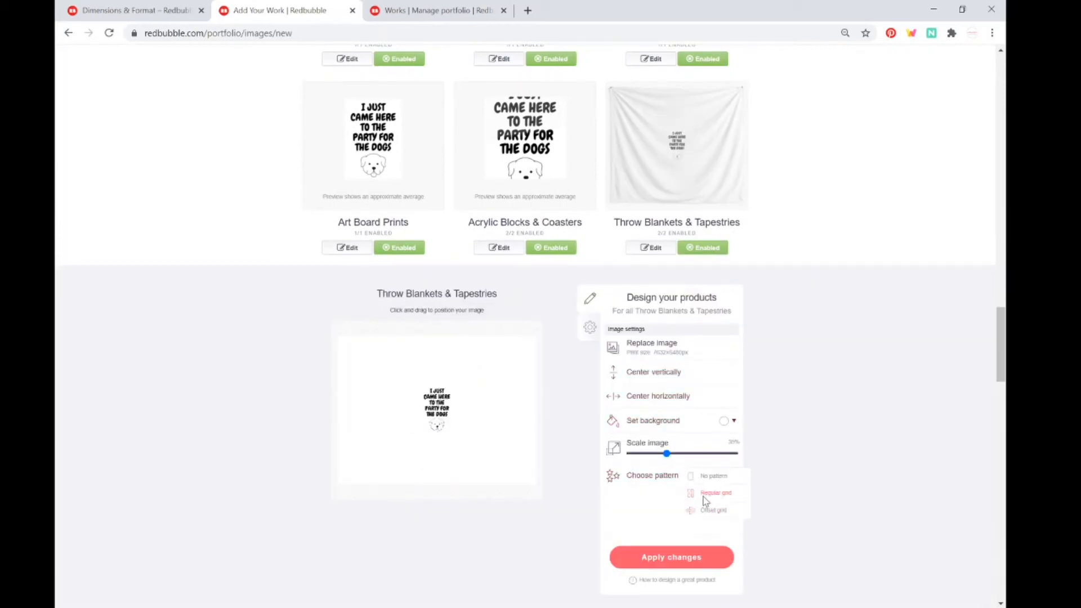
click(705, 497)
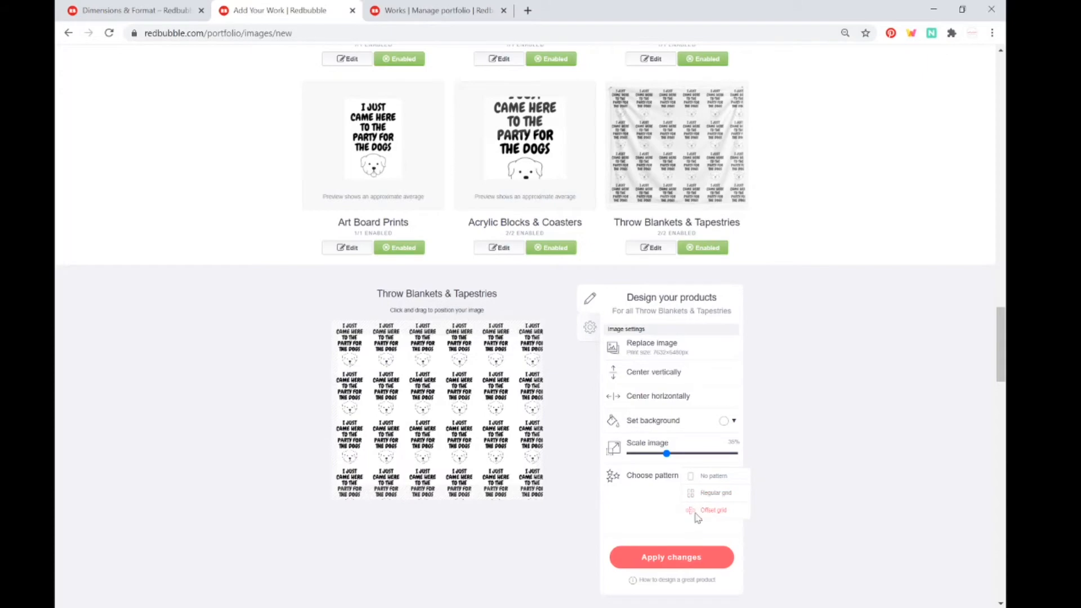
click(697, 512)
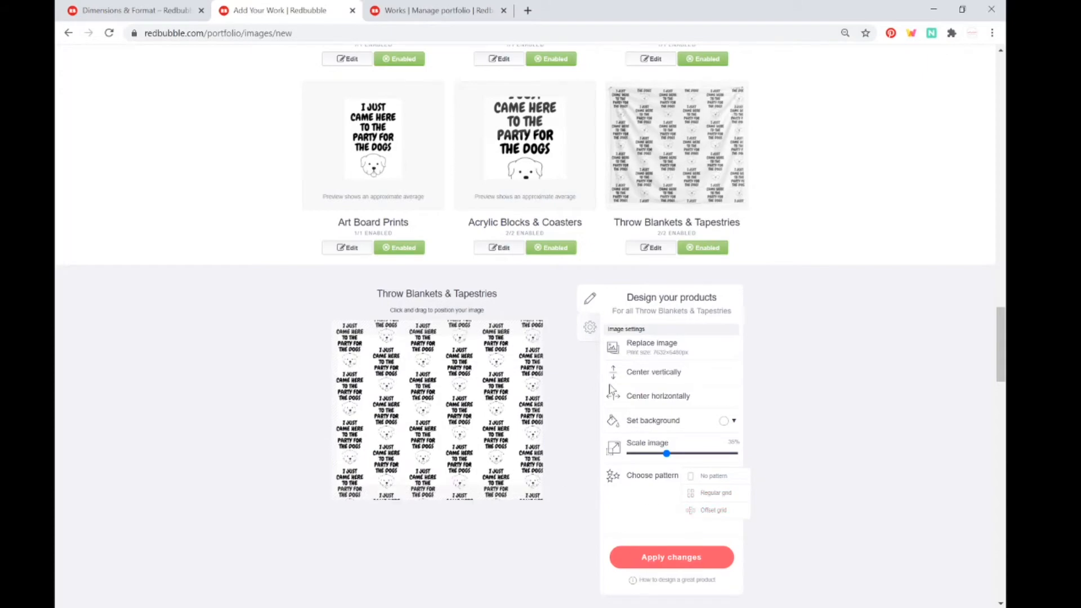
- Replace the Acrylic Blocks & Coasters image with another file of the dog design
click(499, 248)
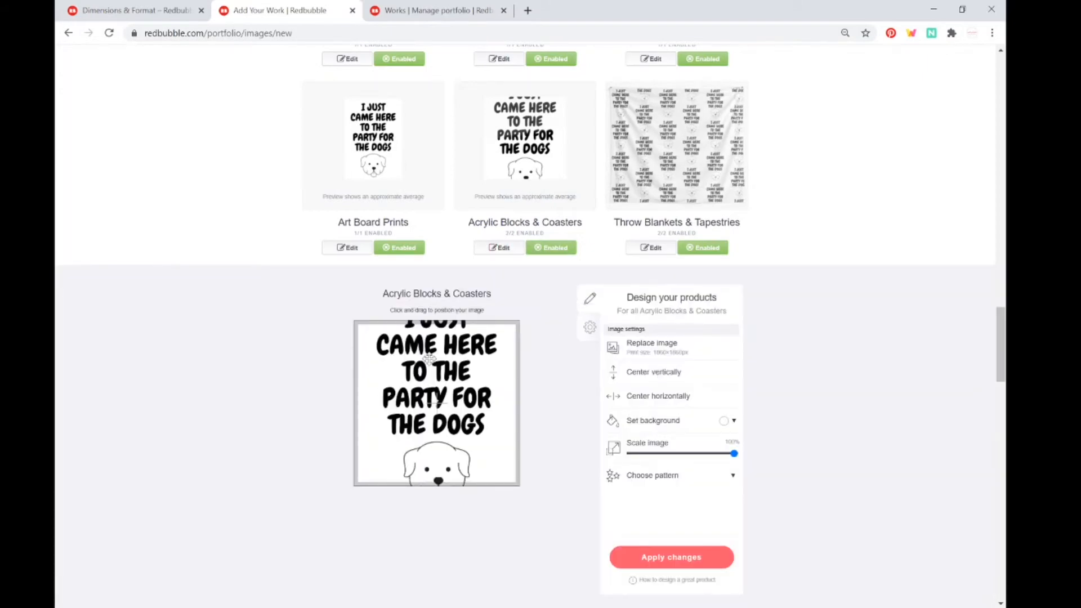
click(691, 356)
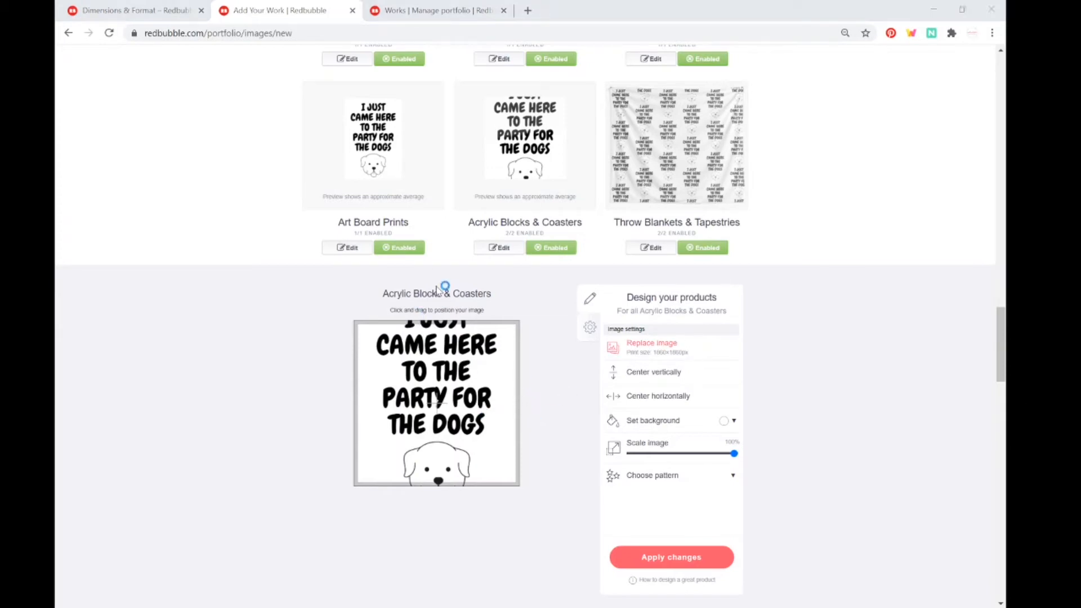
double_click(451, 270)
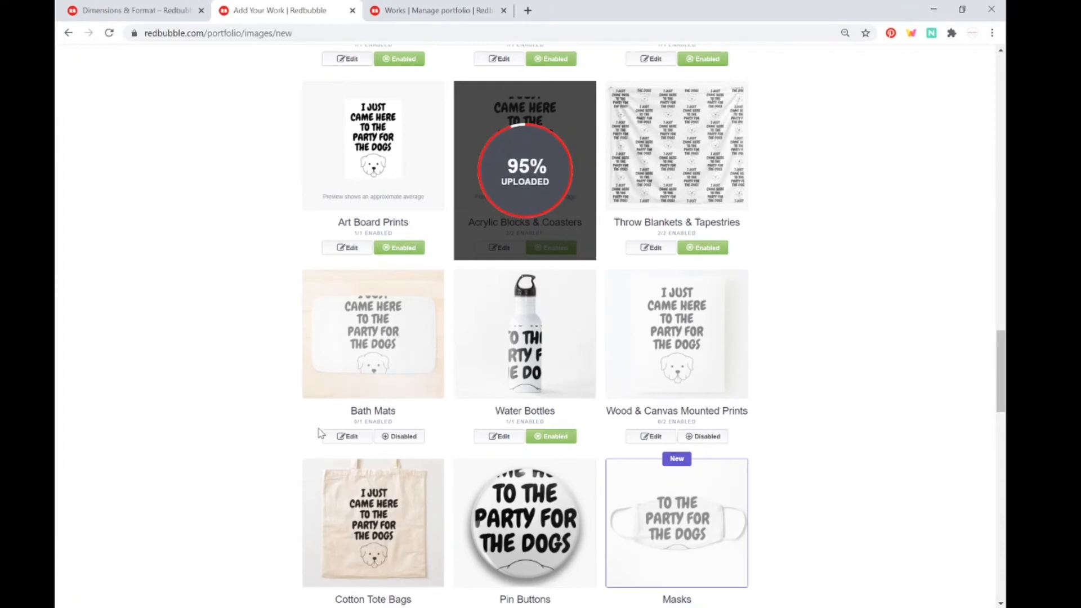
- Scale the Bath Mats design to 67%, apply the changes and enable the product
click(365, 361)
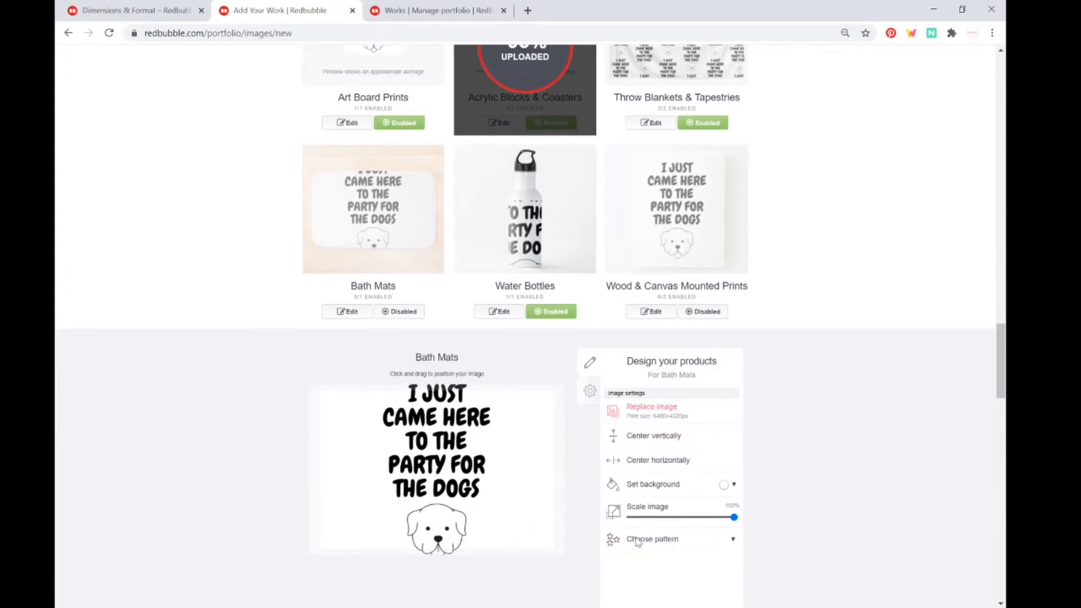
scroll(676, 524, down, 2)
click(698, 516)
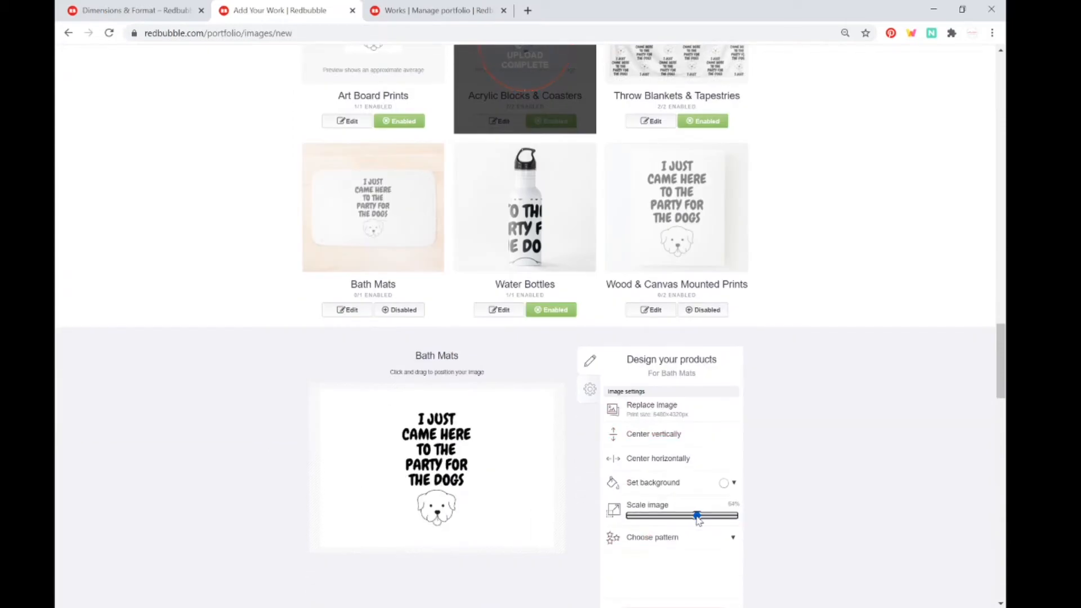
scroll(801, 378, down, 2)
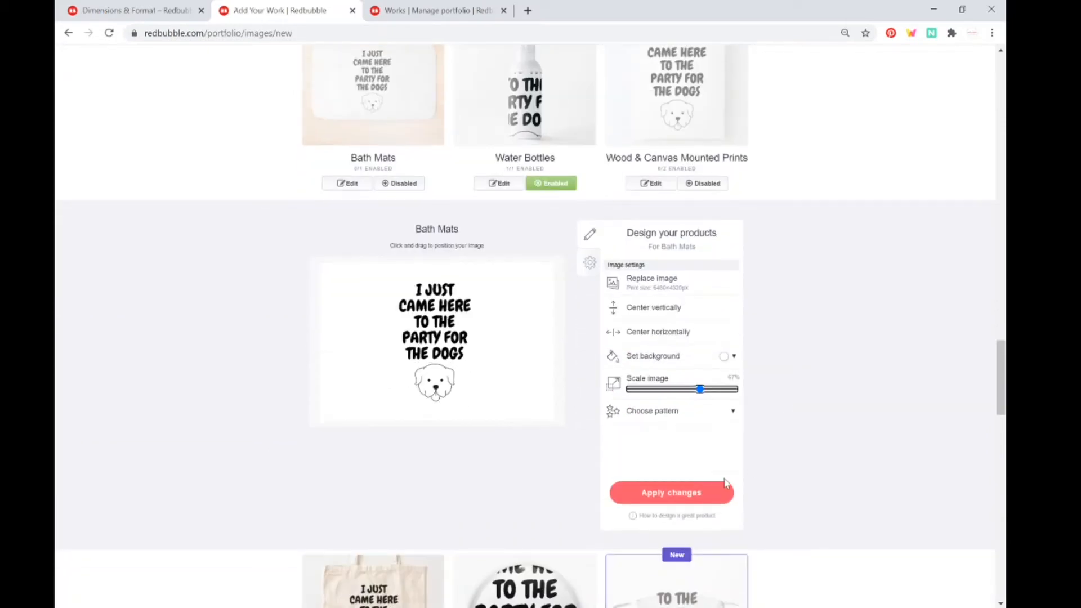
click(670, 492)
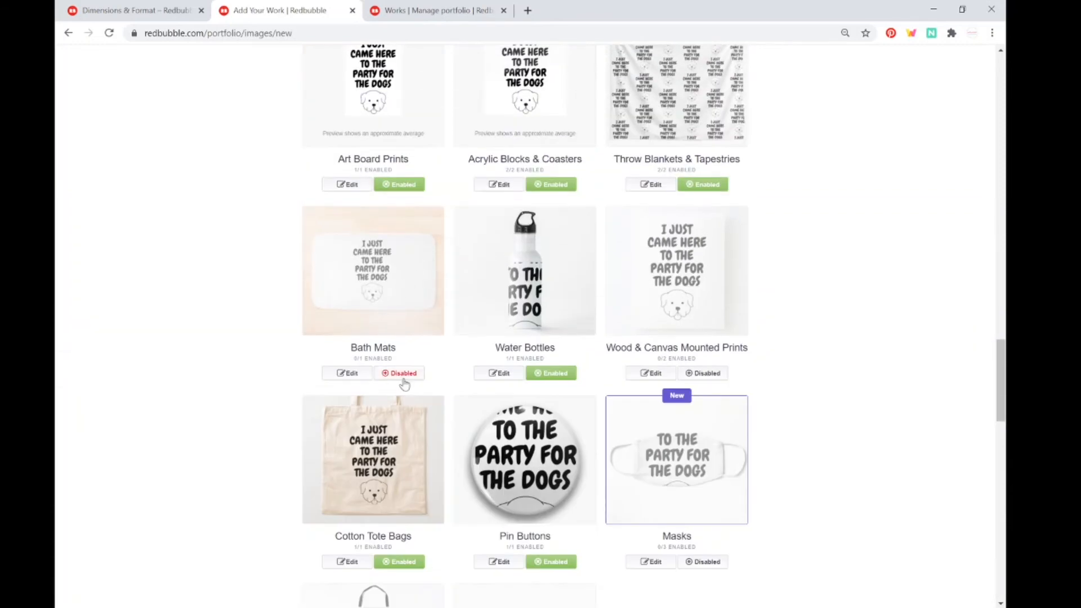
click(403, 377)
scroll(485, 370, up, 5)
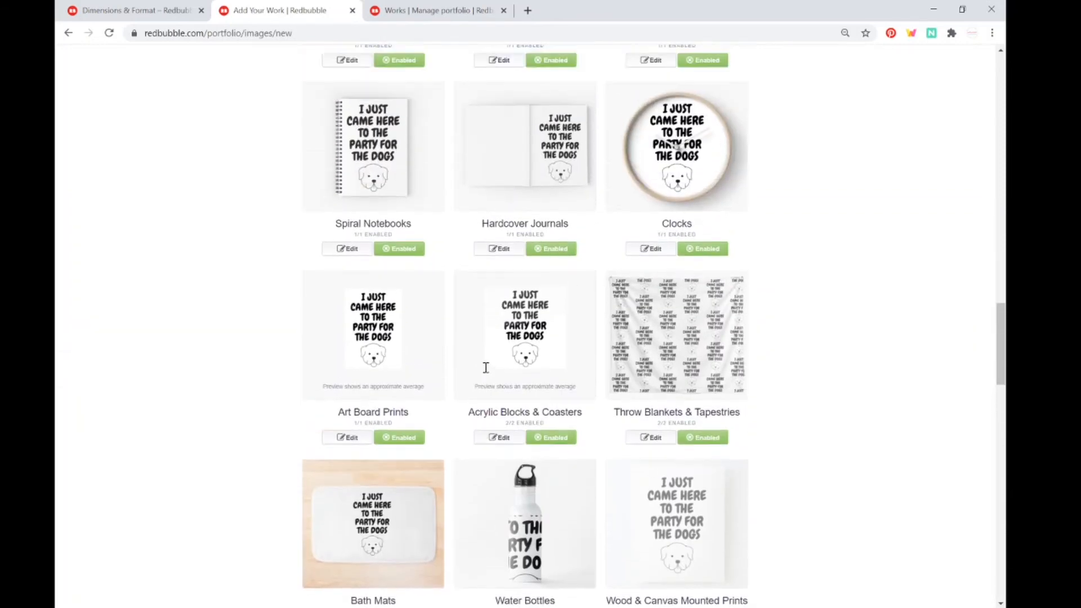
scroll(485, 367, up, 10)
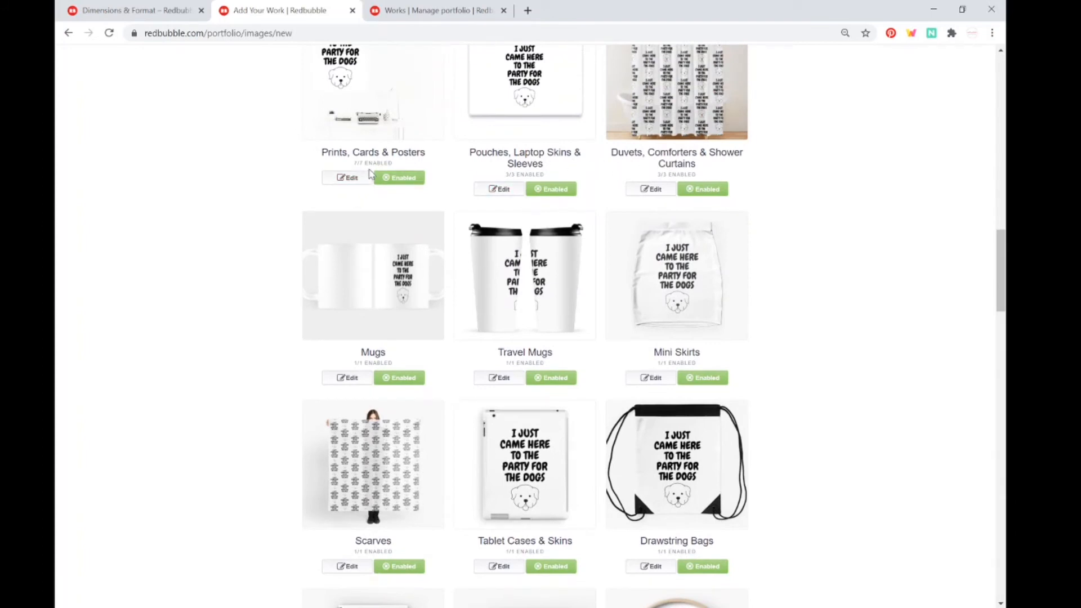
scroll(360, 171, up, 1)
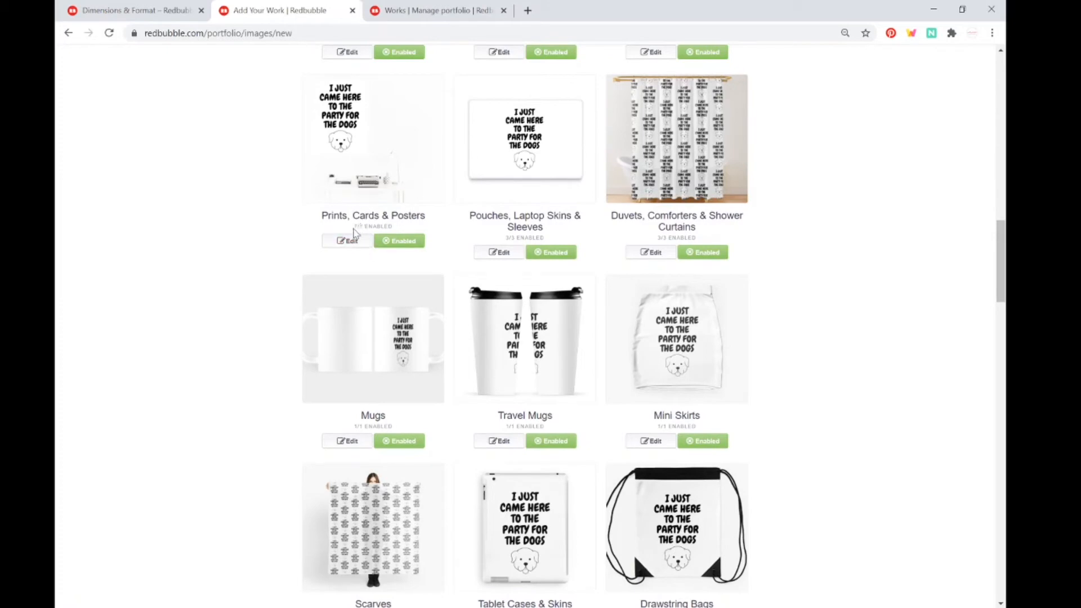
scroll(493, 321, down, 10)
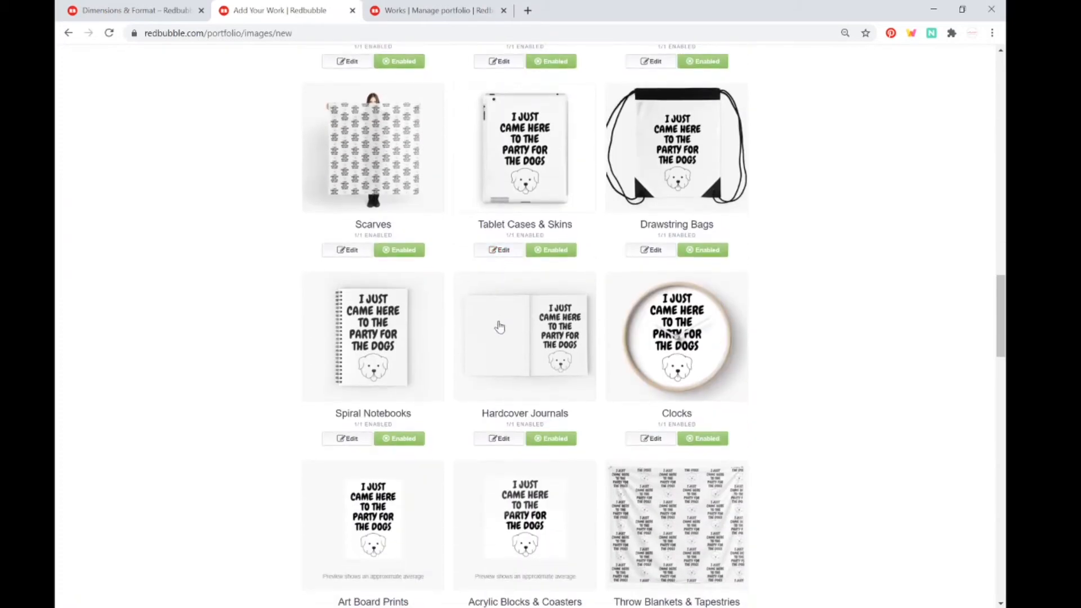
scroll(503, 304, down, 3)
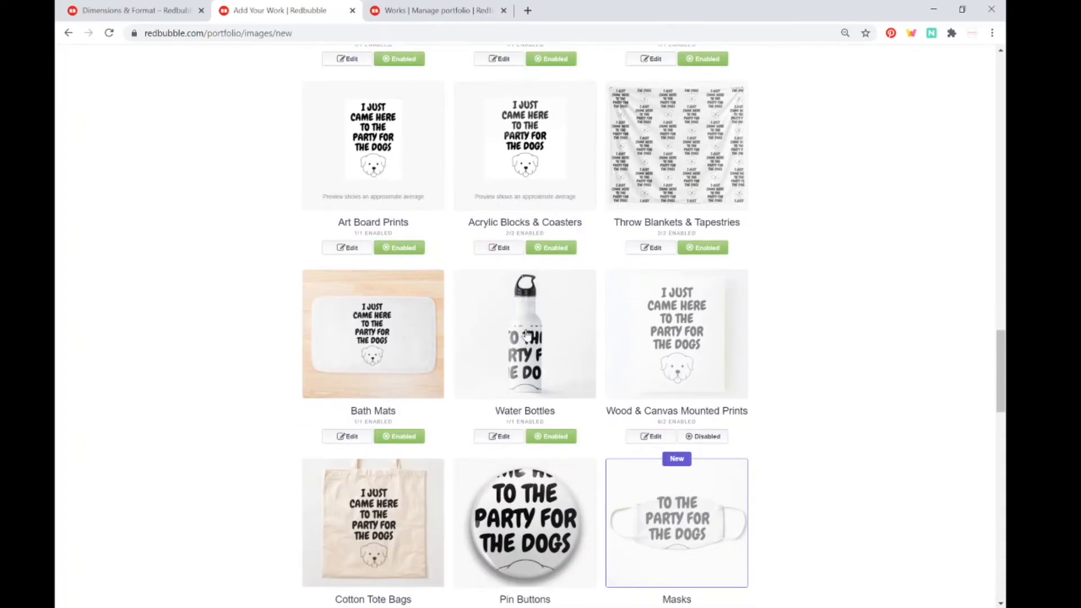
- Scale the Water Bottles design to 34% so the whole image fits on the bottle and apply the changes
click(541, 357)
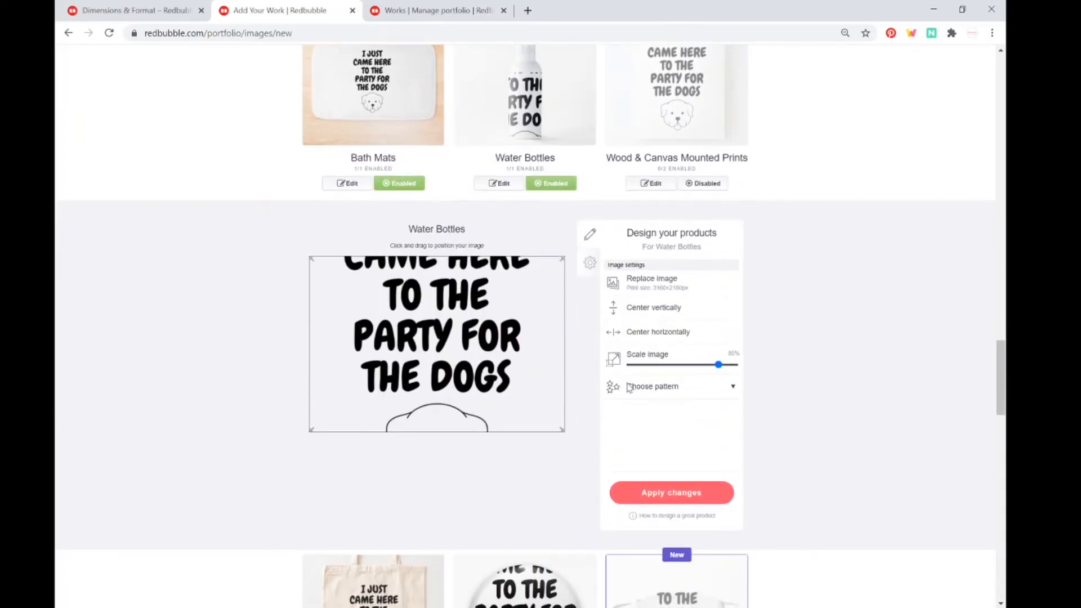
click(679, 365)
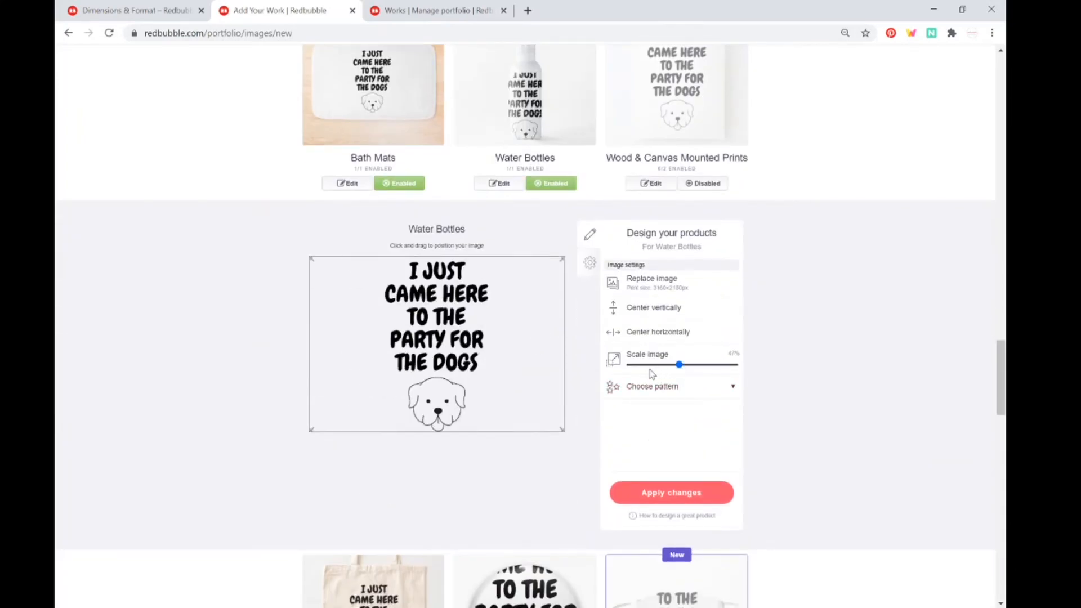
click(654, 367)
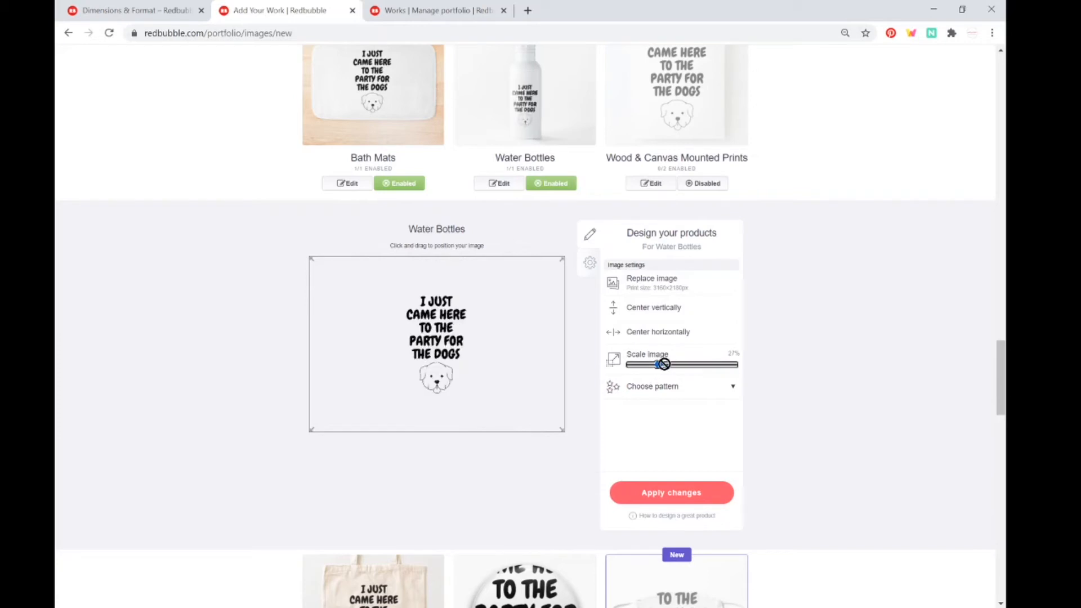
key(Left)
key(Left)
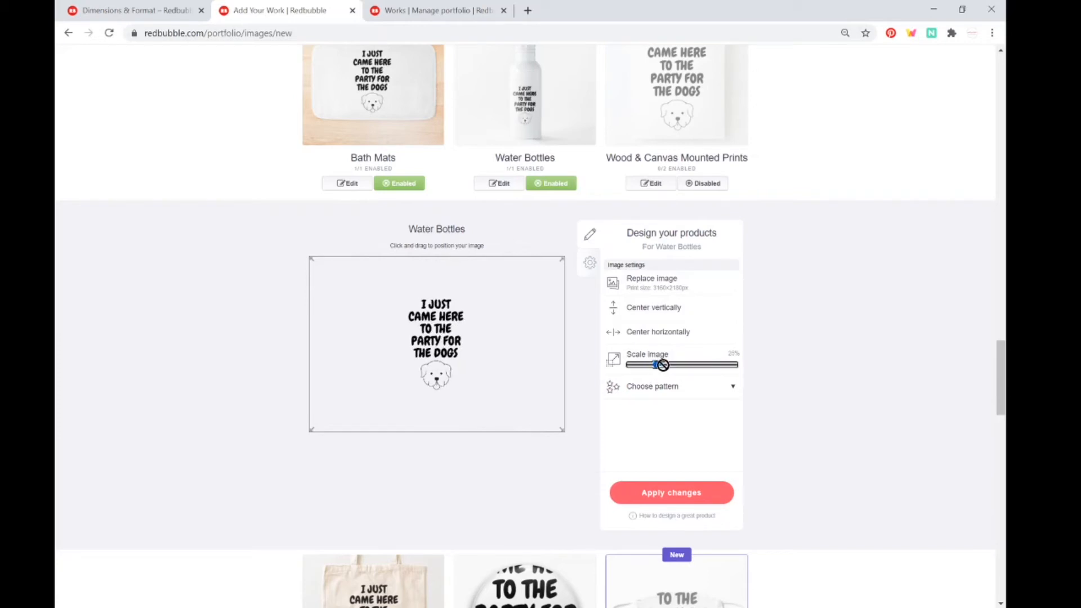
key(Left)
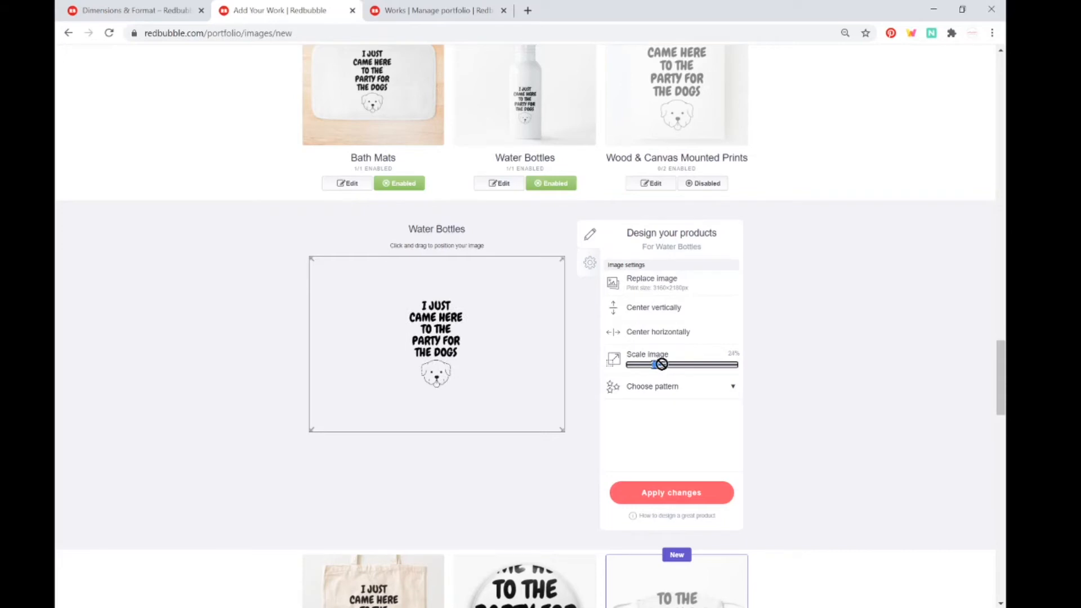
click(666, 364)
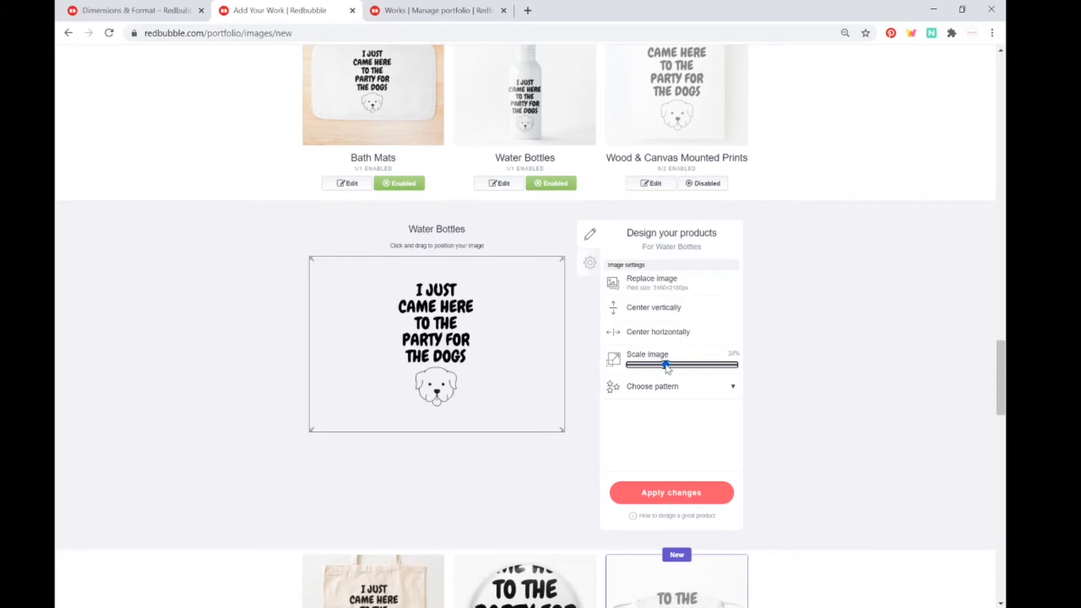
click(679, 494)
- Enable Wood & Canvas Mounted Prints and apply the design at 100% scale
click(704, 184)
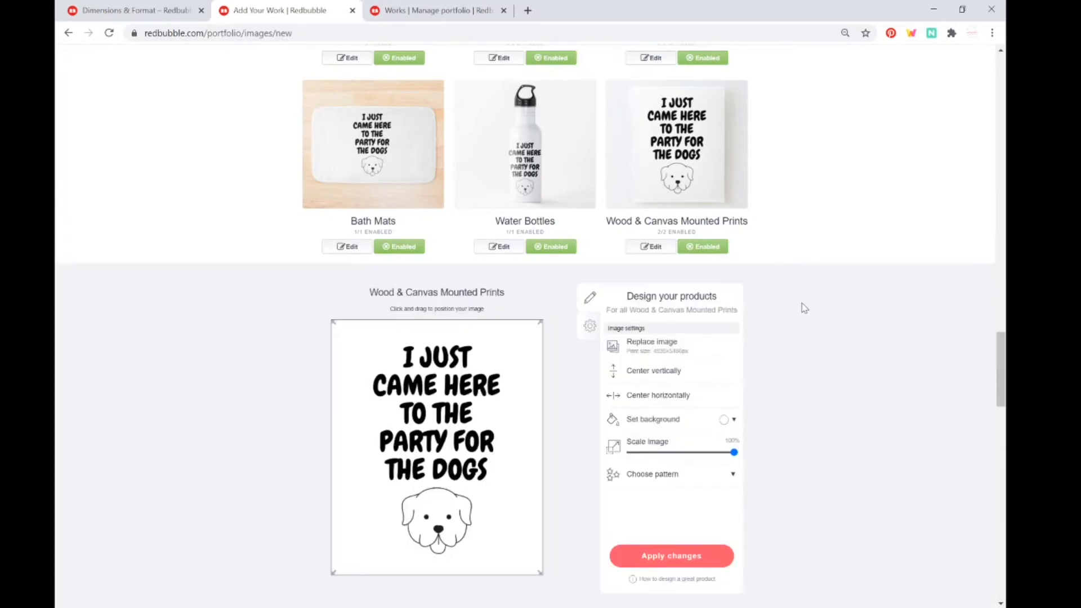
scroll(691, 550, down, 1)
click(659, 501)
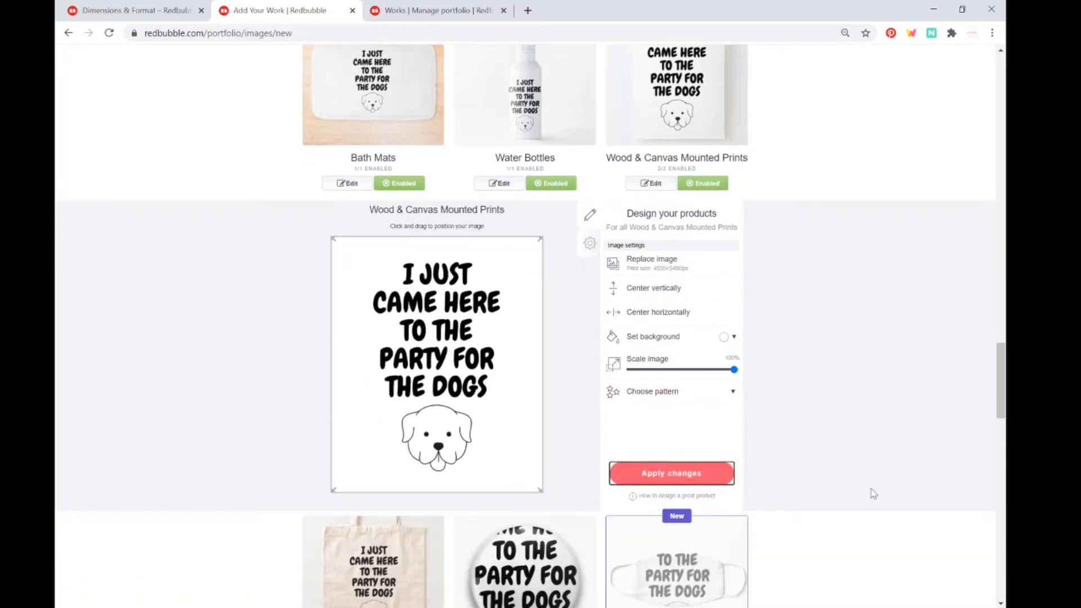
- Enable Masks, scale the design to 24%, move it slightly down and apply the changes
scroll(844, 475, down, 1)
click(701, 308)
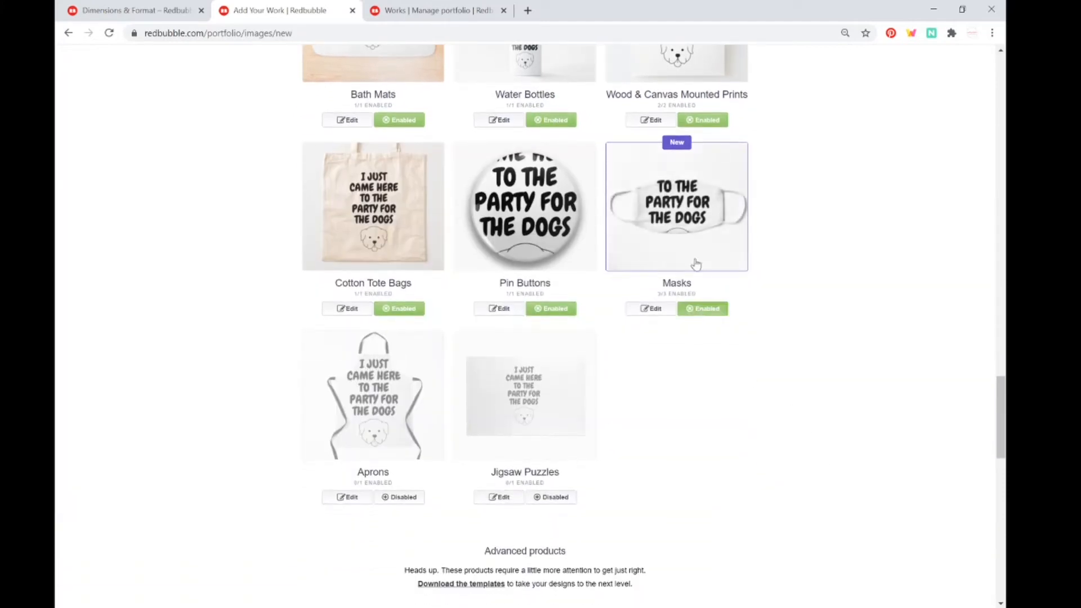
click(664, 514)
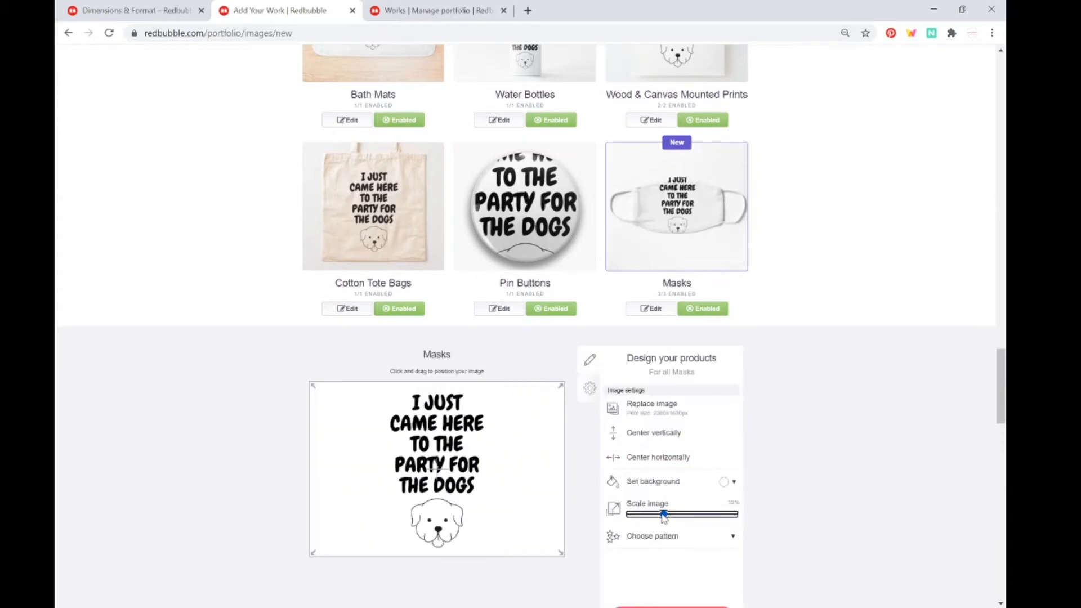
drag(663, 514, 656, 514)
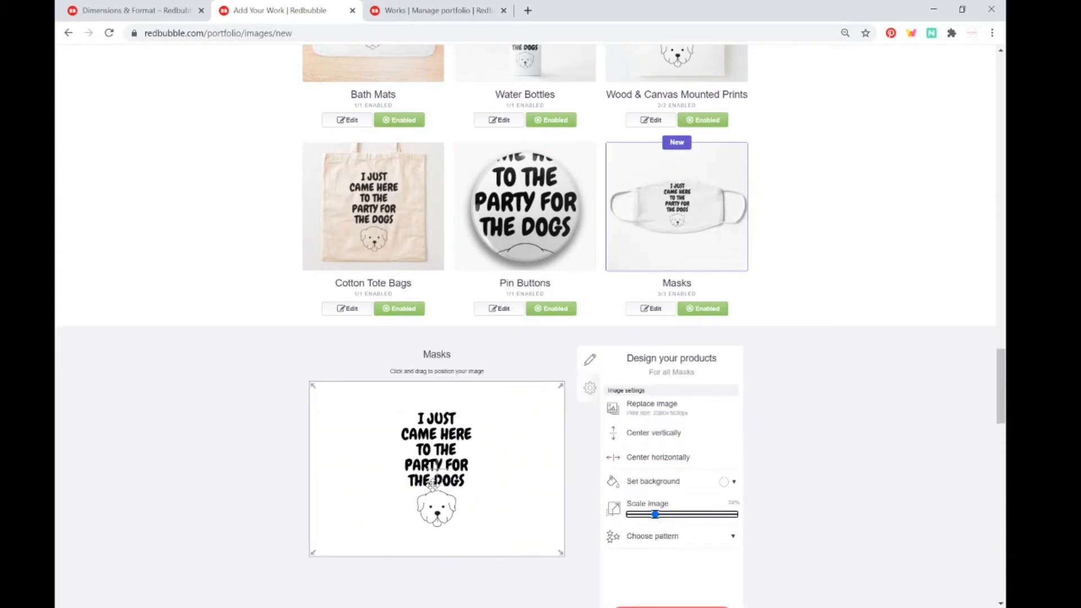
drag(444, 453, 447, 459)
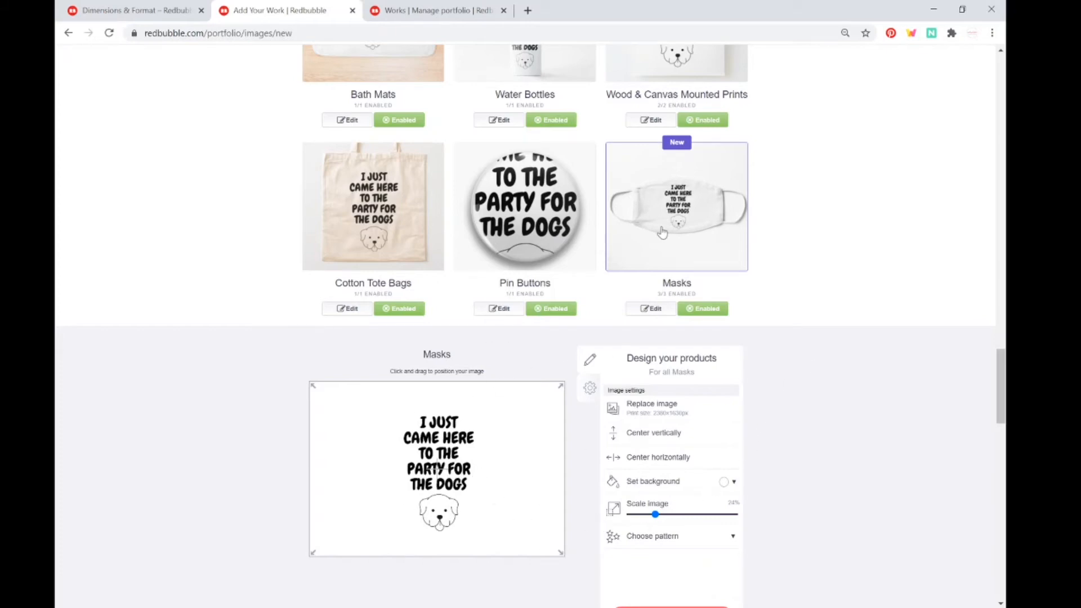
scroll(770, 451, down, 2)
click(639, 492)
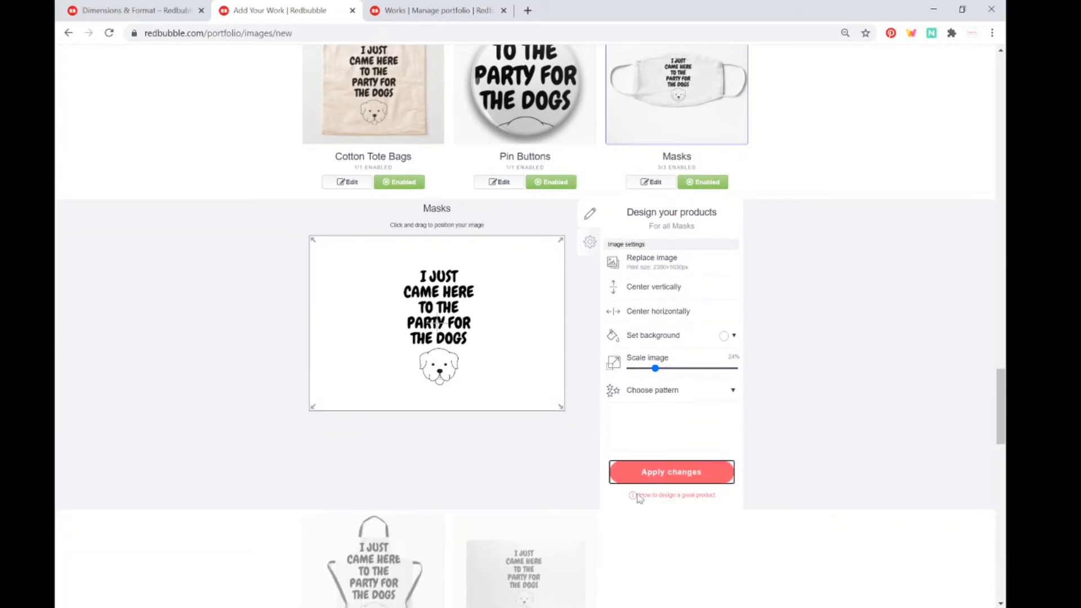
- Scale the Pin Buttons design to 11% so it fits within the round button and apply the changes
click(552, 256)
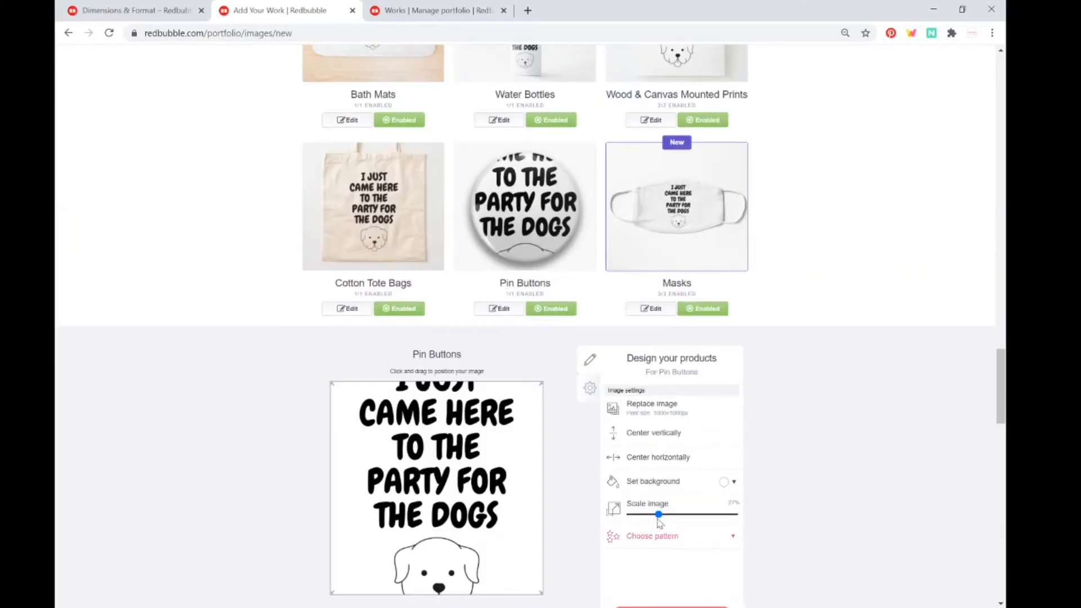
drag(658, 513, 645, 516)
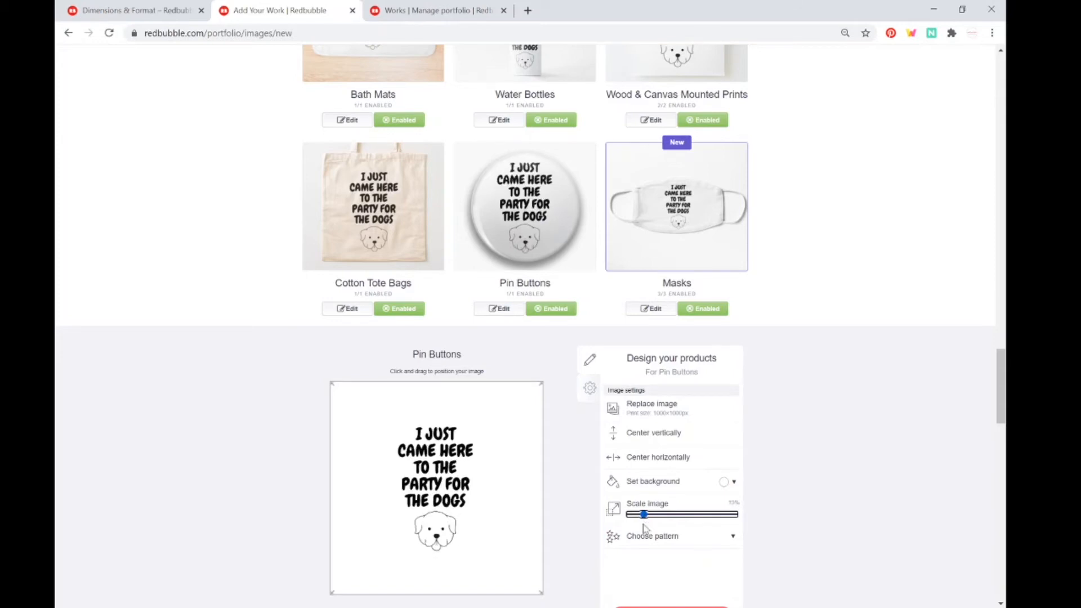
scroll(644, 528, down, 1)
click(681, 556)
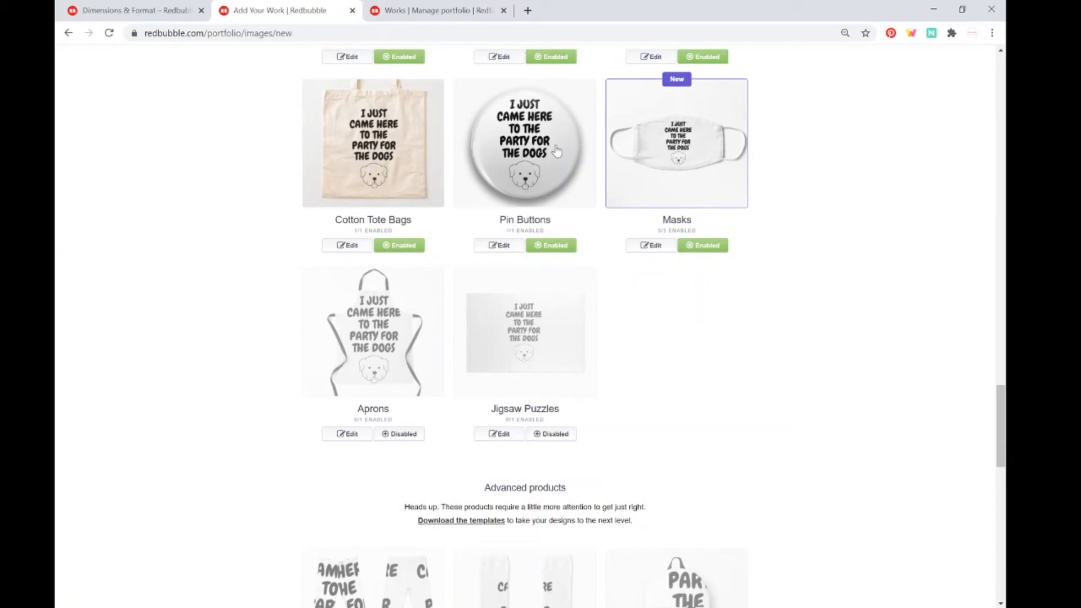
- Enable the Aprons and Jigsaw Puzzles products
click(413, 434)
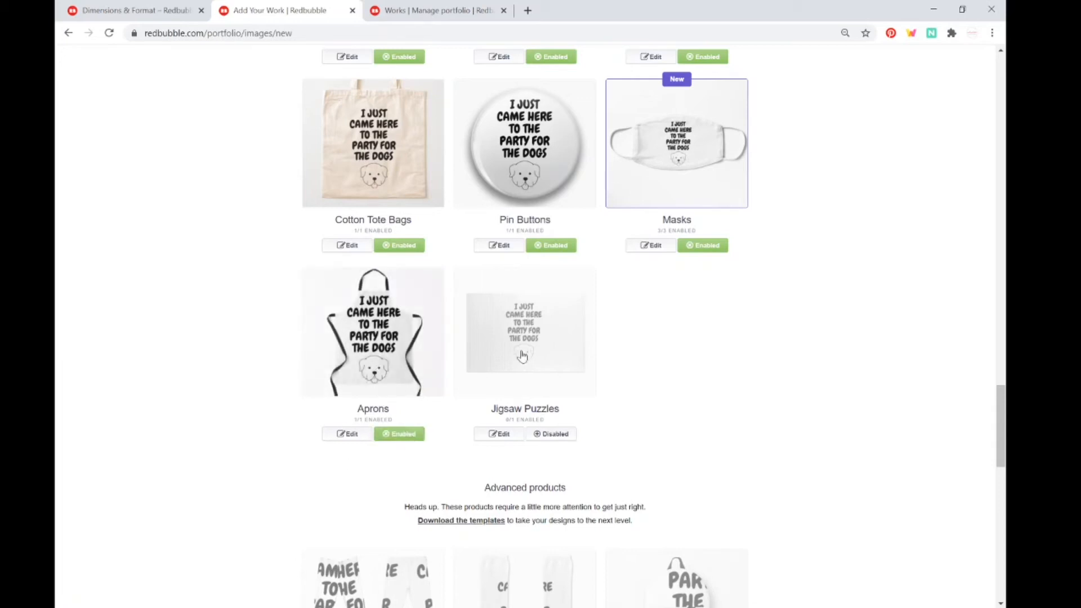
click(563, 439)
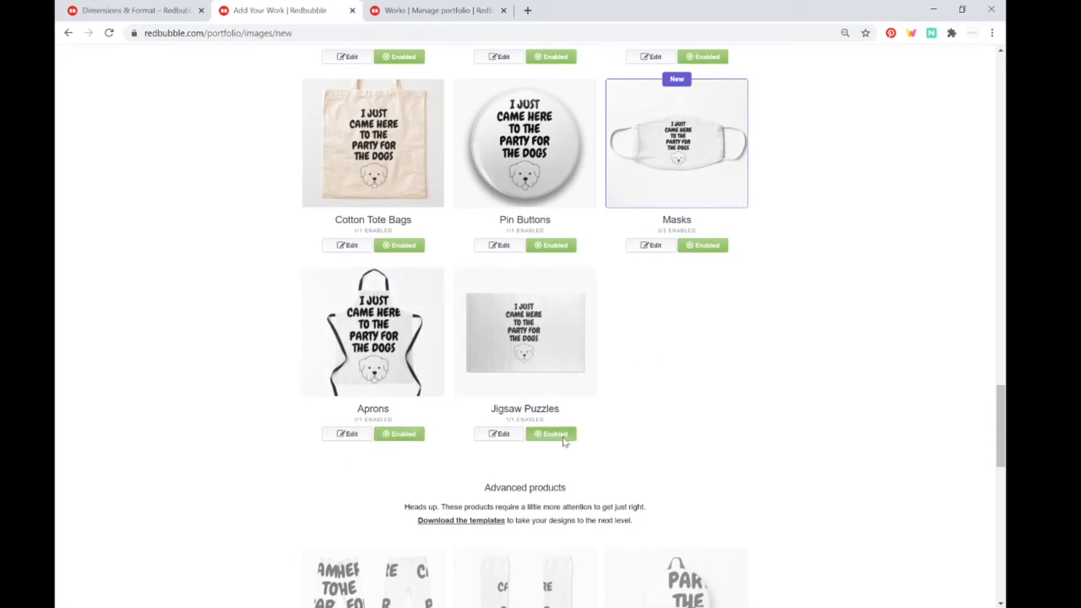
- Scale the Jigsaw Puzzles design to 30%, repeat it in an offset grid pattern and apply the changes
scroll(638, 425, down, 1)
click(536, 293)
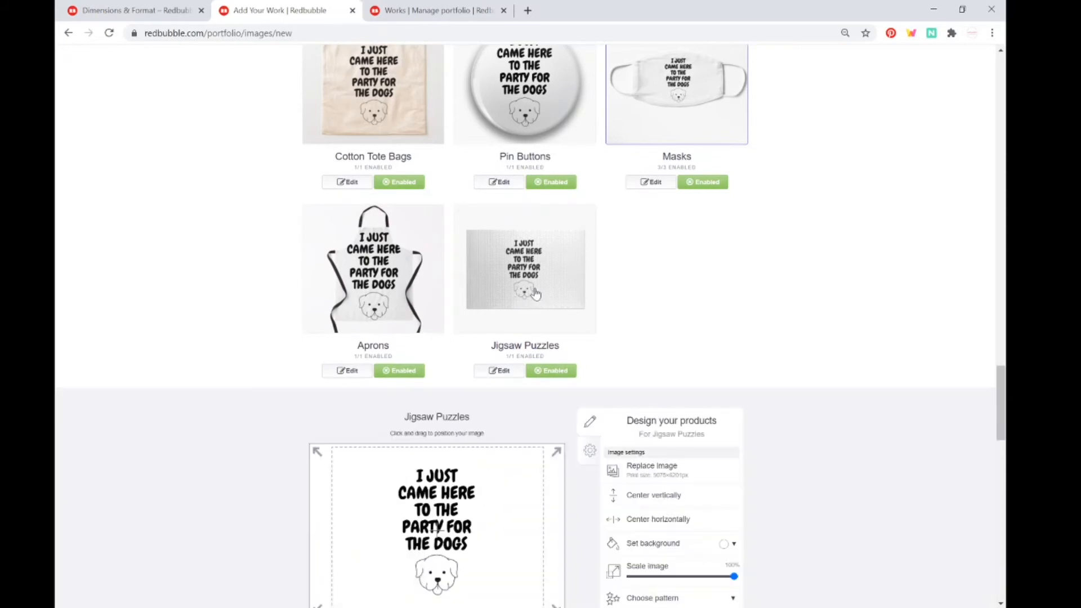
scroll(396, 334, down, 2)
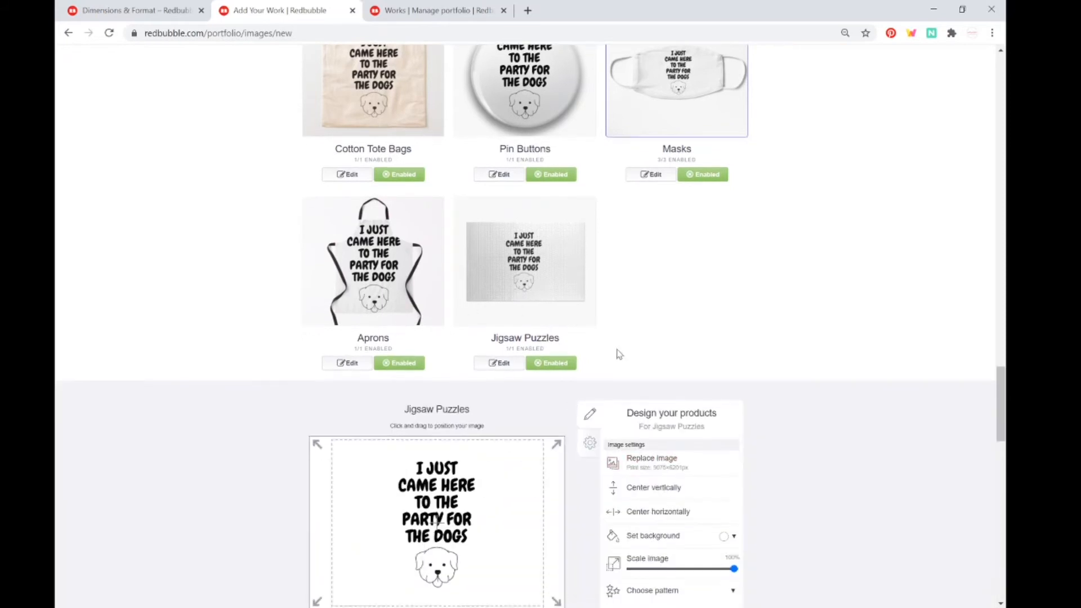
click(662, 450)
click(666, 469)
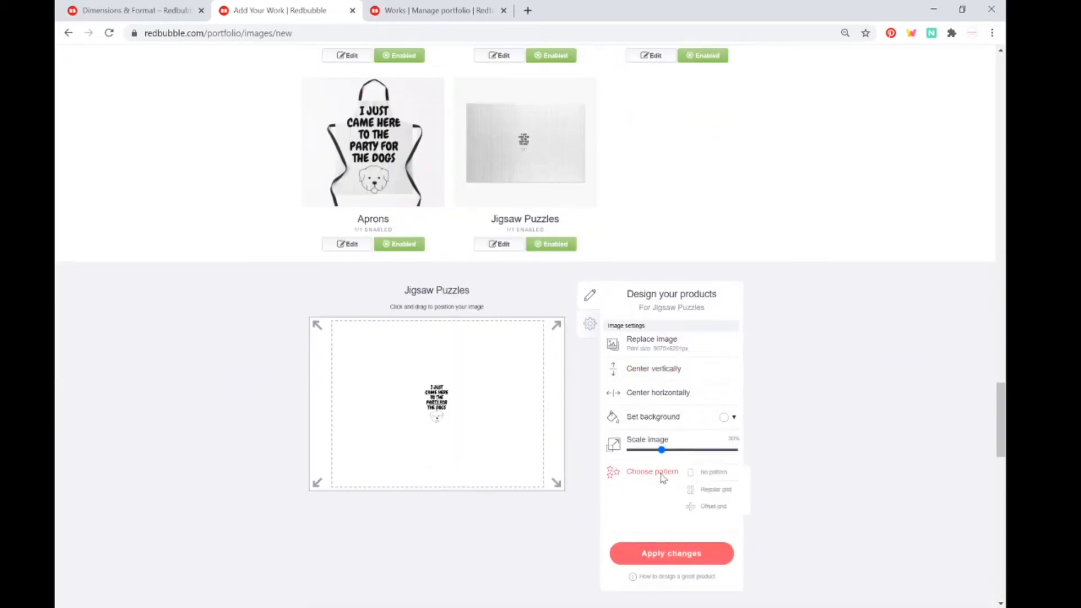
click(717, 505)
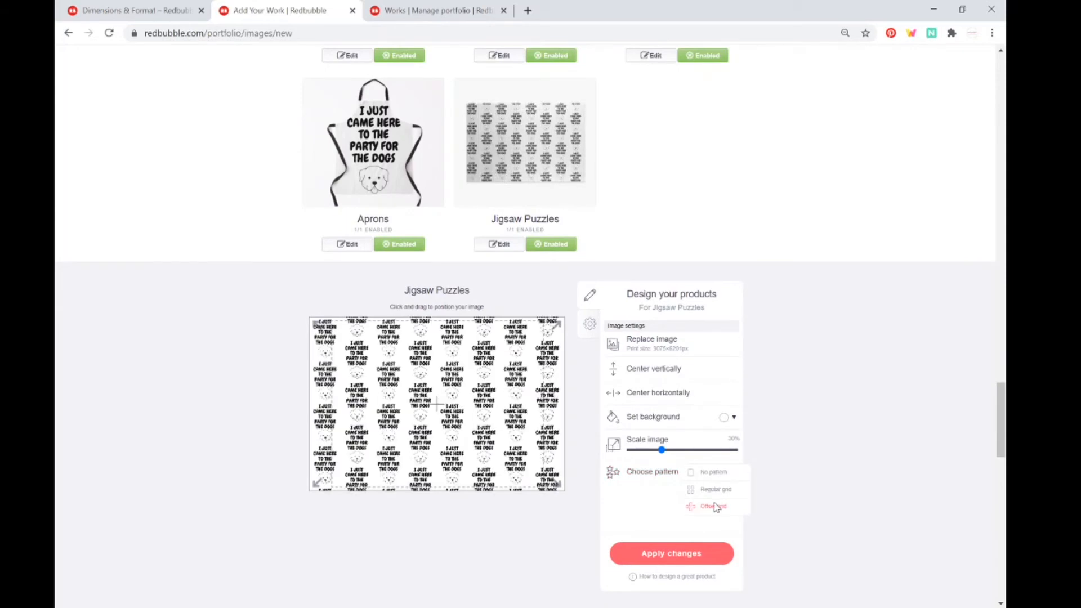
click(647, 553)
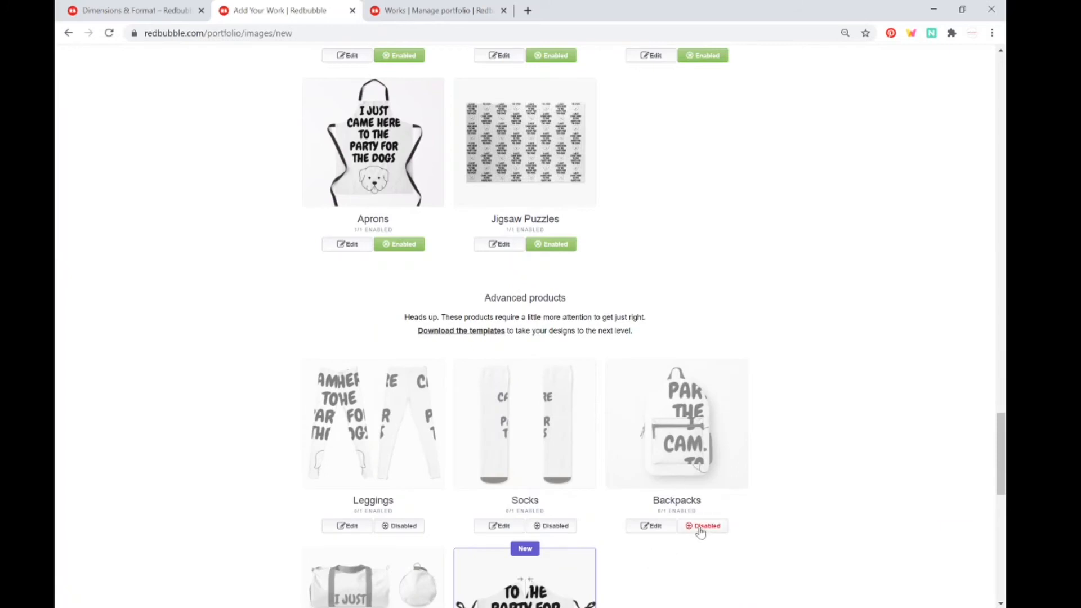
- Enable Backpacks, scale the design to 17%, place it on the front panel above the pocket and apply the changes
click(700, 526)
scroll(685, 410, down, 3)
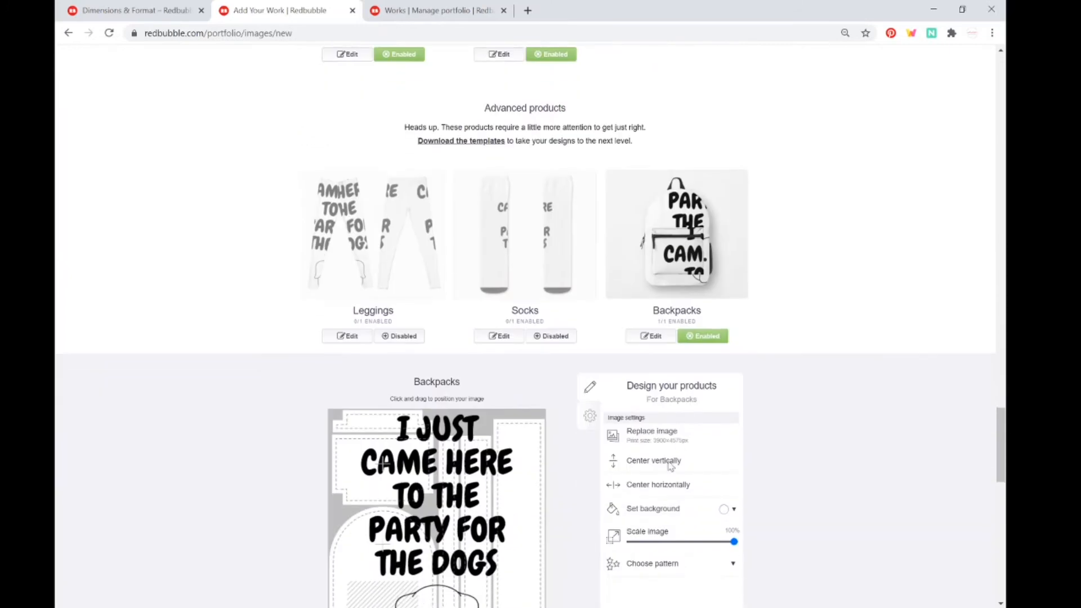
drag(687, 542, 675, 541)
drag(447, 542, 385, 550)
click(655, 542)
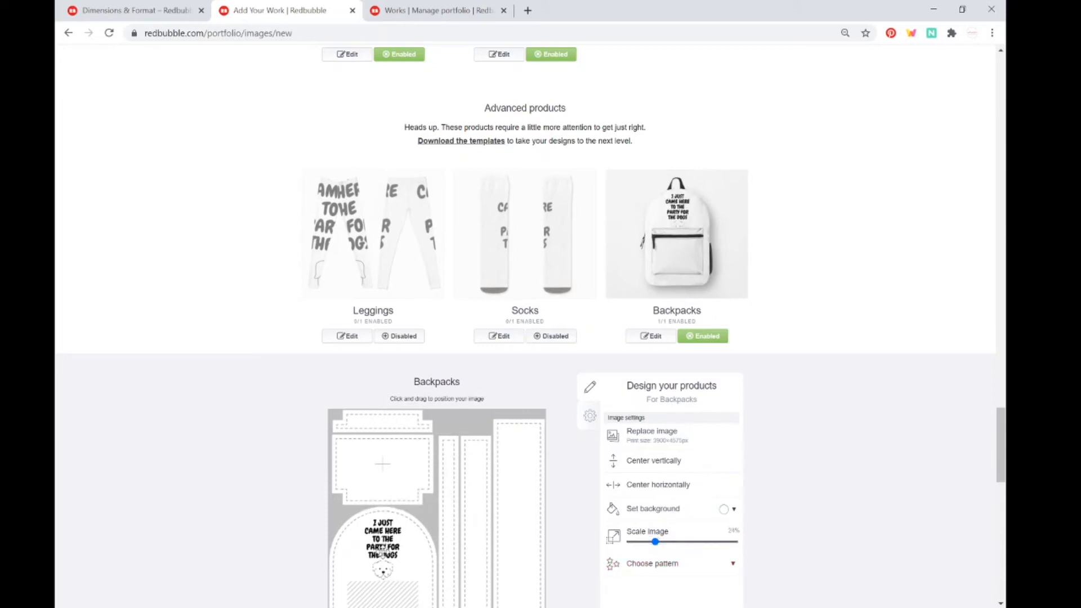
drag(382, 550, 381, 548)
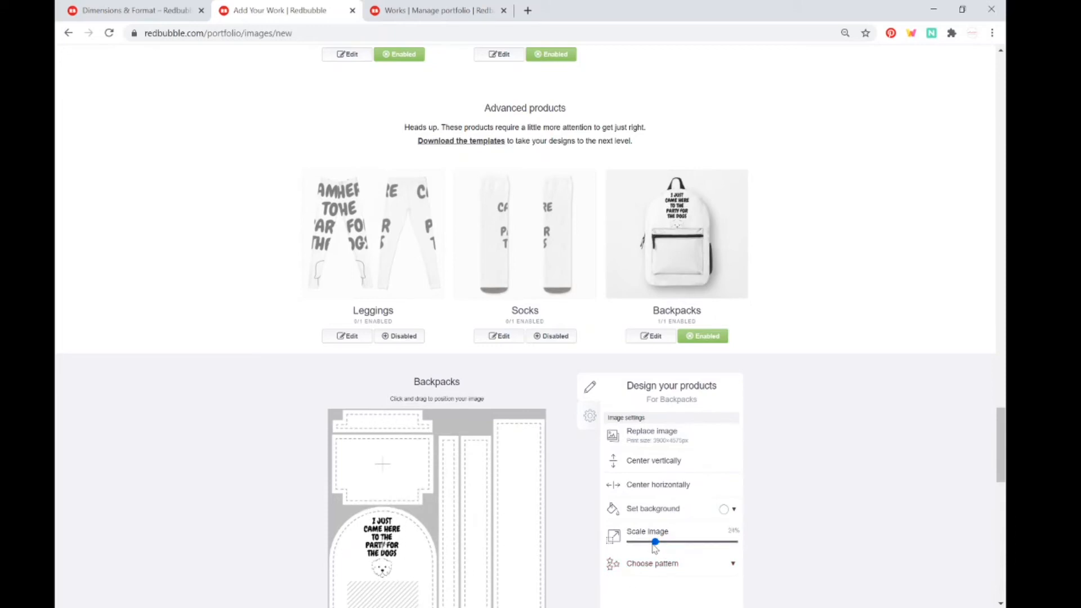
drag(653, 543, 647, 543)
scroll(428, 535, down, 1)
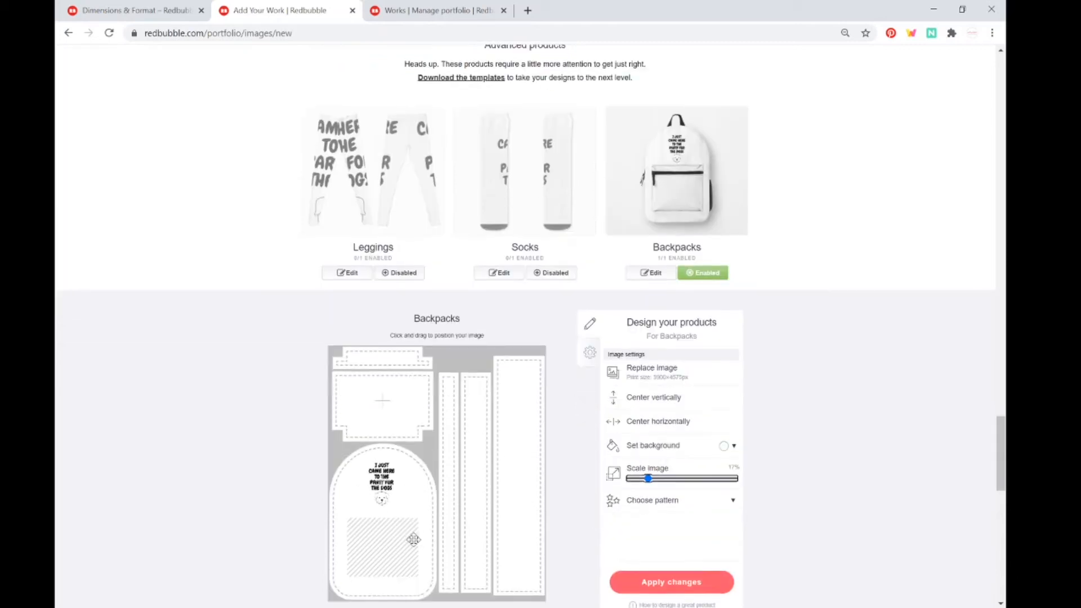
drag(389, 494, 385, 487)
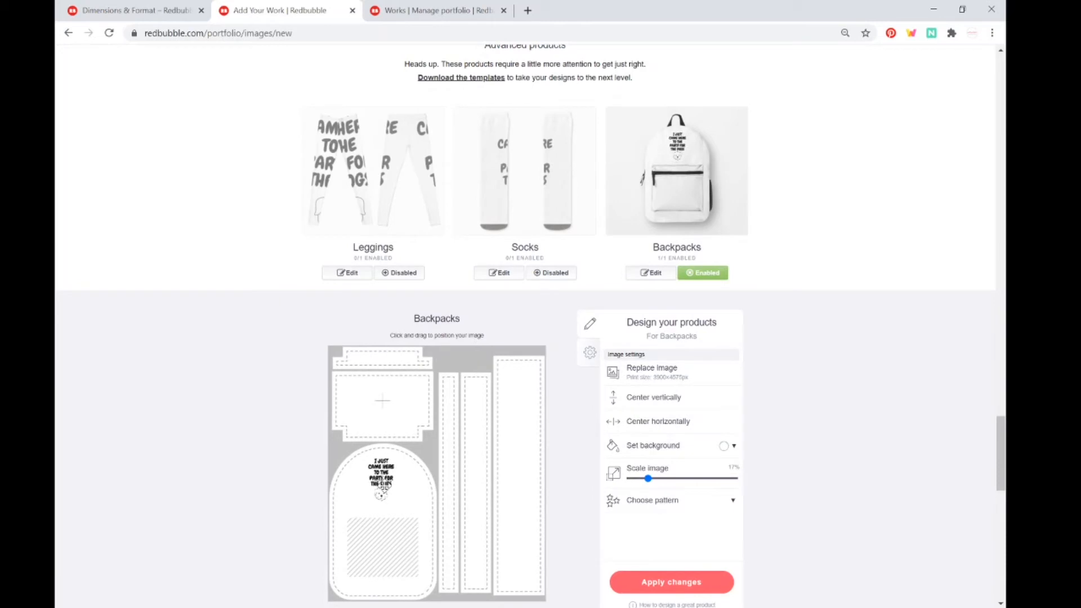
click(621, 571)
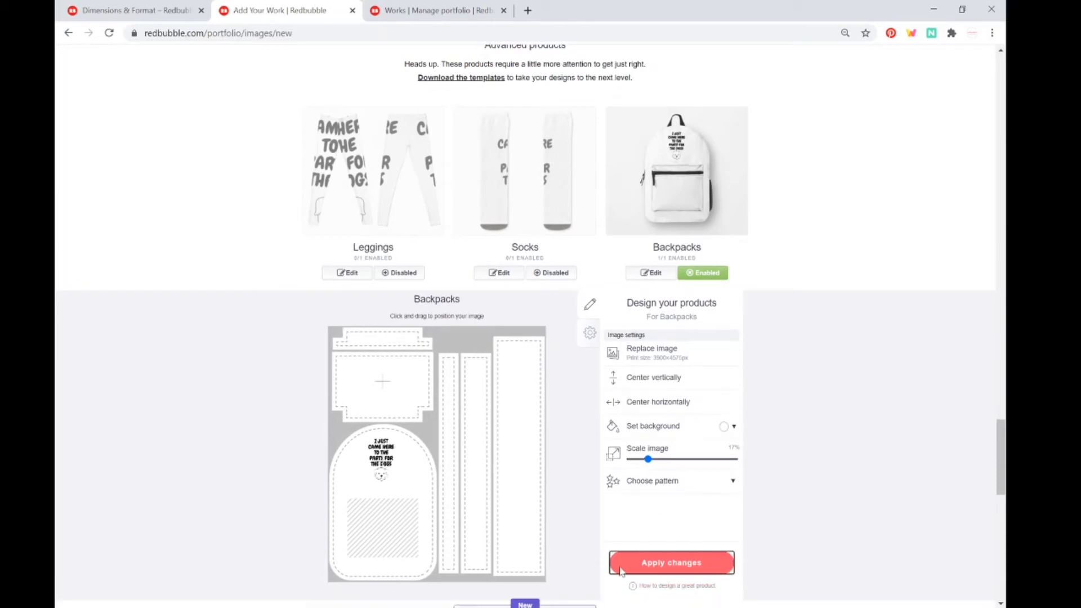
- Enable Socks, repeat the design in an offset grid pattern at 21% scale and apply the changes
click(557, 273)
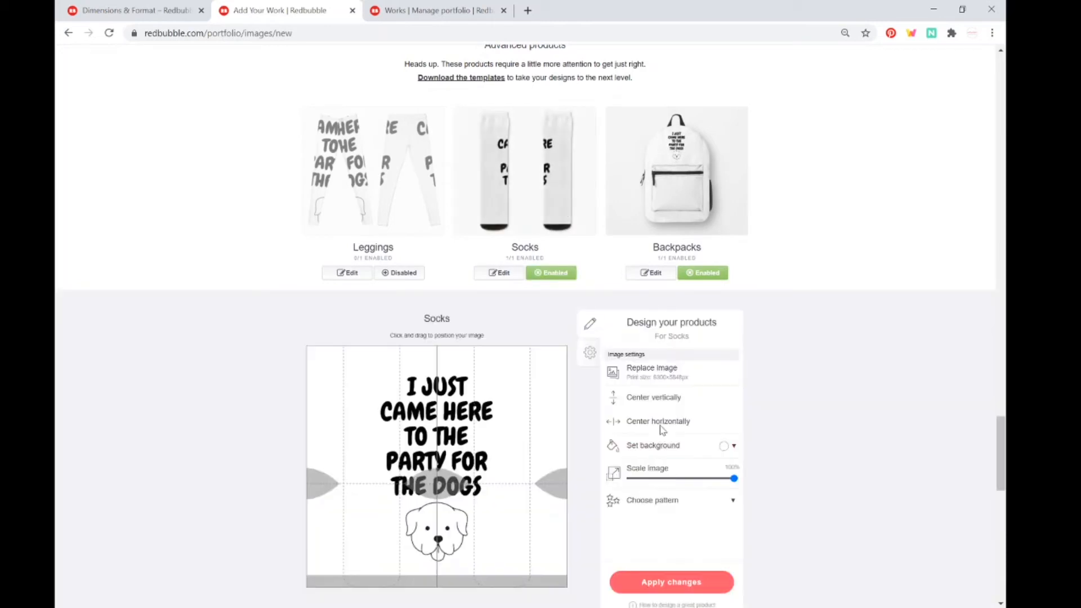
click(684, 508)
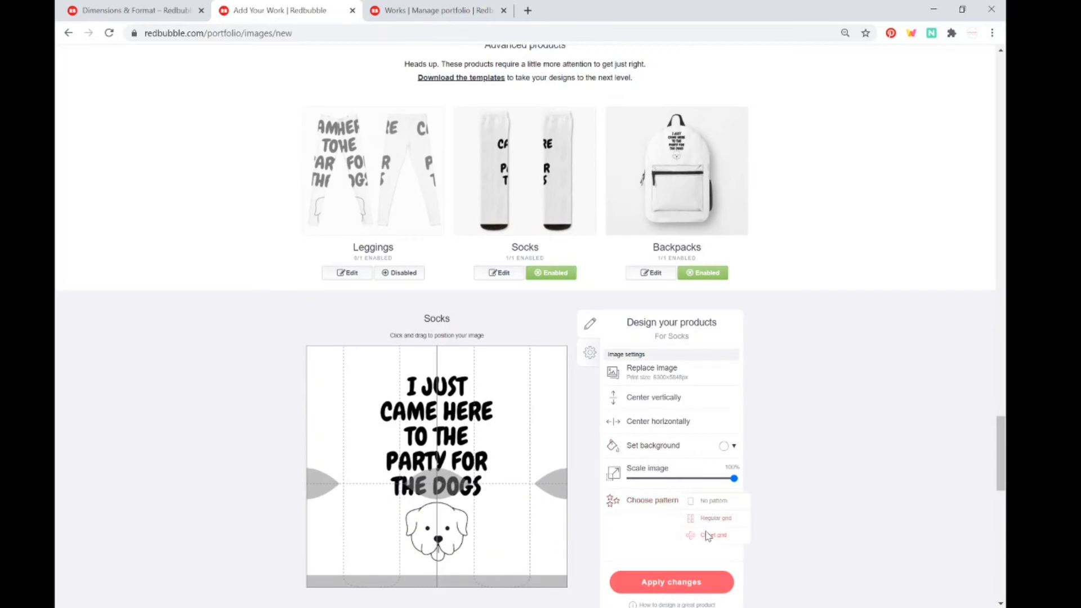
click(708, 536)
click(642, 478)
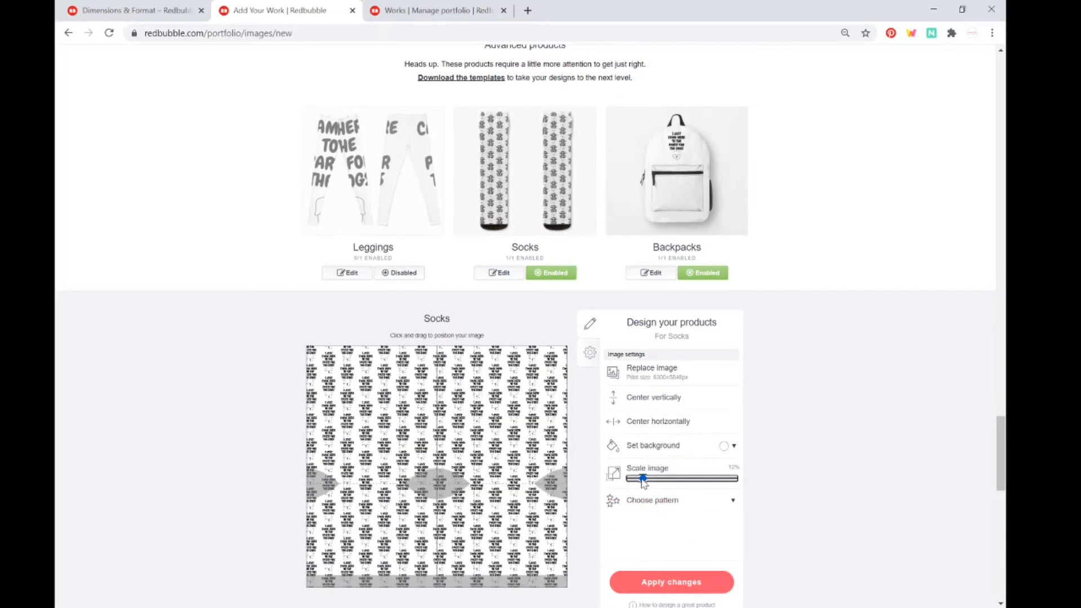
drag(643, 483, 653, 485)
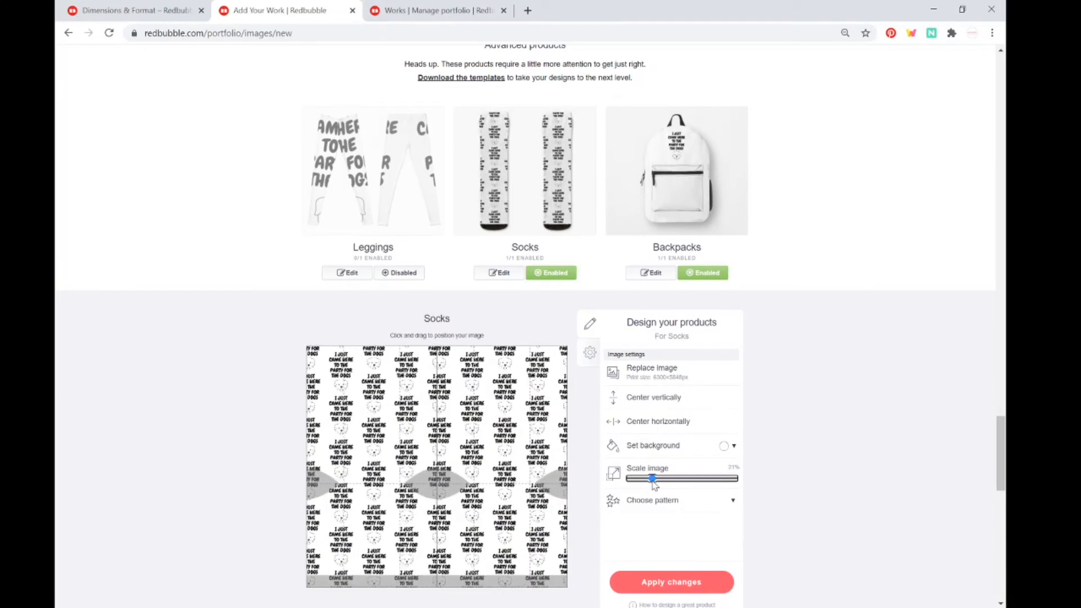
click(672, 582)
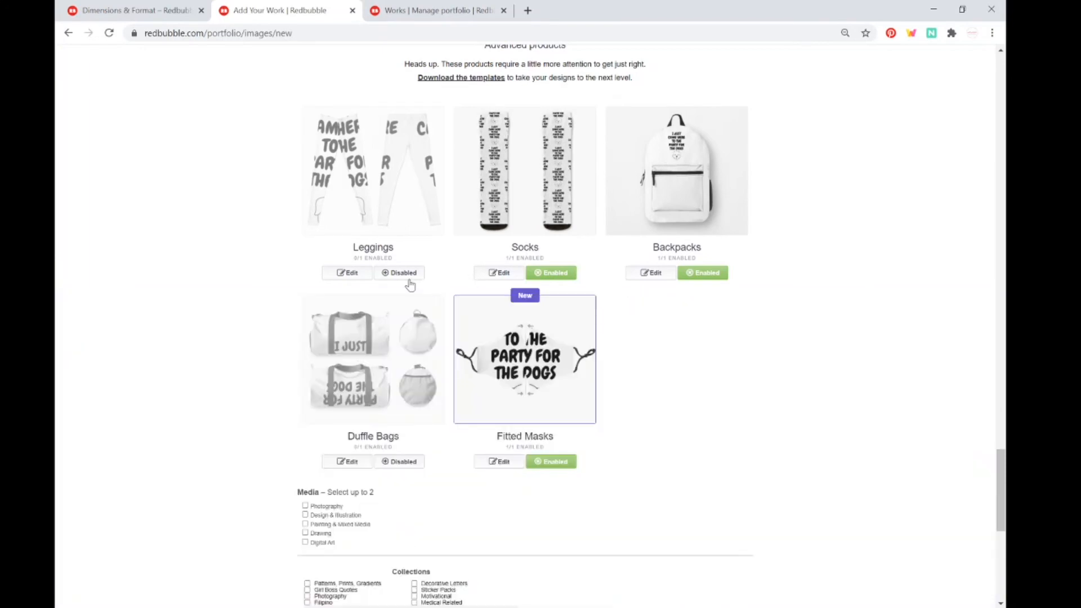
- Enable Leggings, repeat the design in an offset grid pattern at 14% scale and apply the changes
click(409, 277)
click(382, 210)
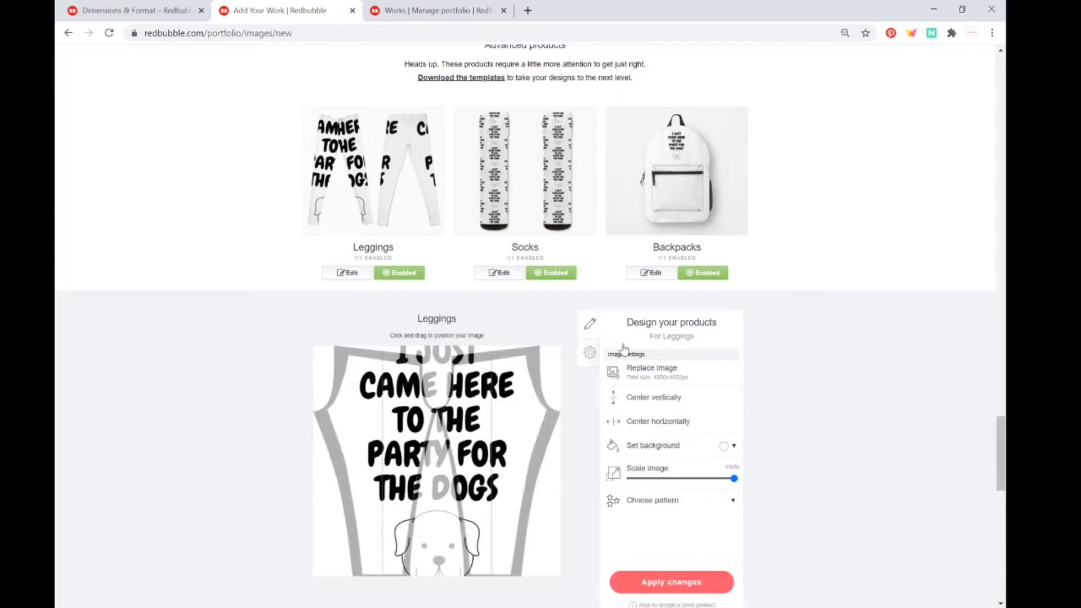
click(647, 480)
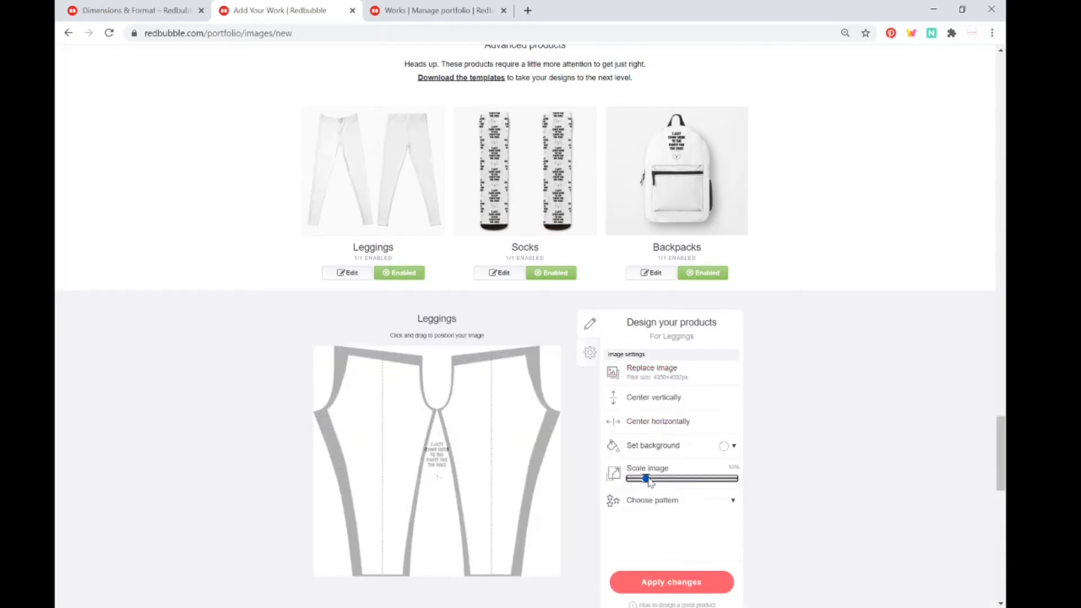
drag(650, 481, 655, 480)
click(656, 500)
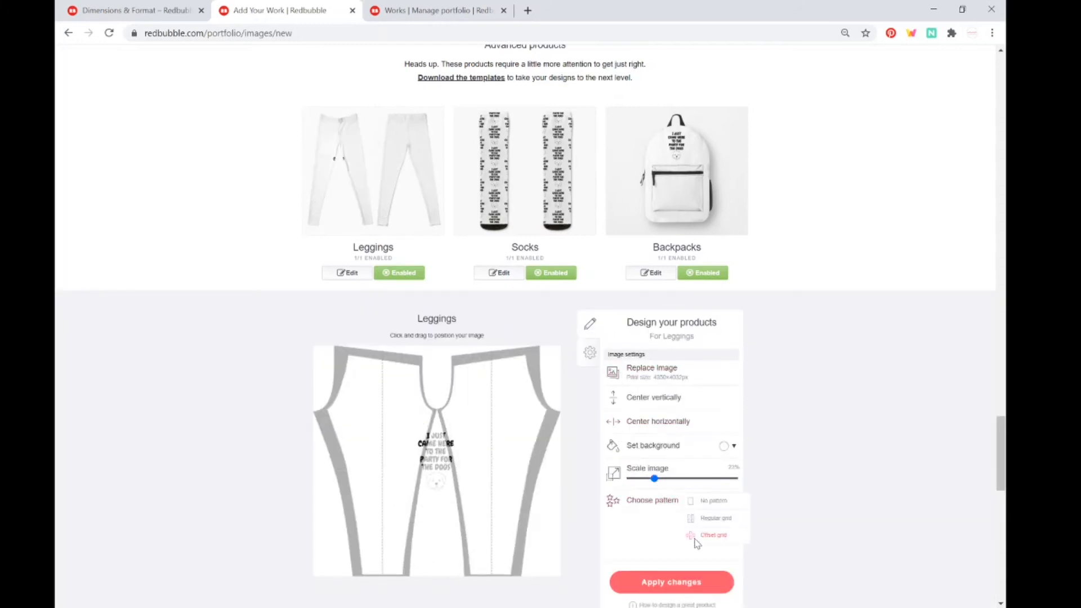
click(696, 539)
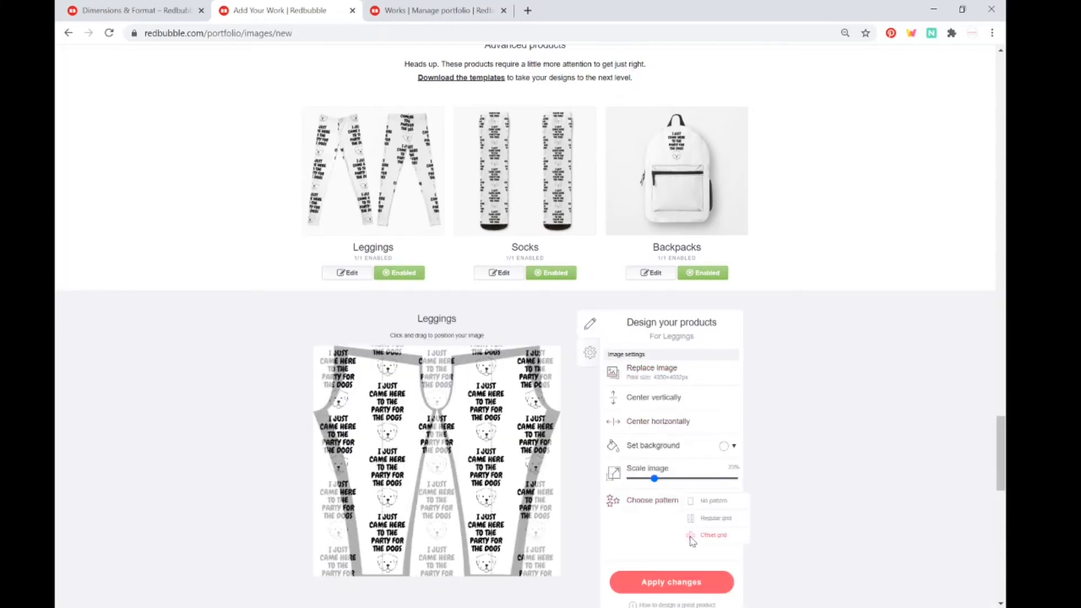
click(645, 480)
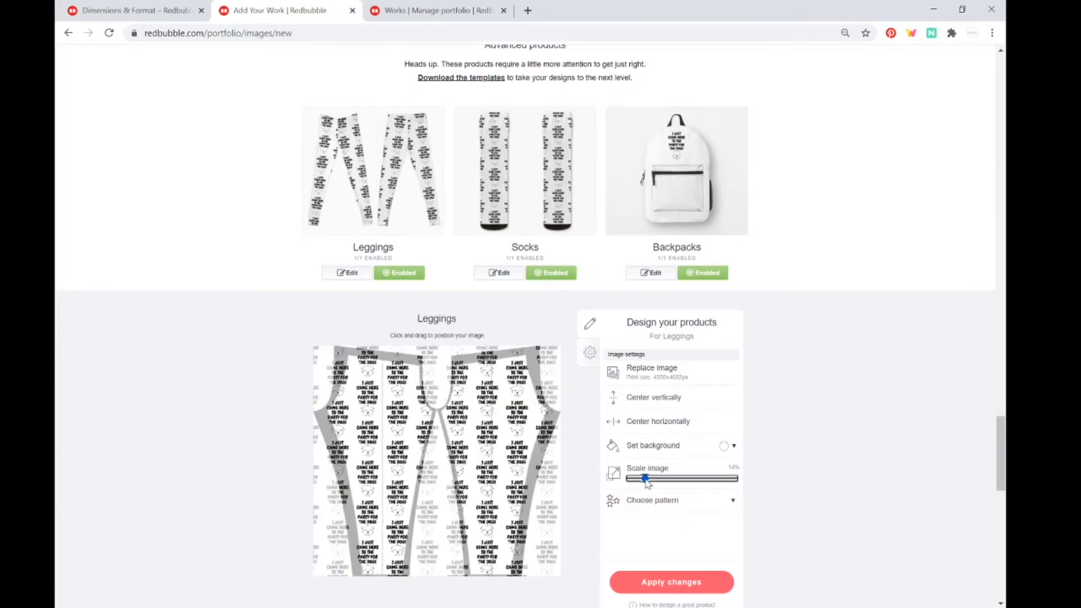
click(649, 586)
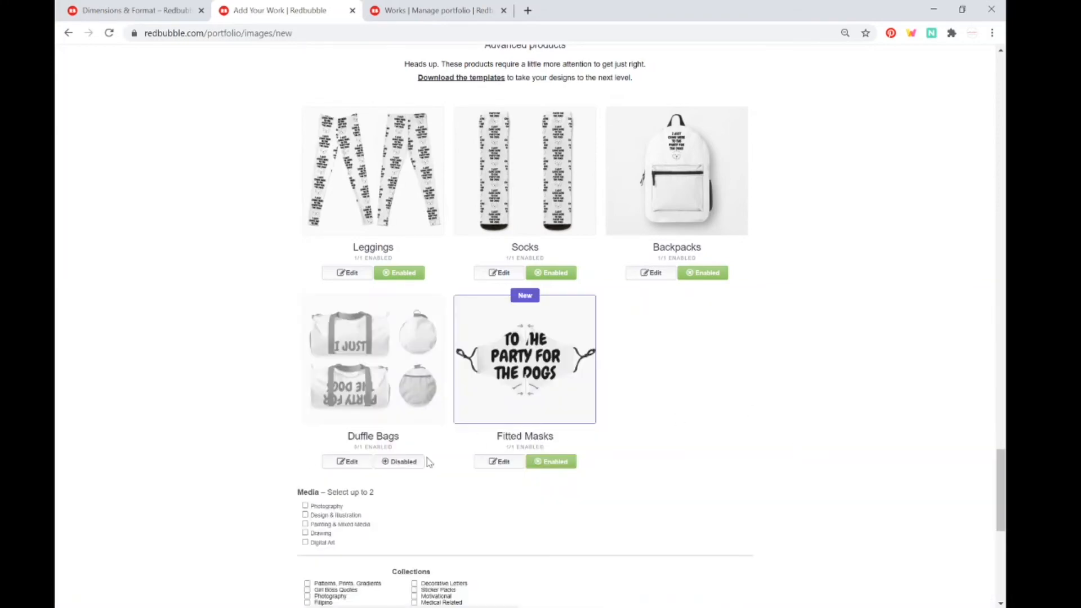
- Enable Duffle Bags, scale the design to 29%, place it between the straps on the upper panel and apply the changes
click(398, 462)
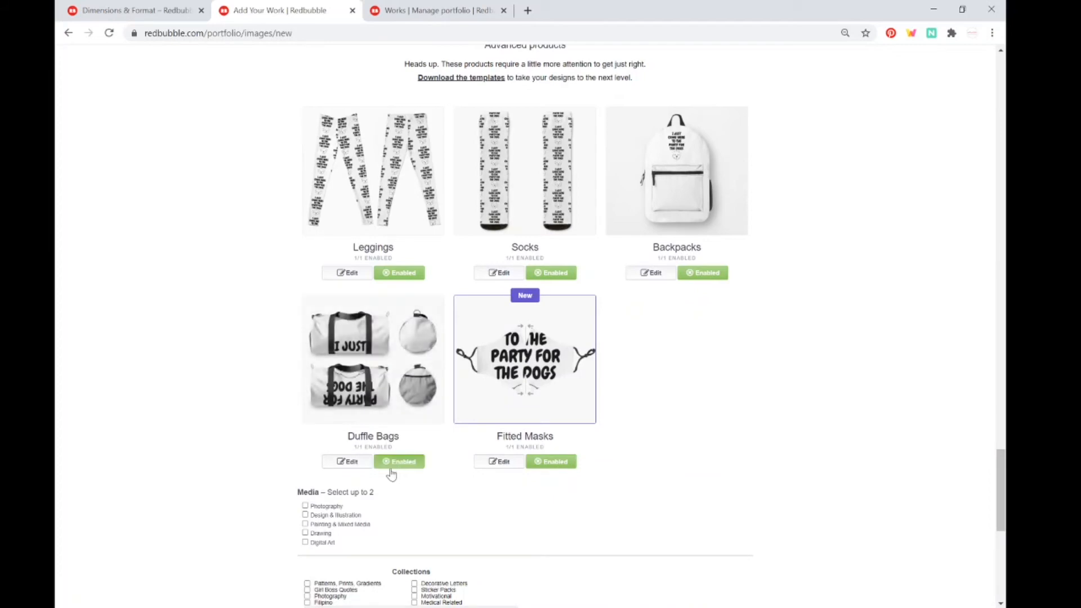
click(351, 462)
scroll(591, 460, down, 1)
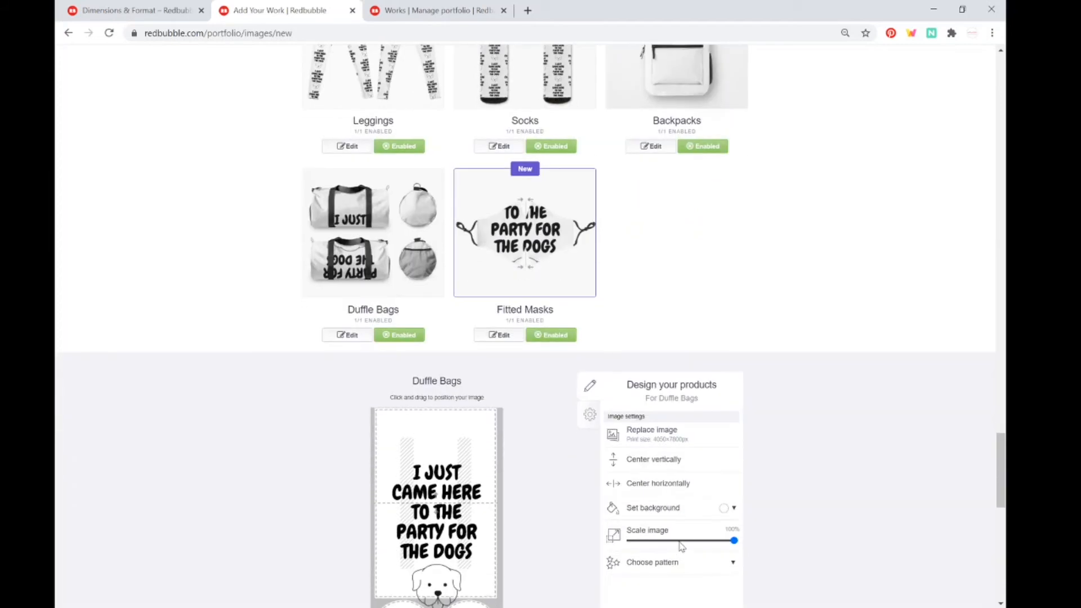
drag(683, 542, 655, 543)
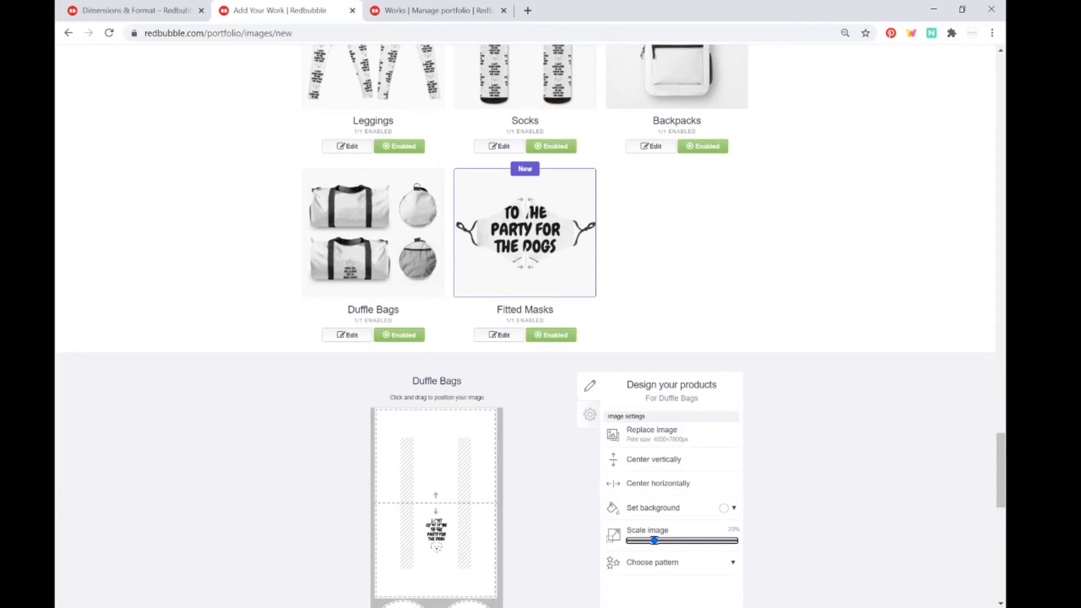
drag(436, 530, 432, 461)
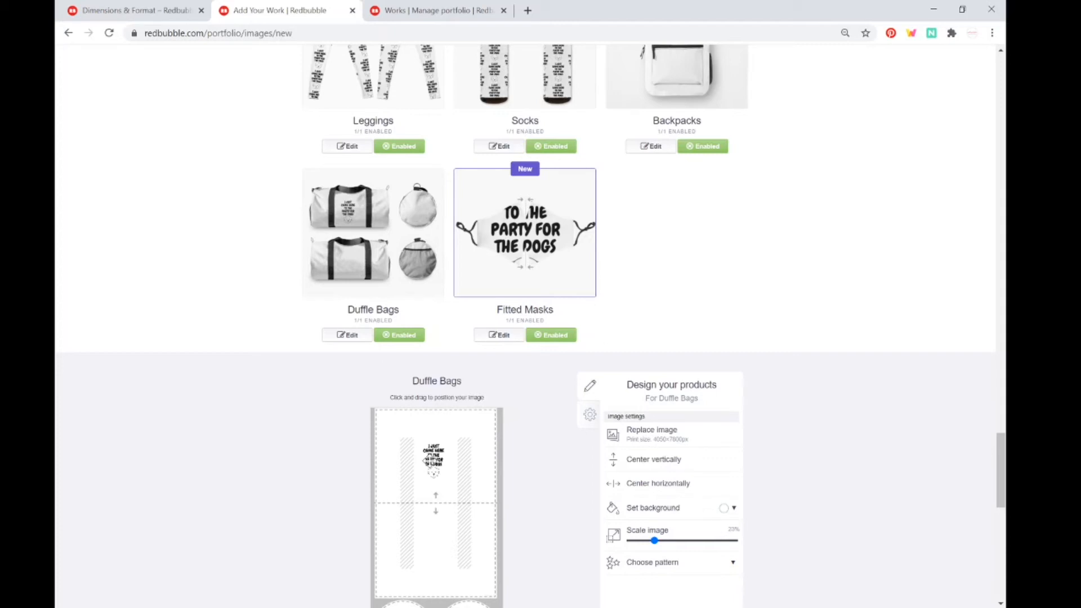
drag(655, 541, 661, 544)
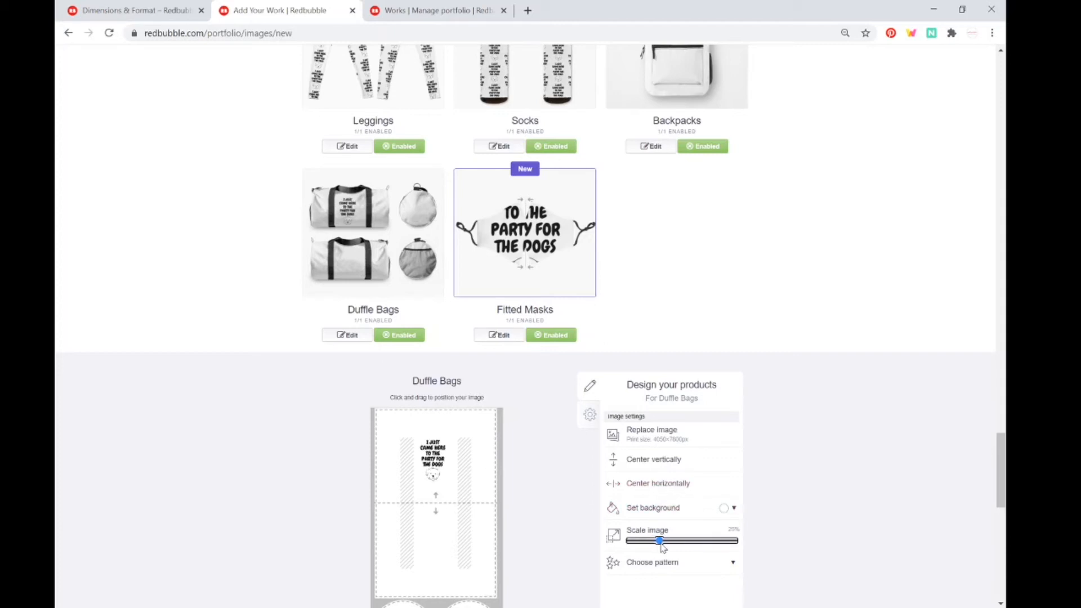
mouse_move(439, 472)
mouse_down()
mouse_move(439, 482)
mouse_move(438, 471)
mouse_up()
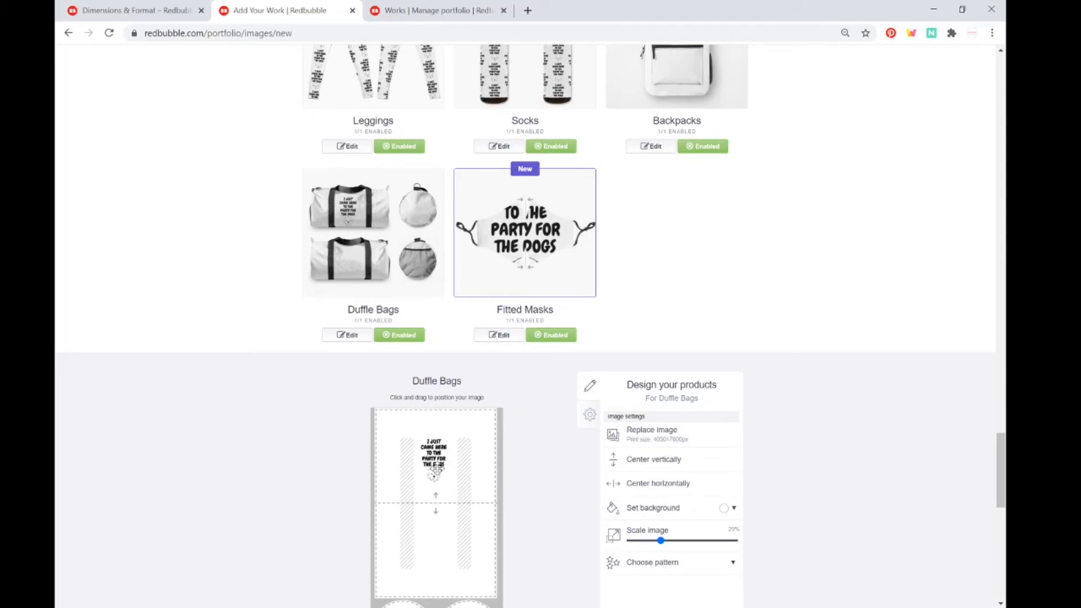
scroll(676, 492, down, 1)
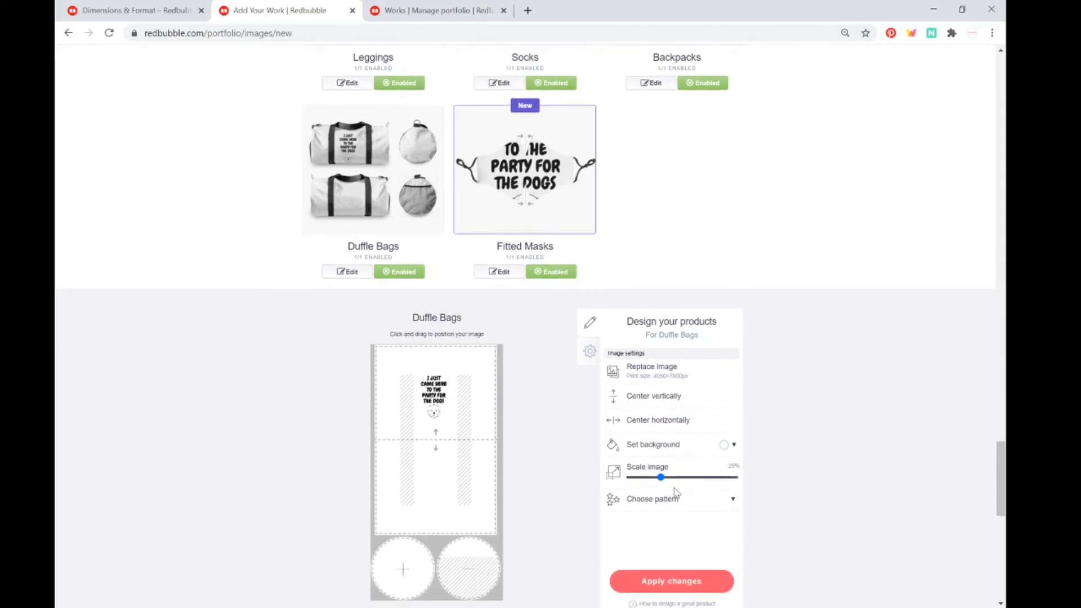
click(650, 584)
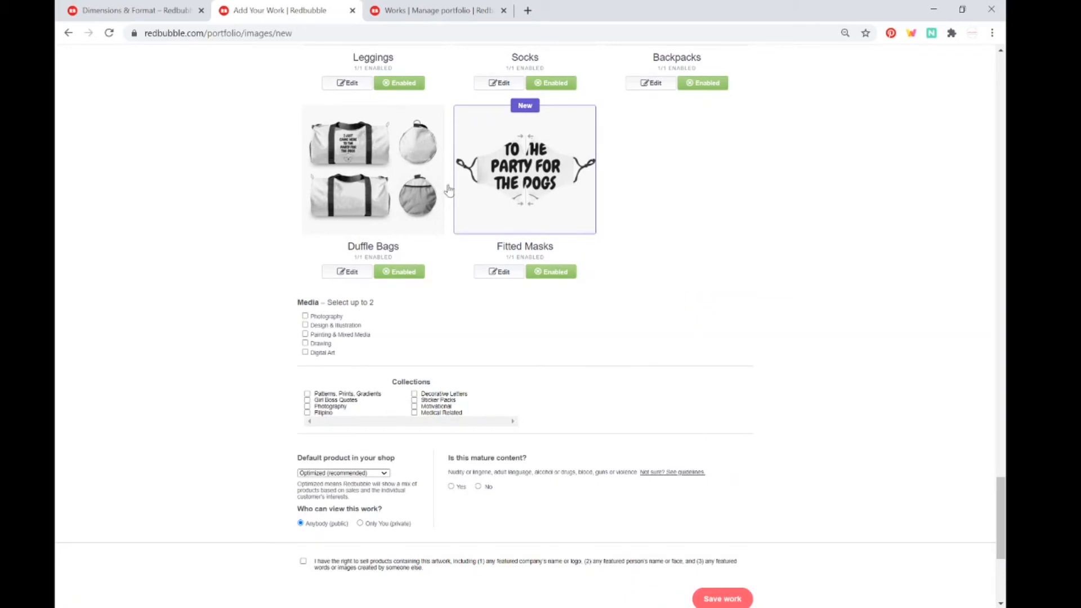
- Scale the Fitted Masks design to 20%, place it on the right half of the mask and apply the changes
click(514, 192)
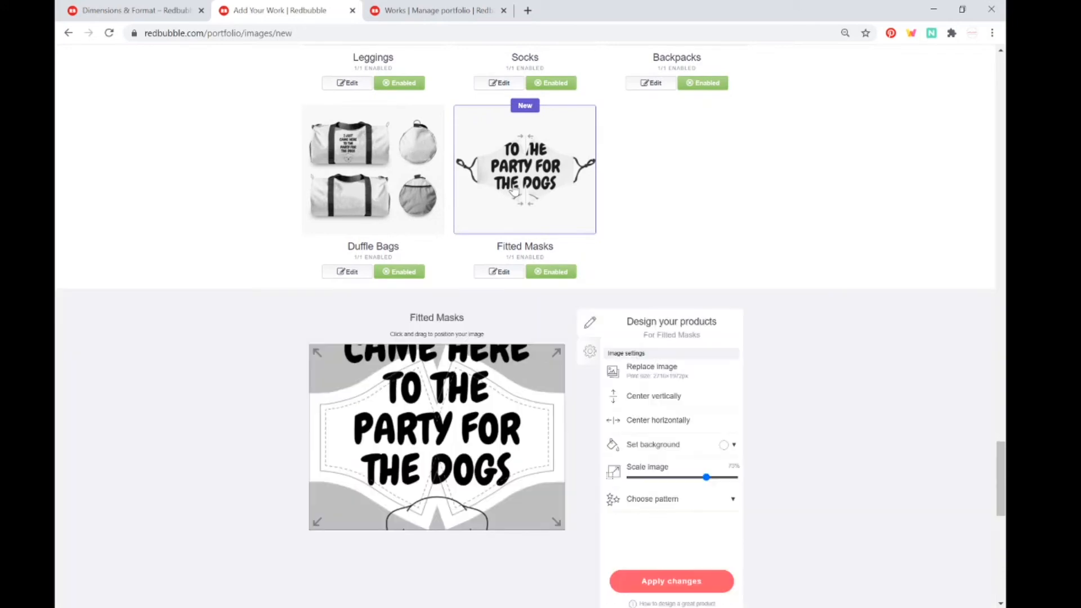
click(664, 478)
drag(662, 483, 650, 478)
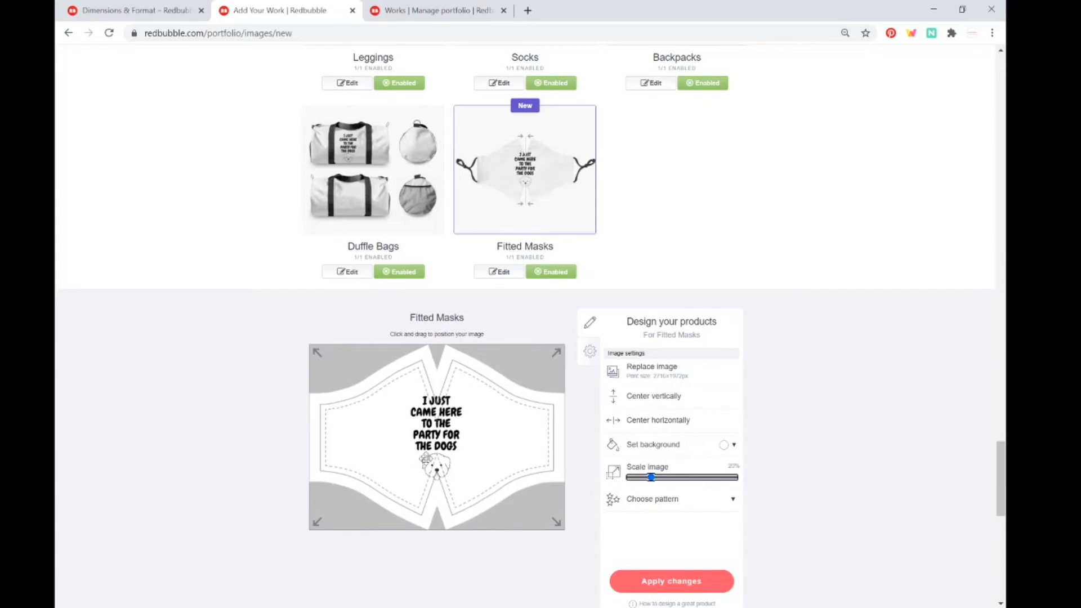
drag(441, 438, 399, 440)
scroll(700, 318, up, 15)
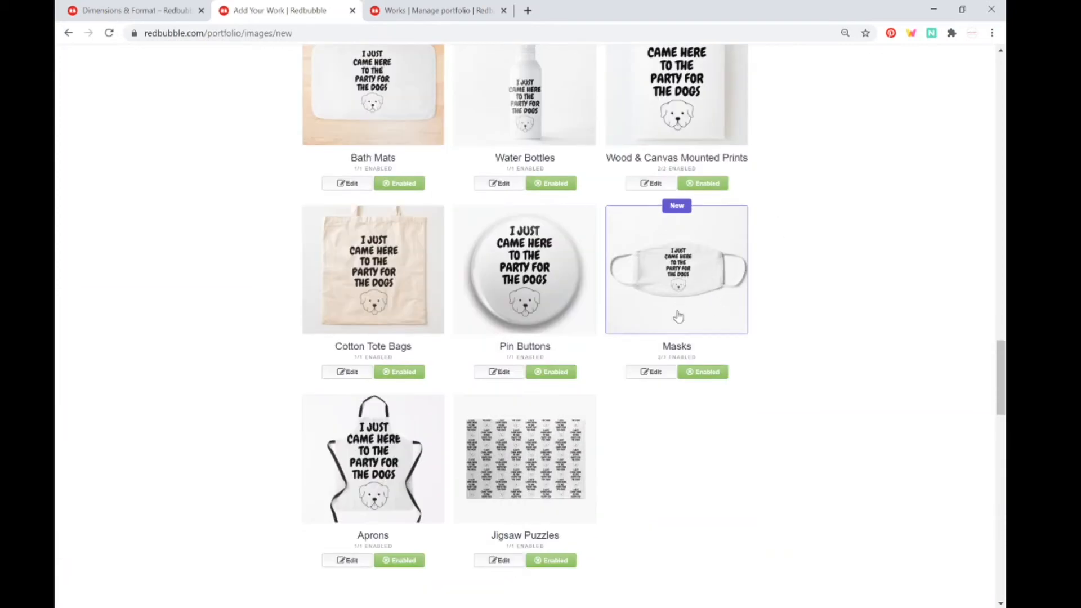
scroll(726, 315, down, 1)
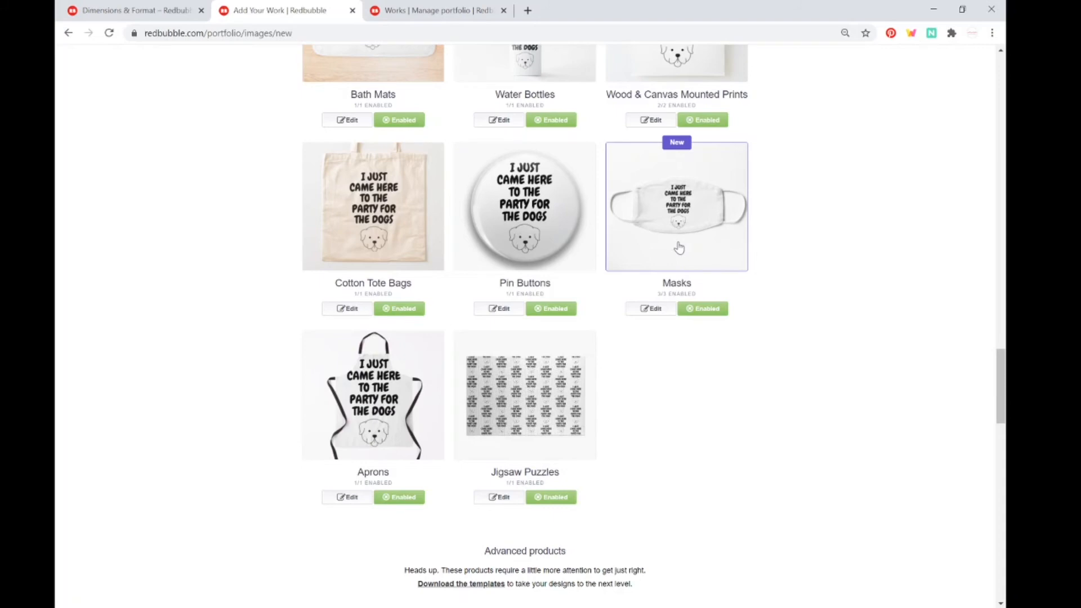
scroll(679, 248, down, 8)
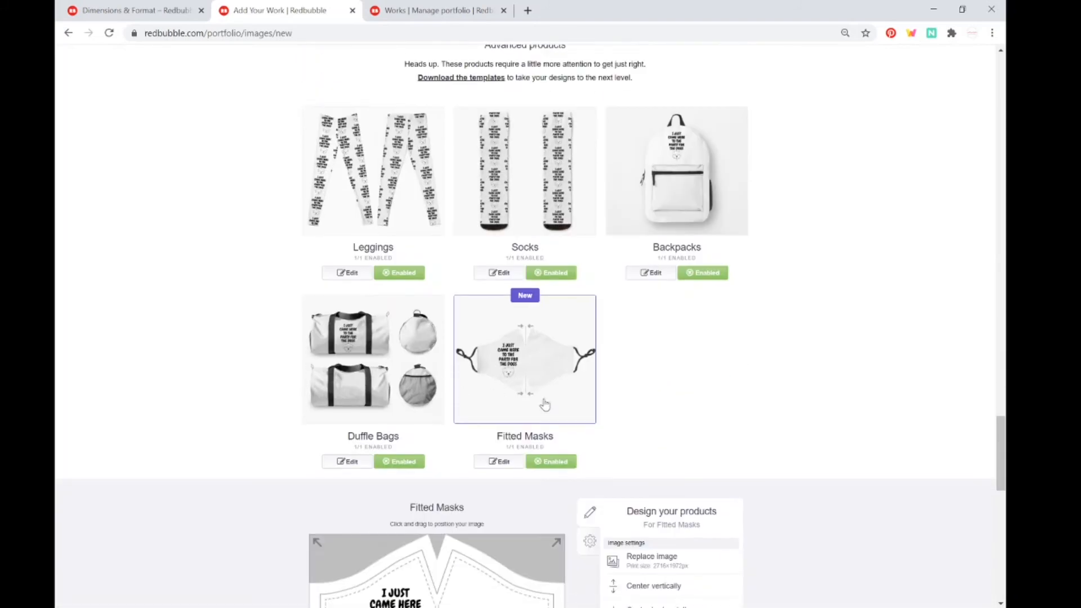
scroll(545, 404, down, 2)
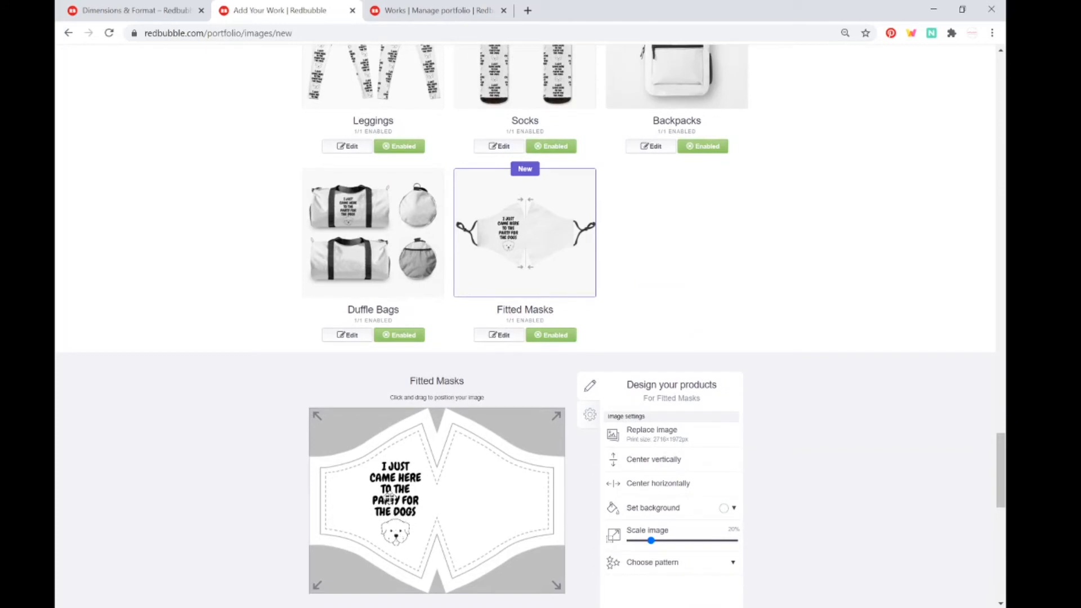
drag(387, 501, 476, 501)
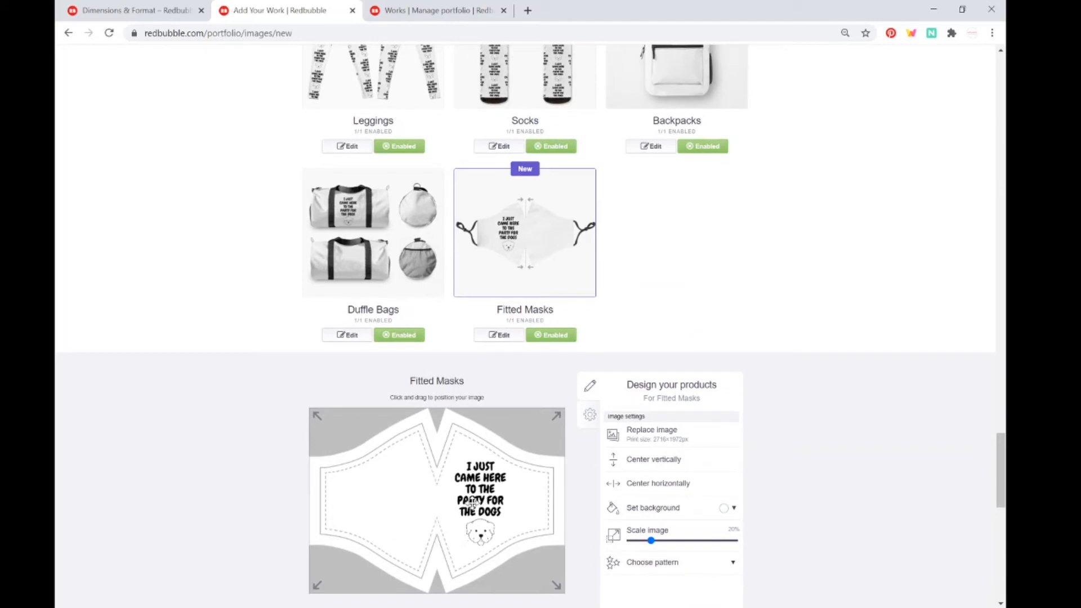
scroll(541, 520, down, 1)
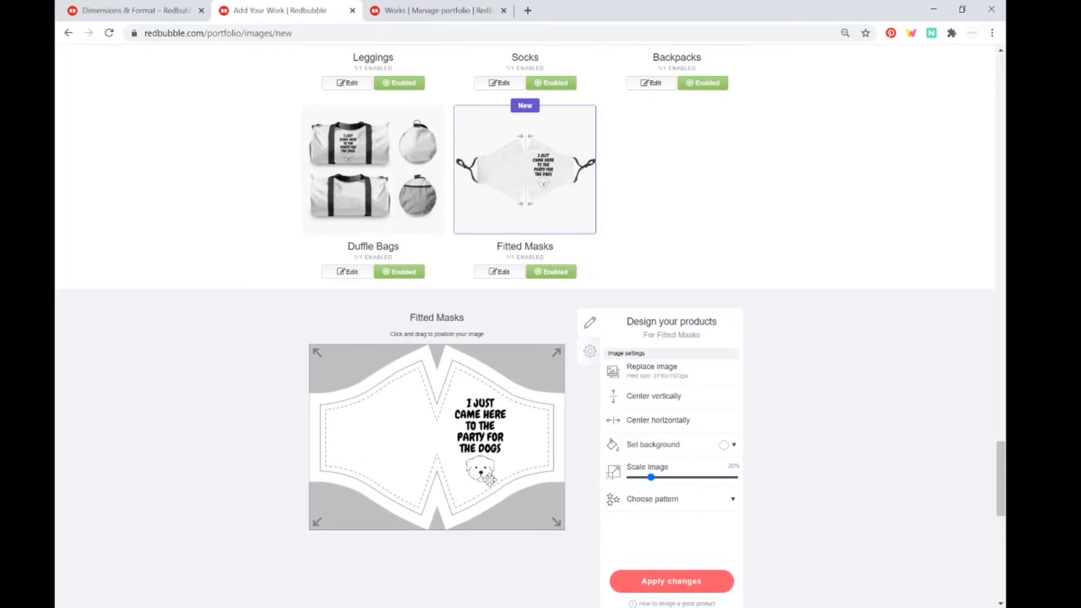
click(636, 586)
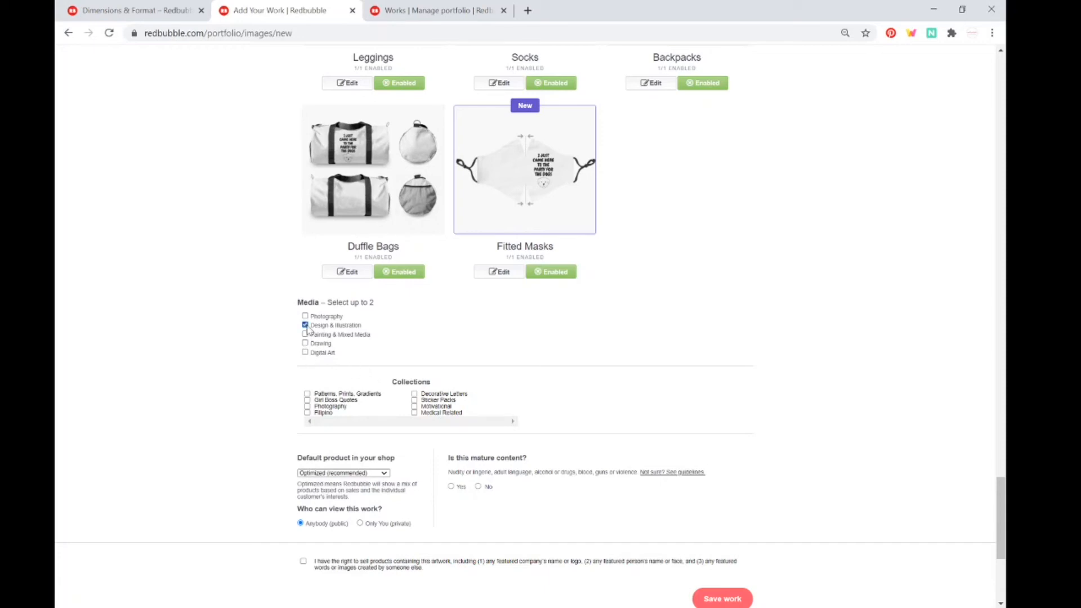
- Select Design & Illustration as the only medium of the work
drag(308, 333, 269, 340)
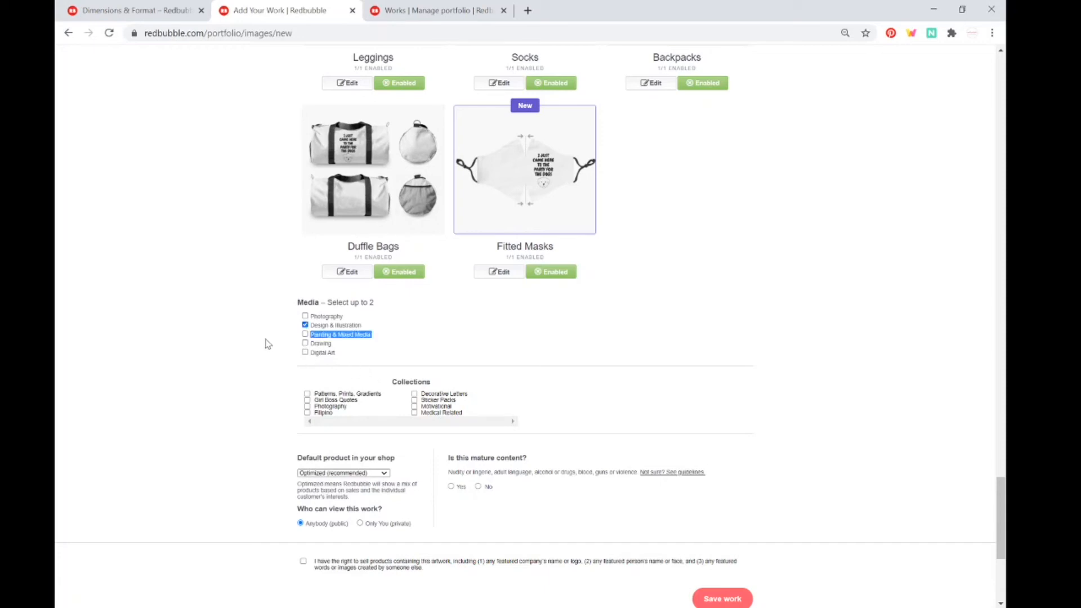
click(444, 344)
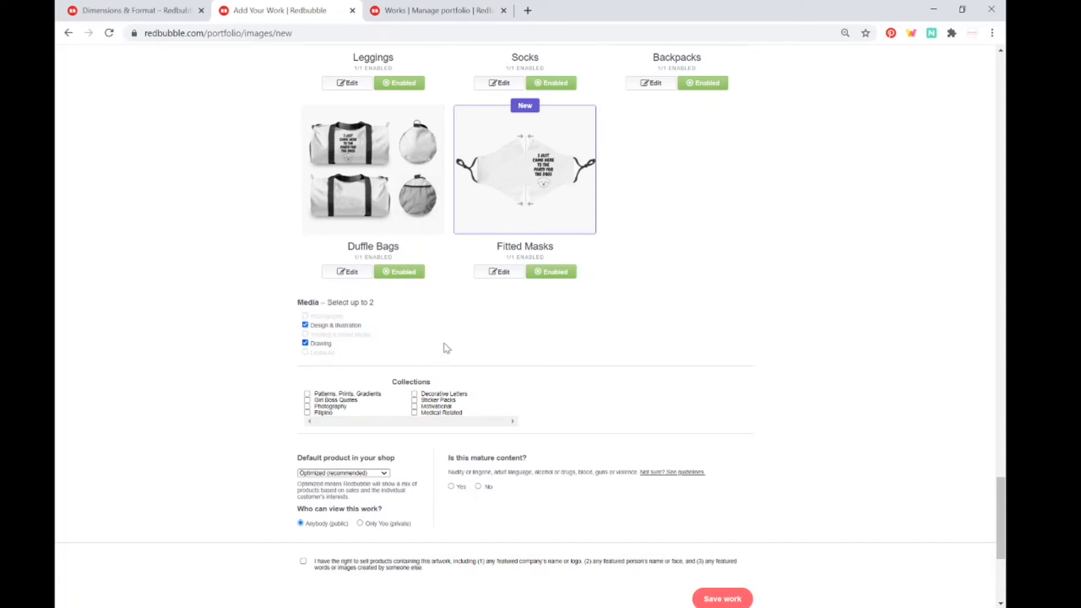
click(305, 342)
- Review the default product setting for the shop and compare it with the works shown in the portfolio
scroll(405, 398, down, 1)
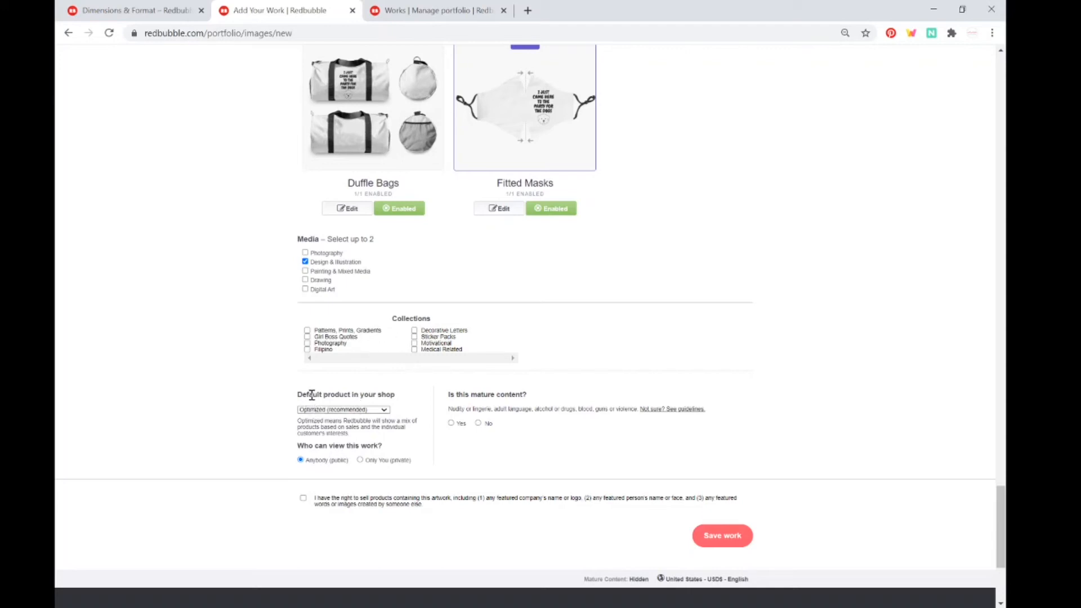
drag(310, 394, 340, 396)
click(339, 396)
click(439, 10)
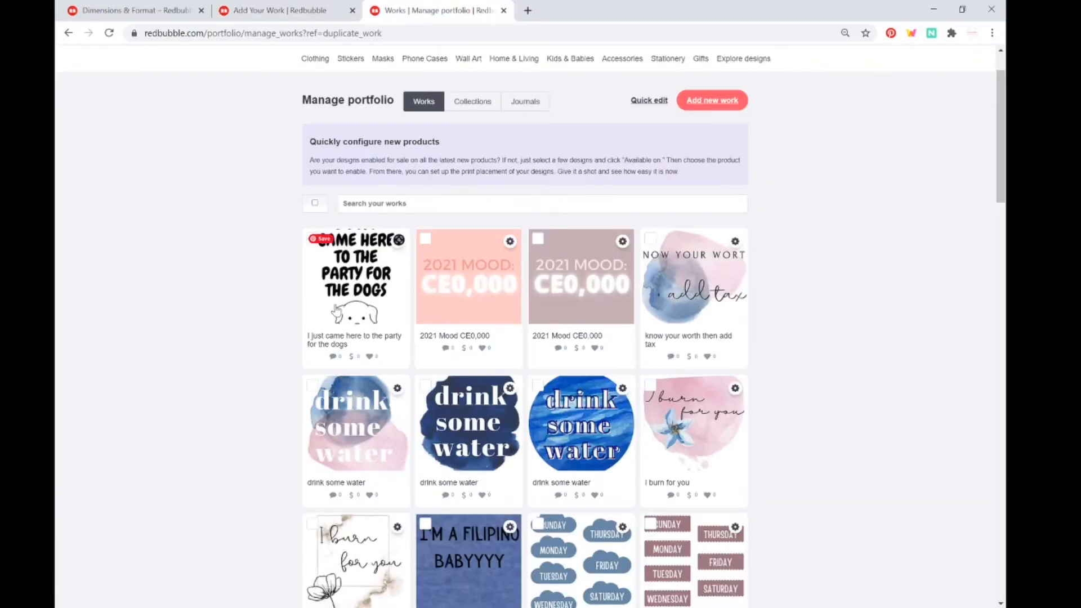
click(302, 5)
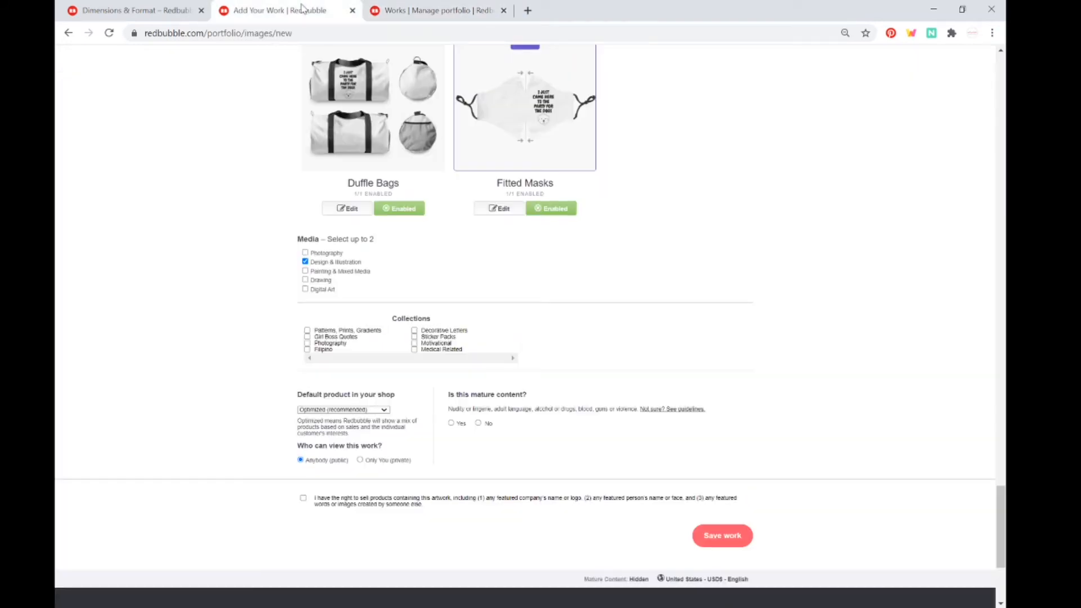
drag(311, 396, 365, 393)
click(319, 407)
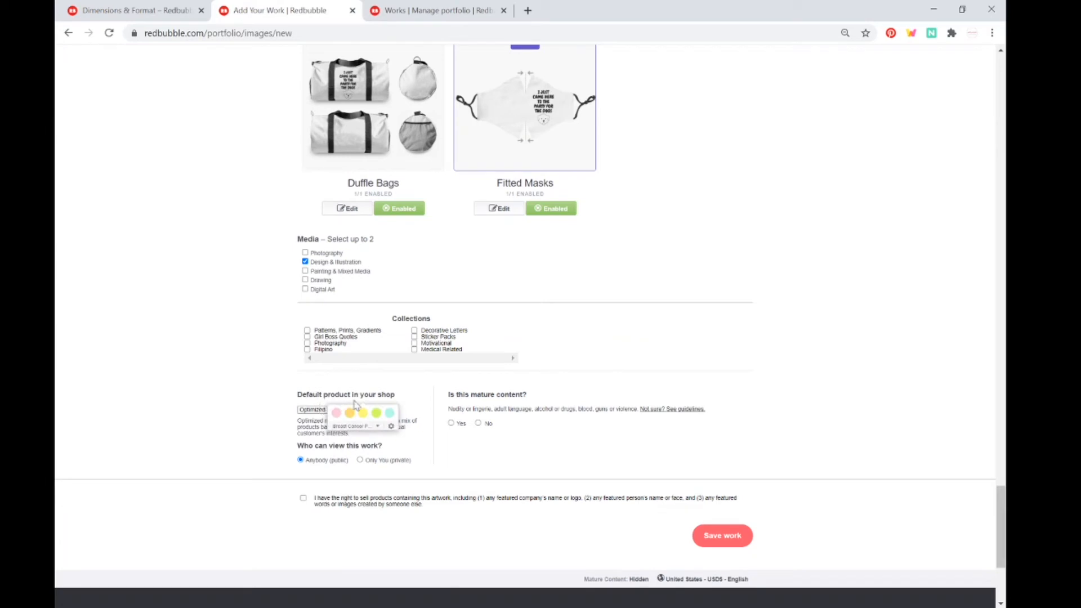
click(181, 426)
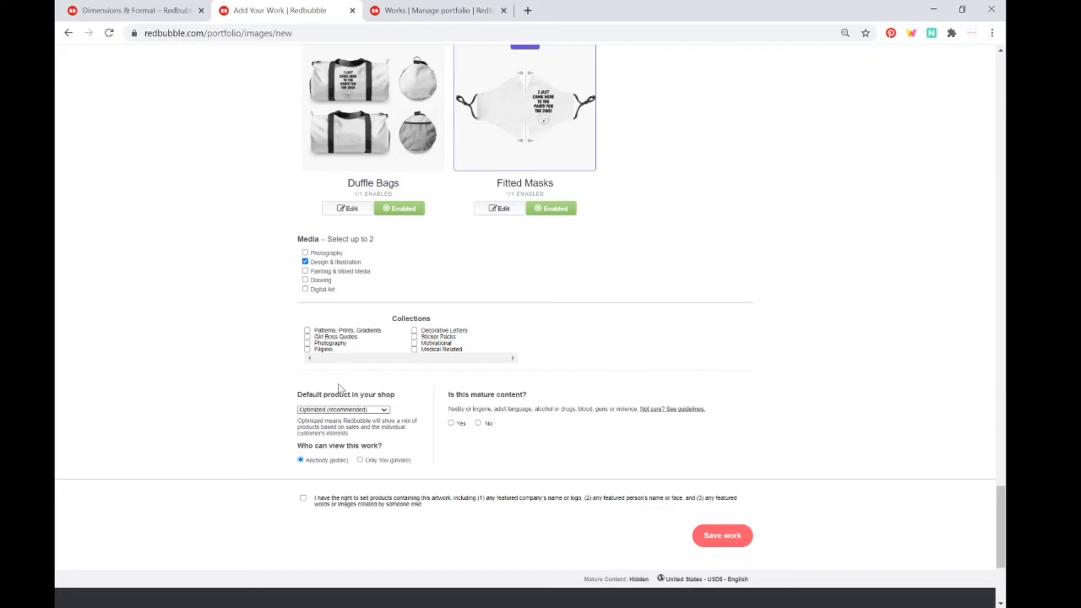
- Confirm the right to sell products containing the artwork and save the work
key(Down)
click(176, 357)
click(304, 498)
click(732, 542)
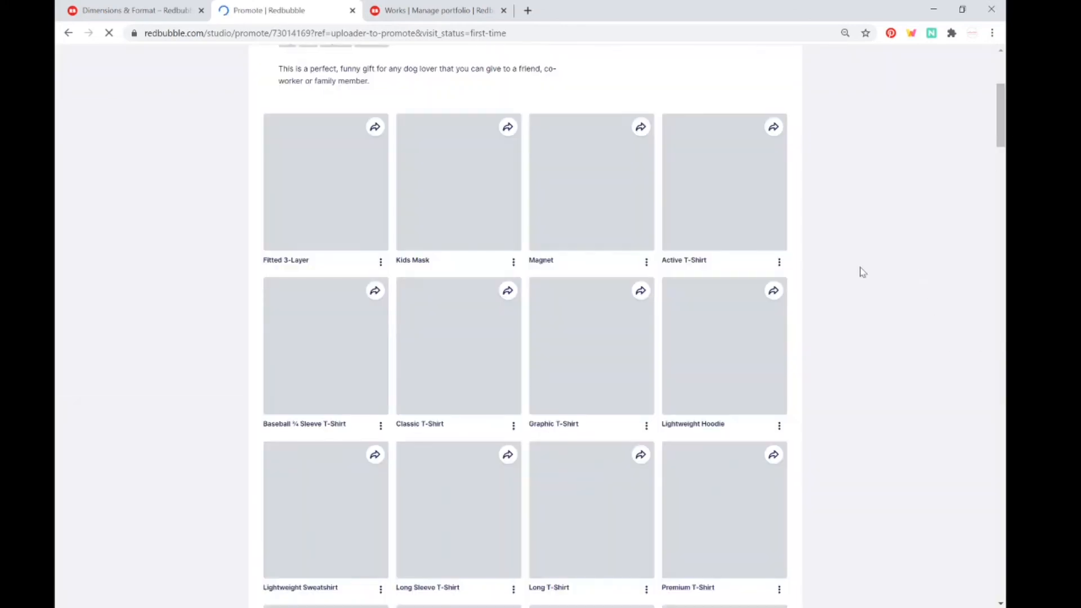
- Examine the published work's product previews, from masks and clothing to stickers and laptop accessories, checking how the design sits on each
scroll(890, 293, down, 2)
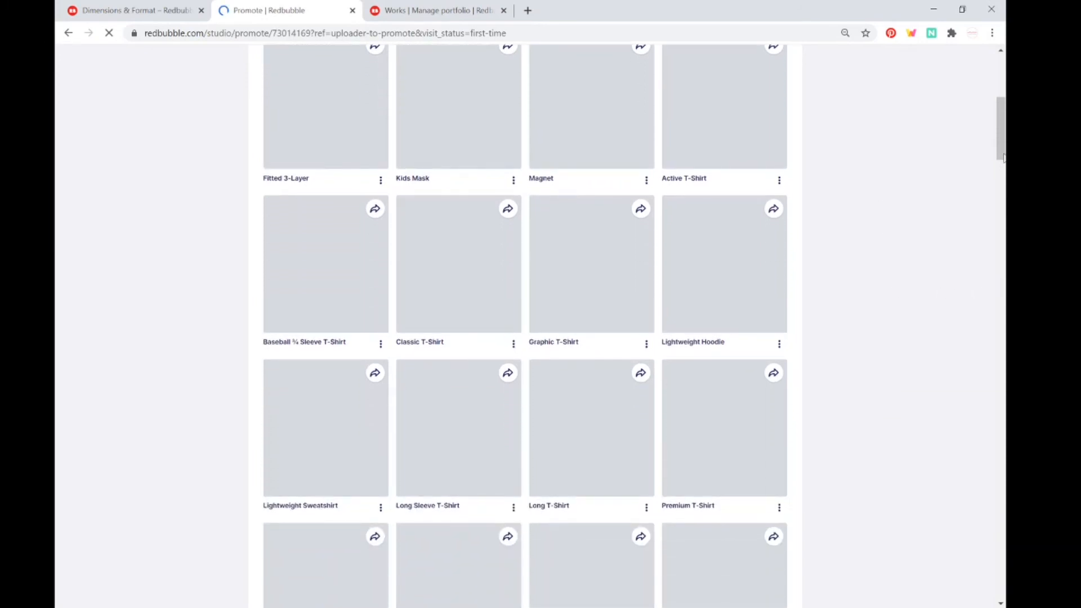
drag(1003, 160, 1002, 137)
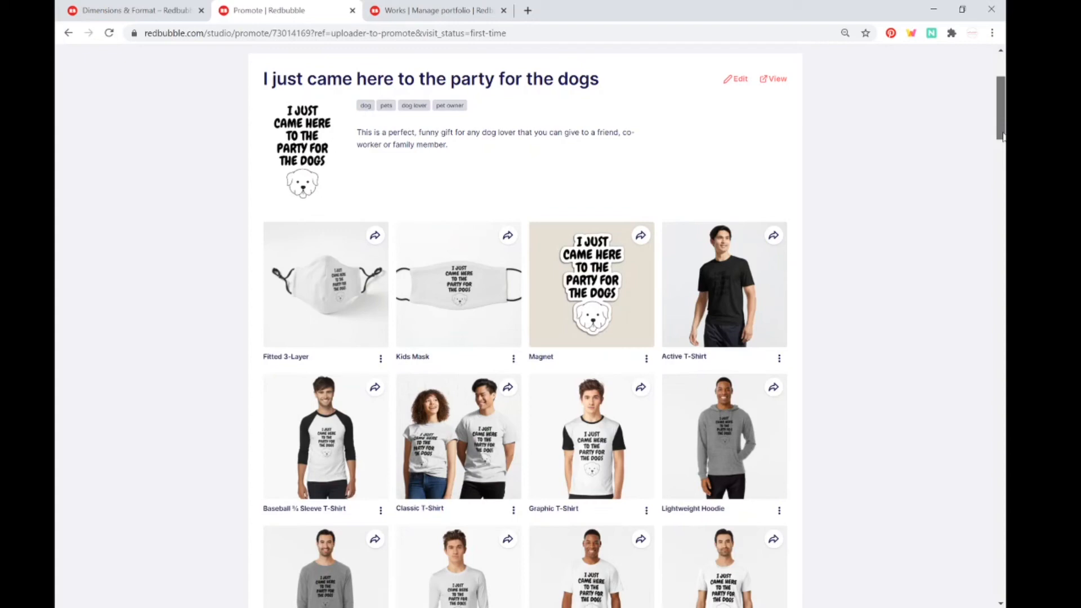
scroll(805, 276, down, 1)
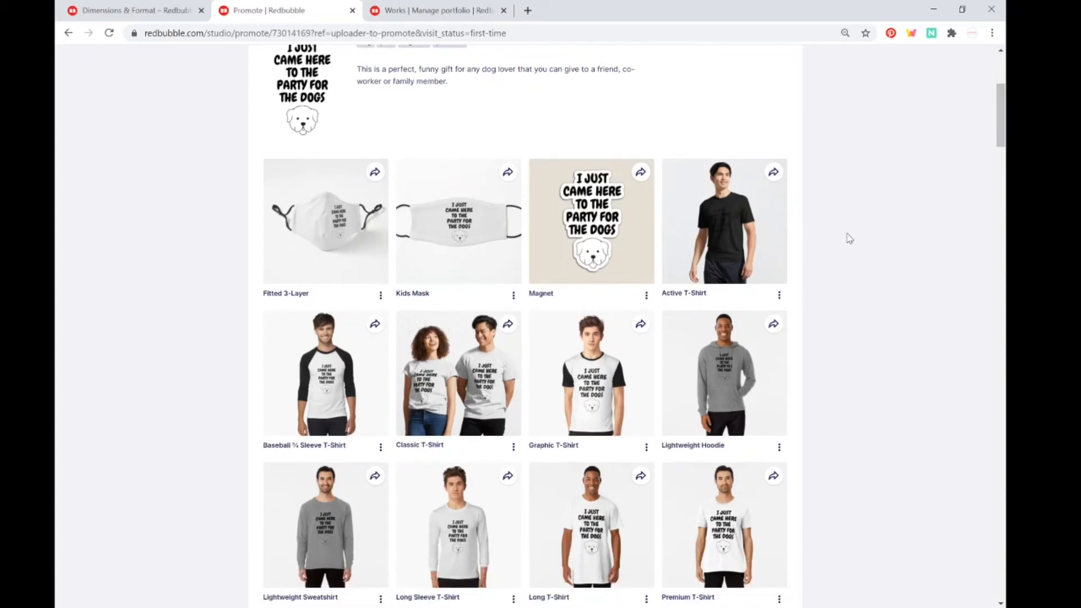
scroll(850, 238, down, 5)
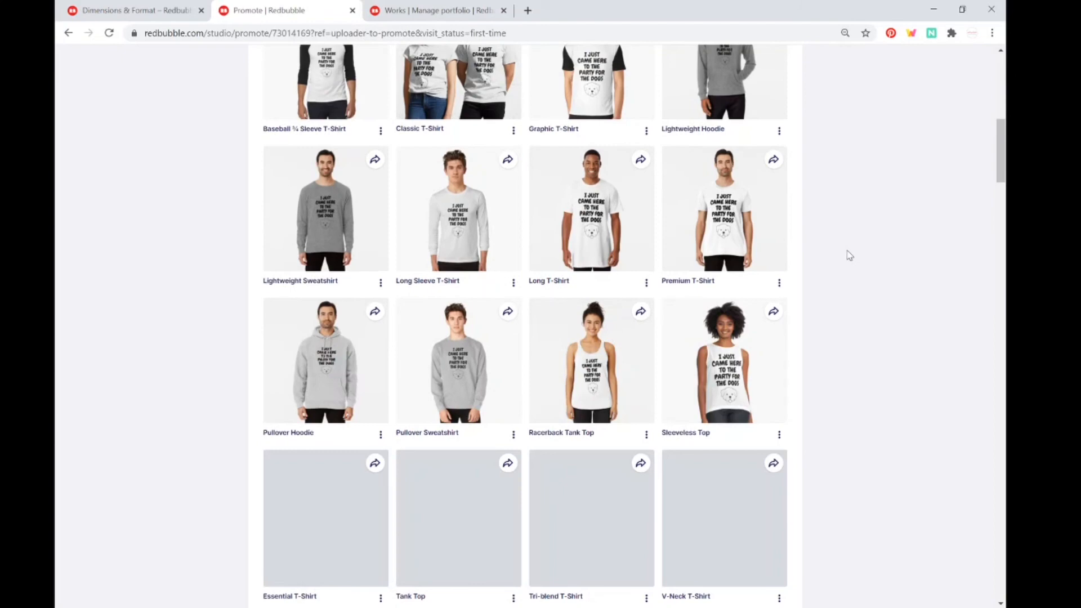
scroll(834, 262, up, 2)
scroll(833, 271, up, 2)
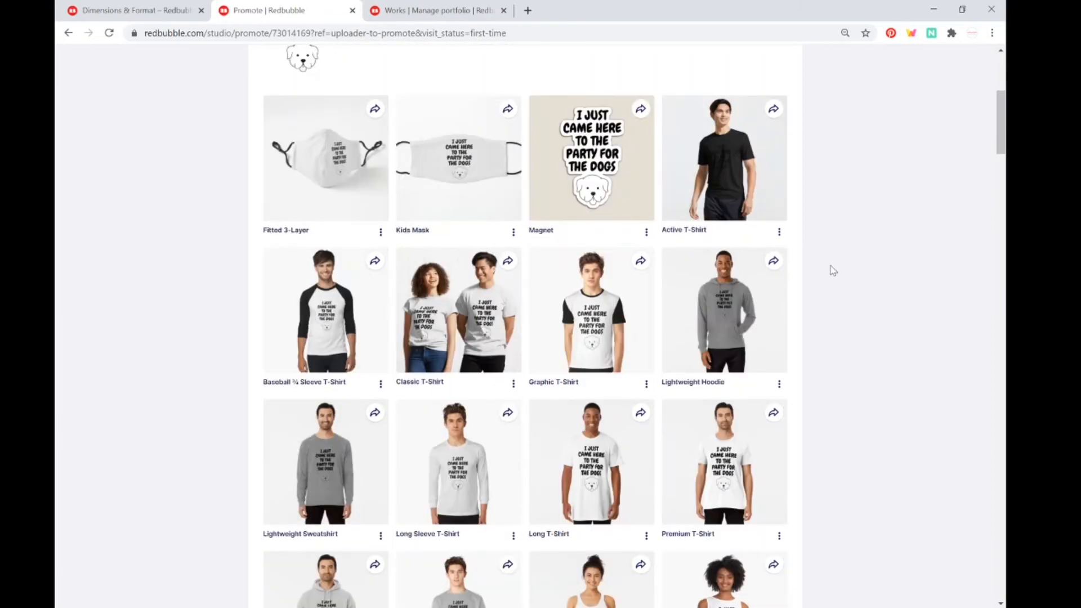
scroll(855, 248, down, 2)
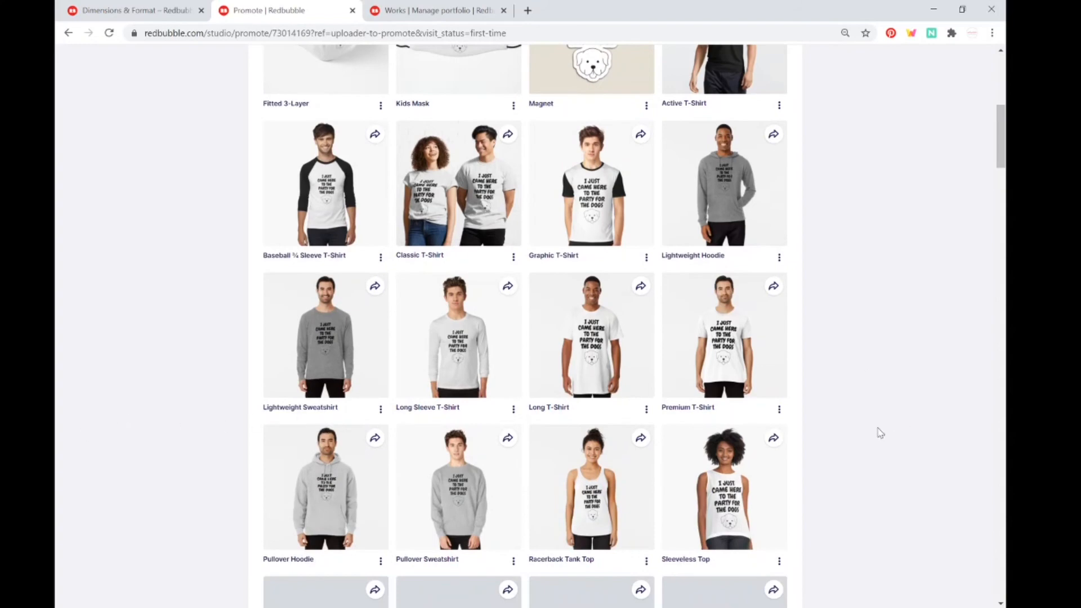
scroll(542, 457, down, 3)
scroll(636, 439, down, 4)
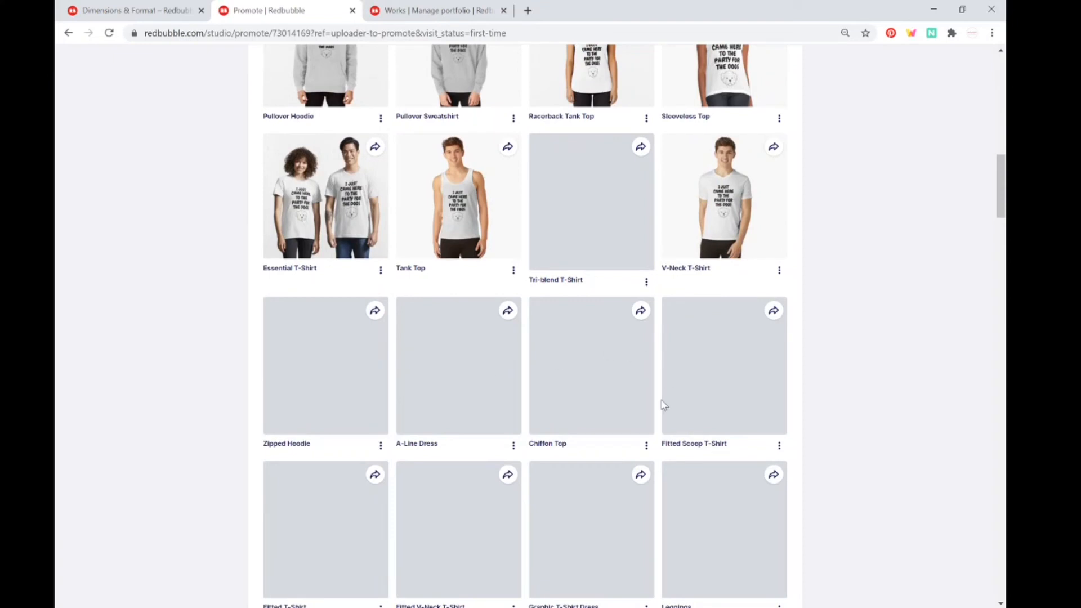
scroll(563, 338, down, 1)
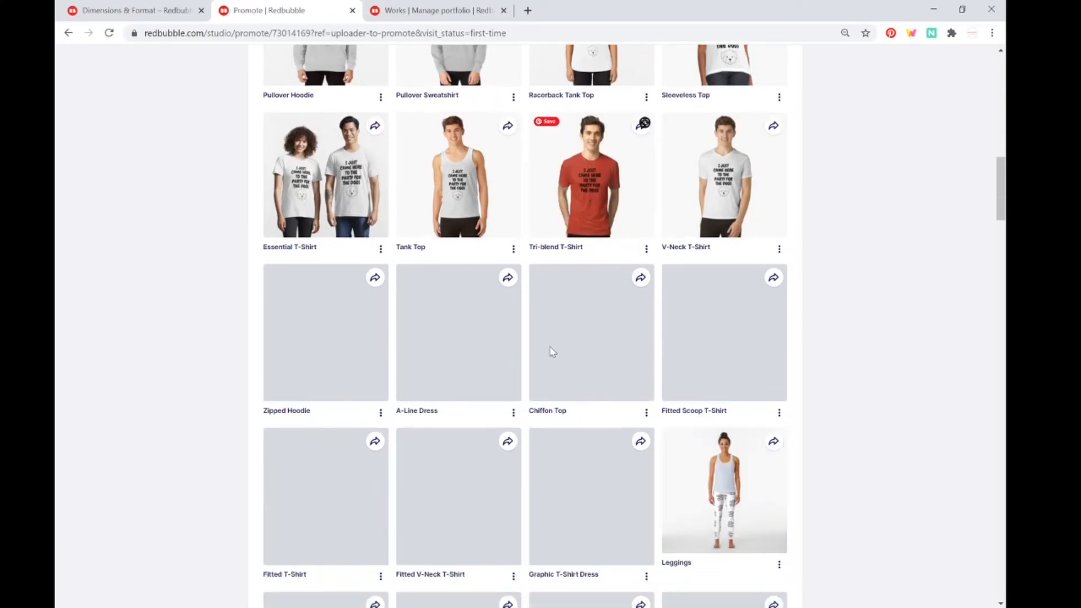
scroll(625, 352, down, 2)
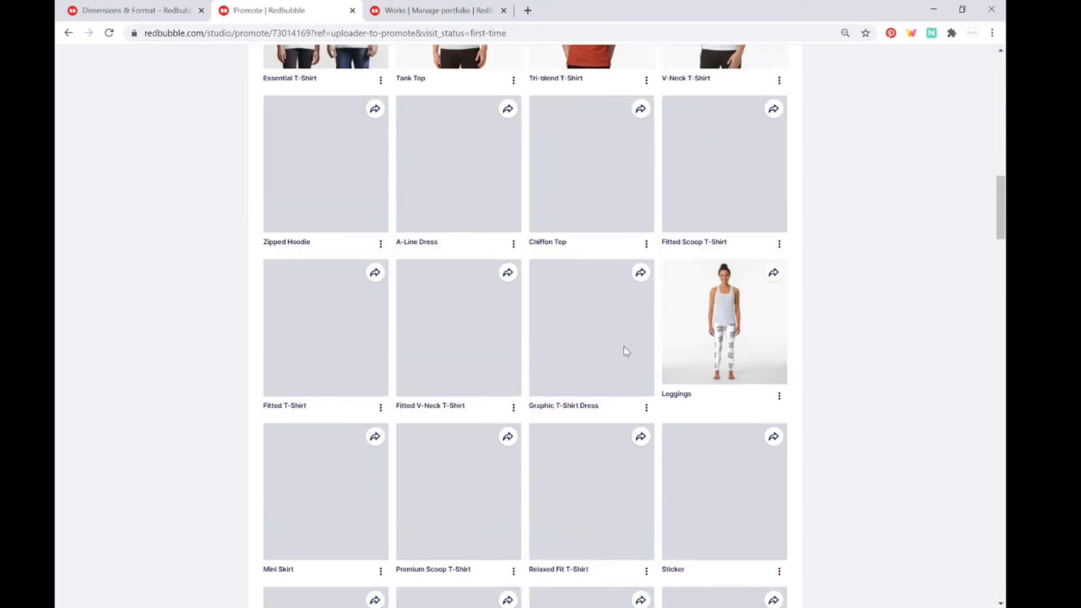
scroll(625, 352, up, 3)
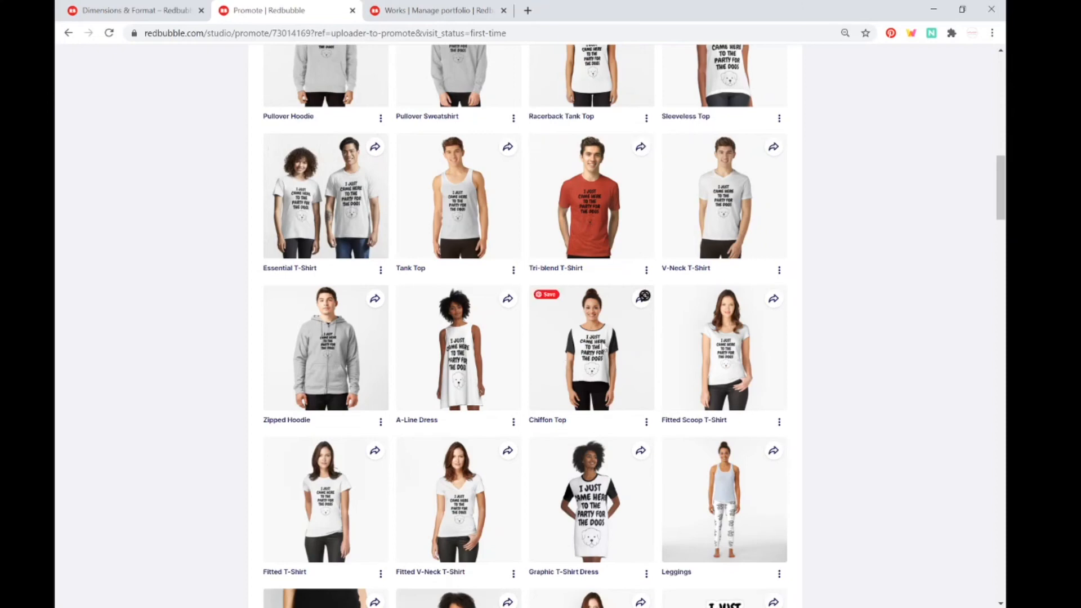
scroll(623, 389, down, 2)
scroll(733, 400, down, 1)
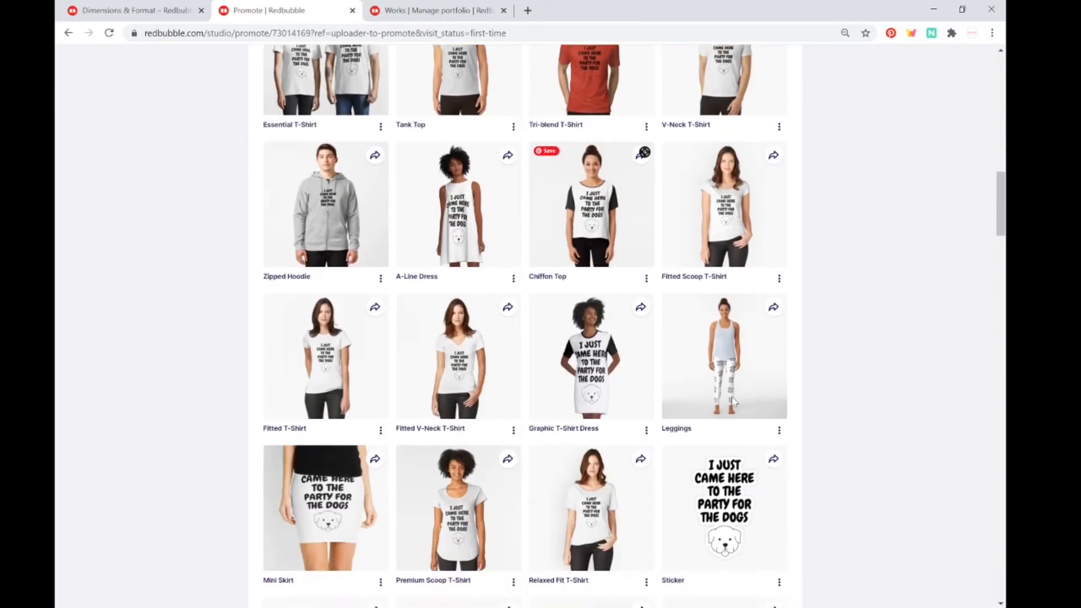
scroll(733, 400, down, 4)
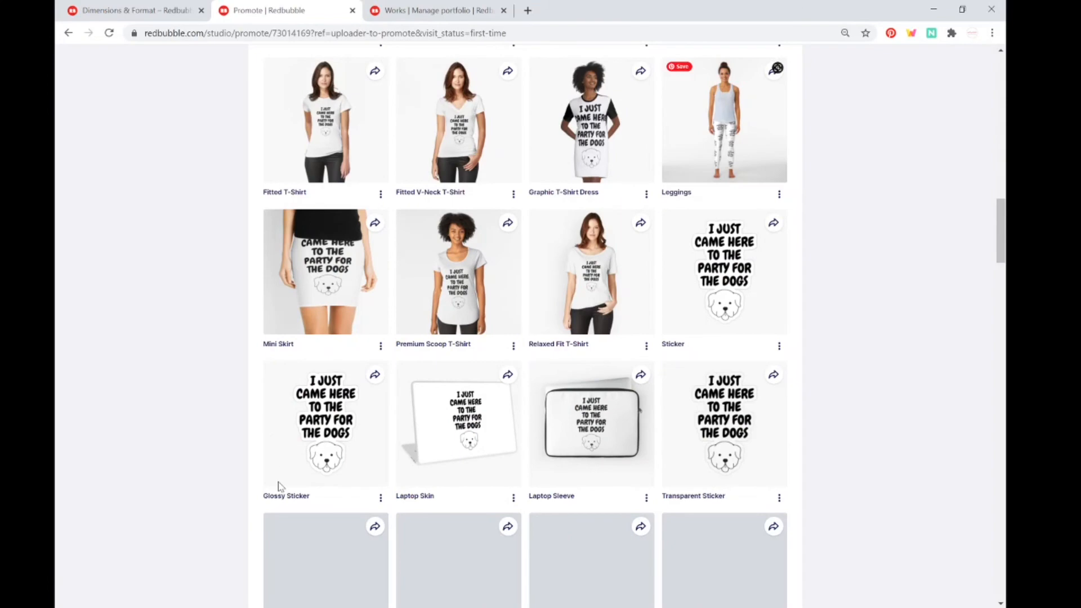
scroll(313, 480, down, 4)
drag(1001, 237, 1000, 82)
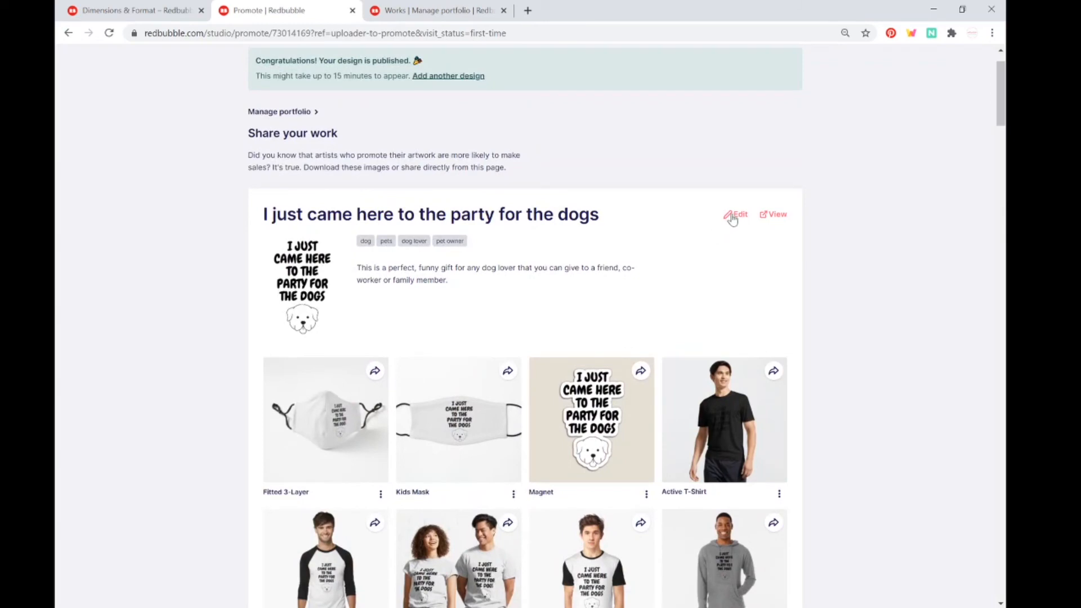
scroll(721, 268, down, 1)
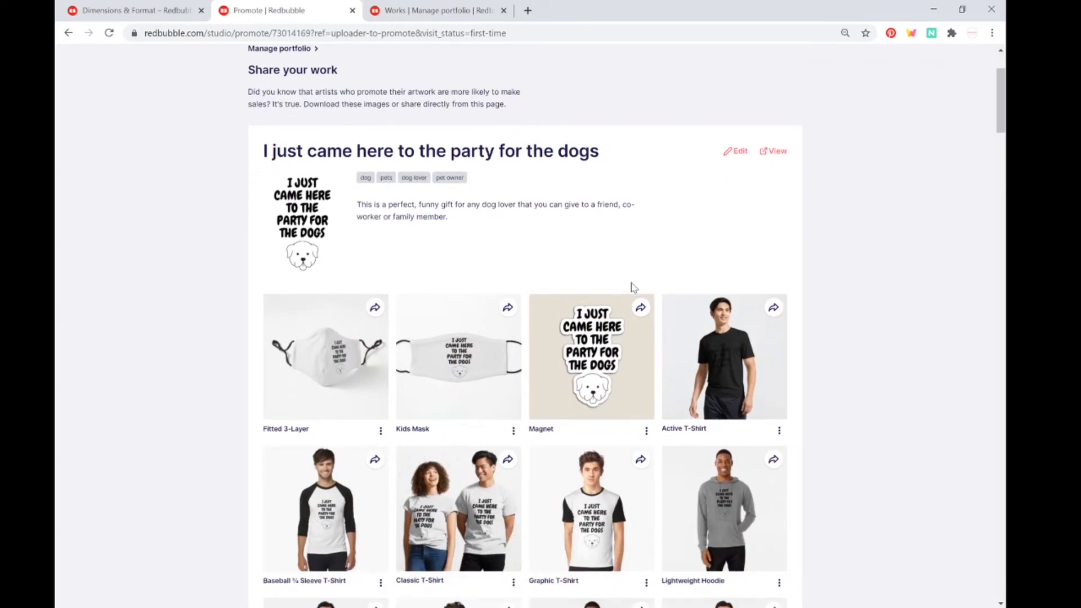
scroll(832, 138, down, 2)
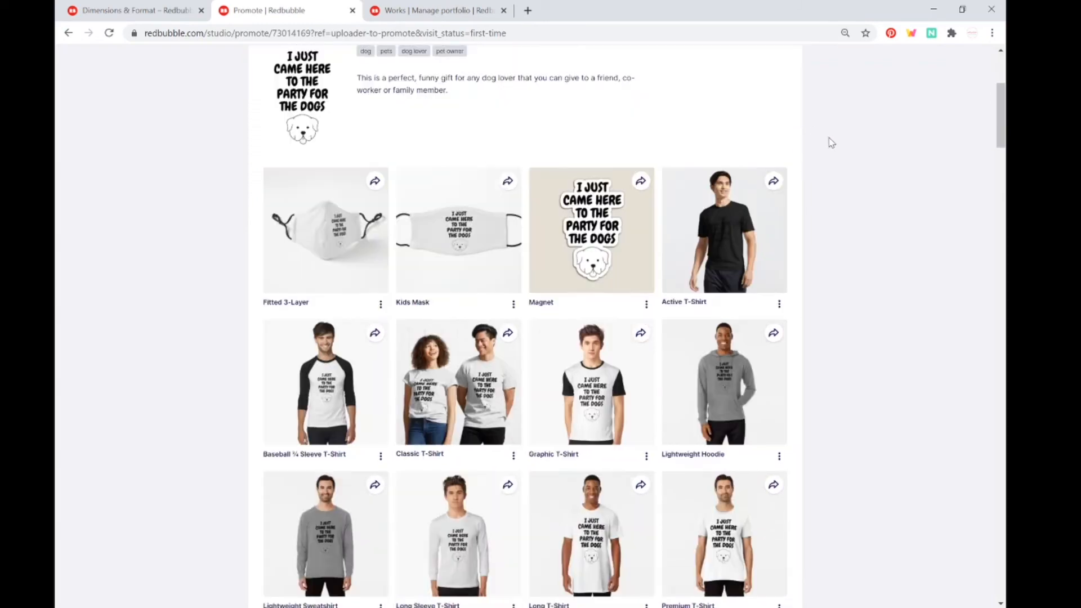
- Start saving images from this page to Pinterest, selecting two sticker images and the large plain artwork image
click(890, 34)
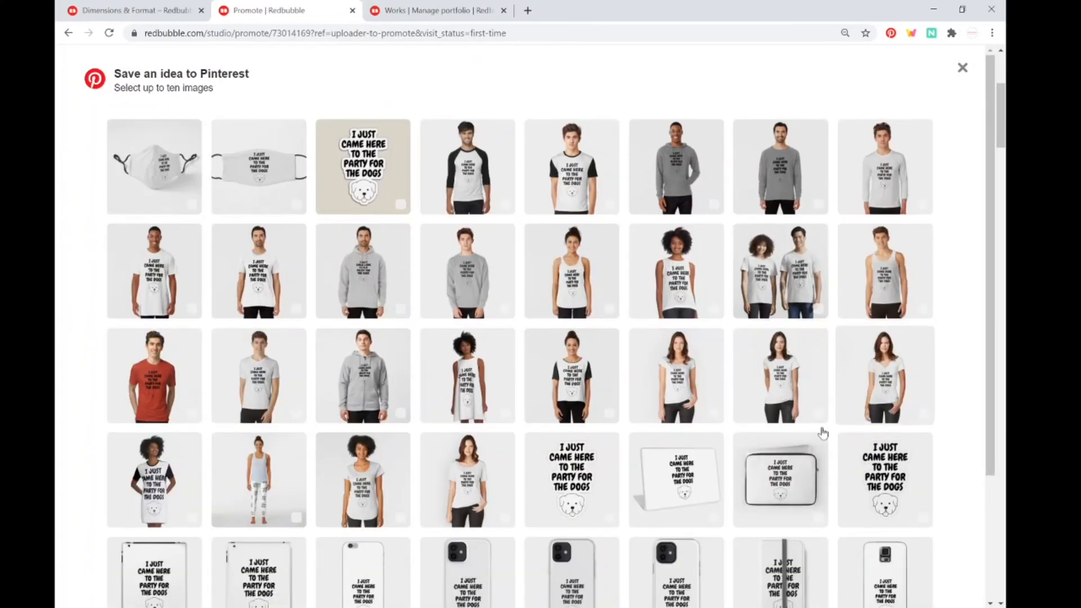
scroll(649, 407, down, 2)
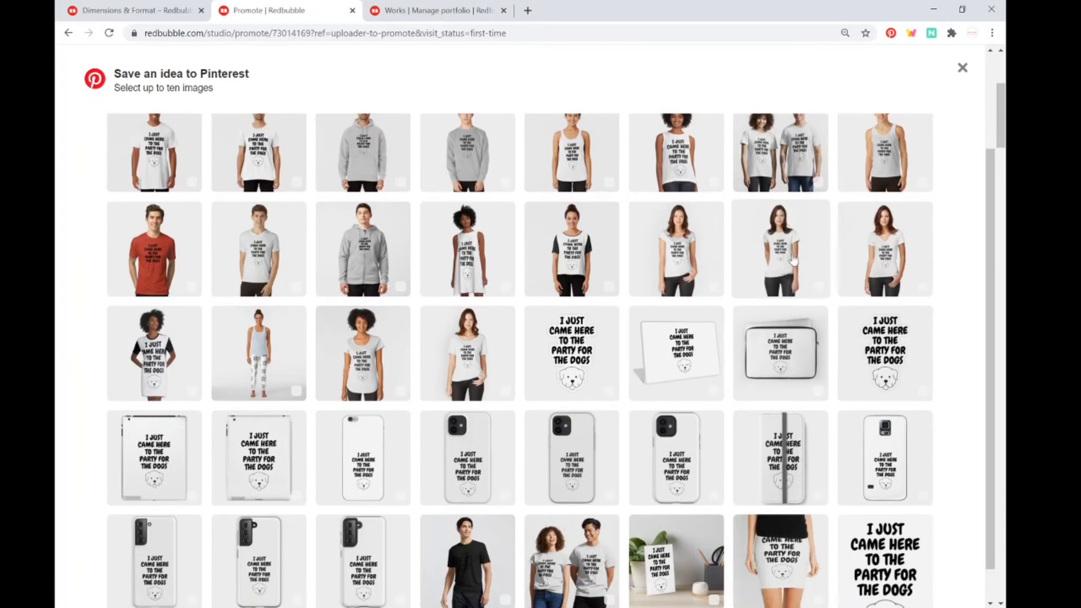
scroll(926, 301, down, 1)
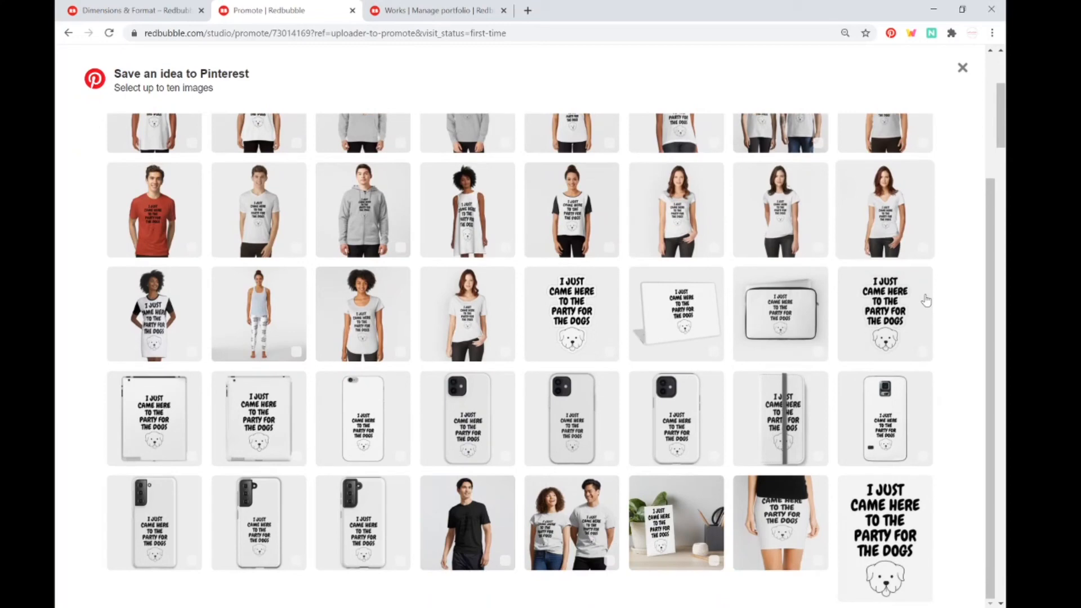
scroll(858, 419, up, 1)
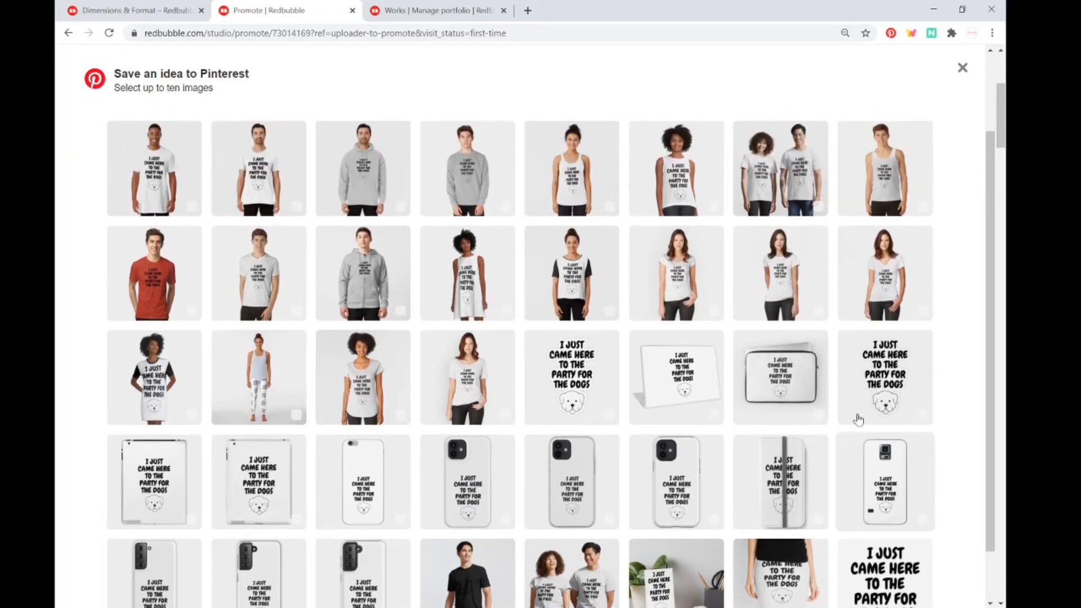
scroll(858, 419, up, 2)
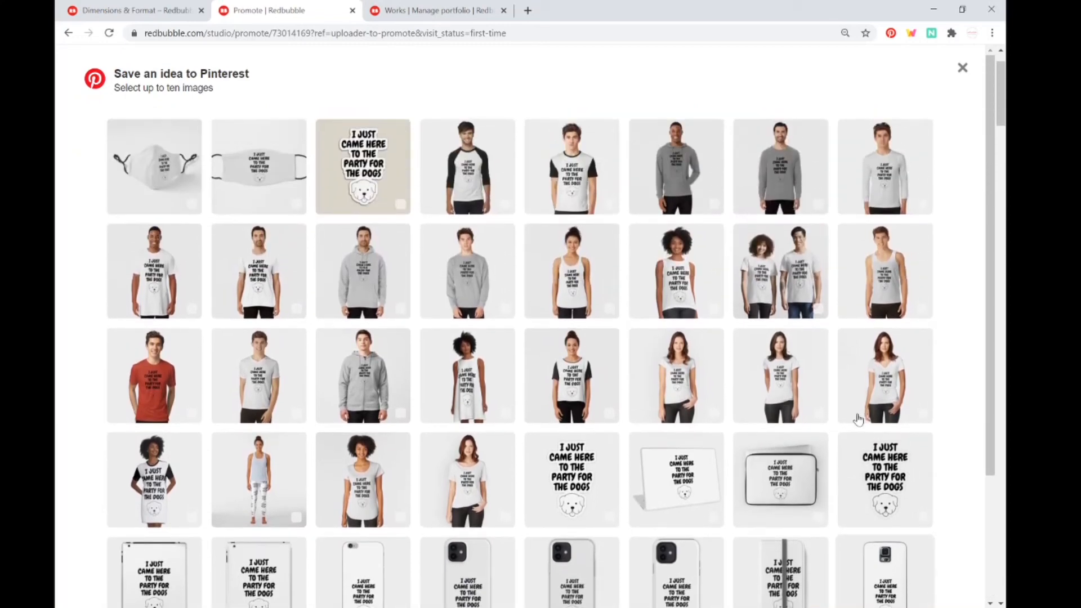
scroll(858, 419, down, 2)
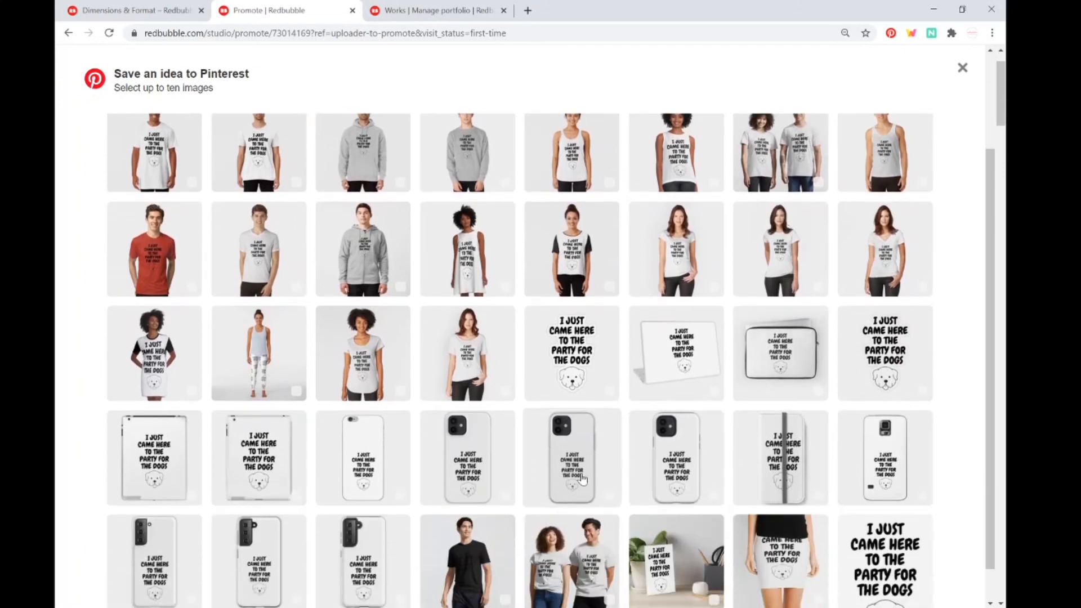
click(561, 345)
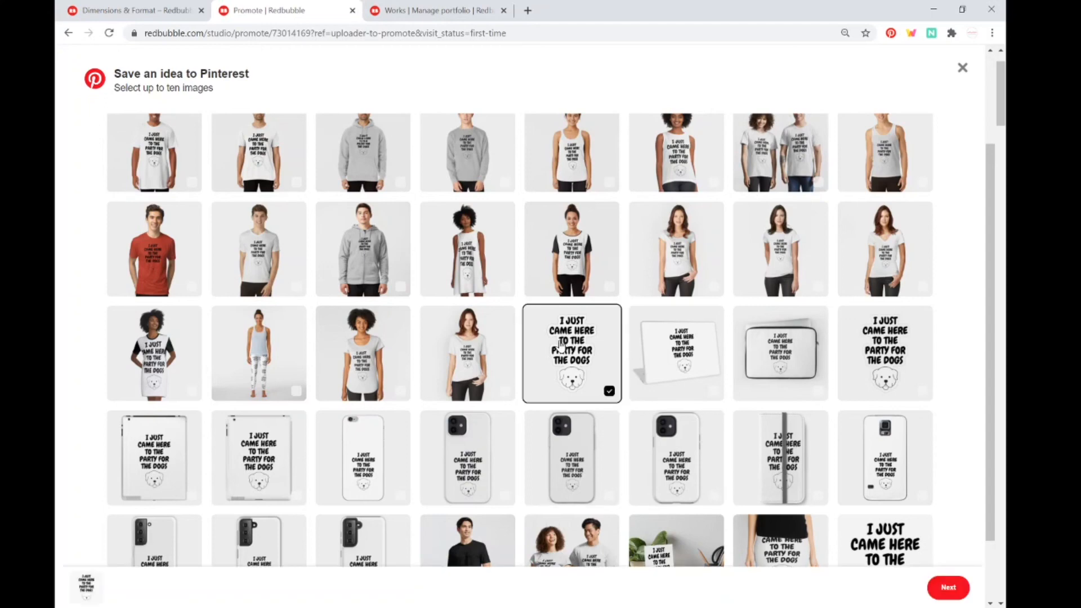
click(917, 351)
scroll(918, 351, down, 1)
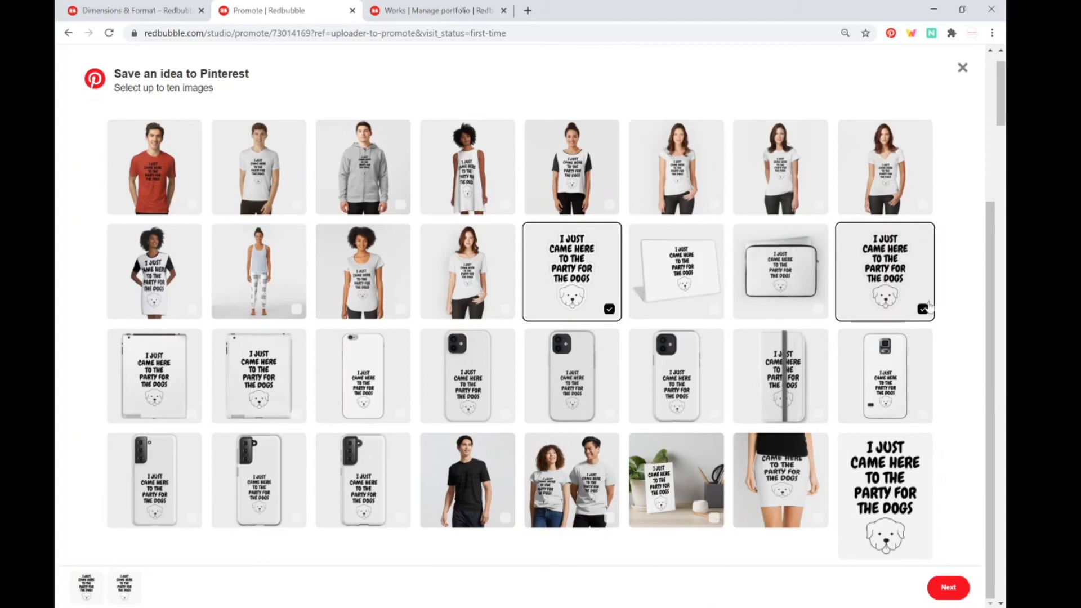
click(912, 536)
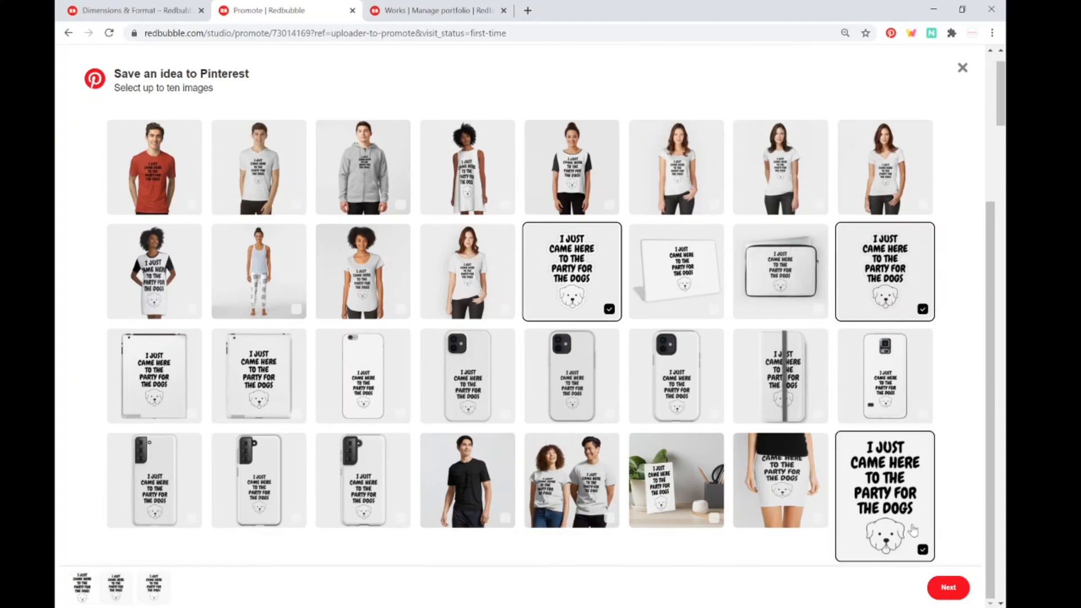
click(943, 595)
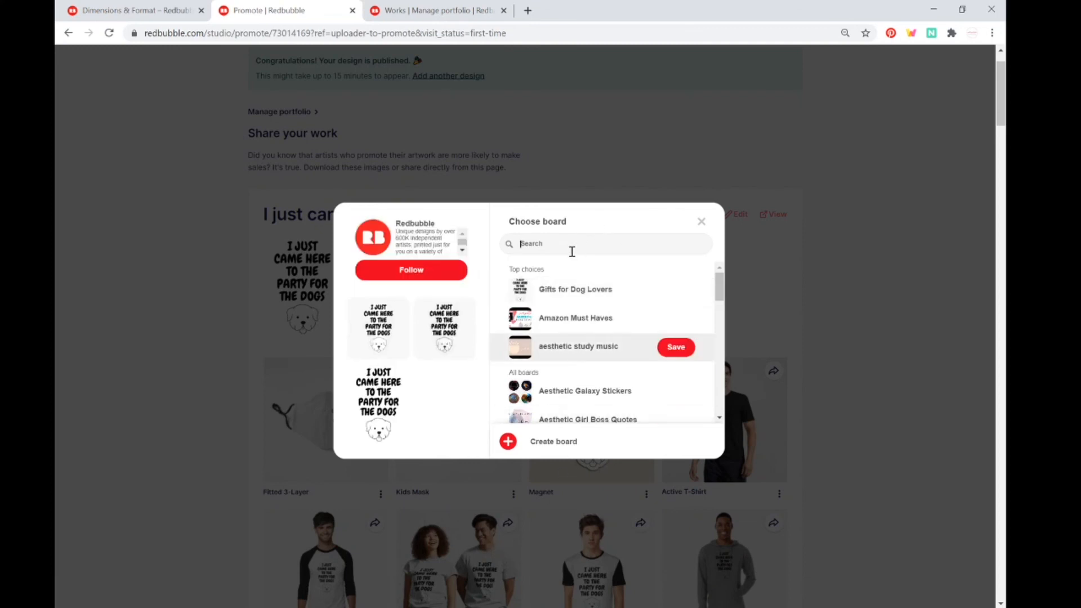
- Create a non-secret Pinterest board named "cute dog lover stickers", save the three selected images to it and close the dialog
text(cu)
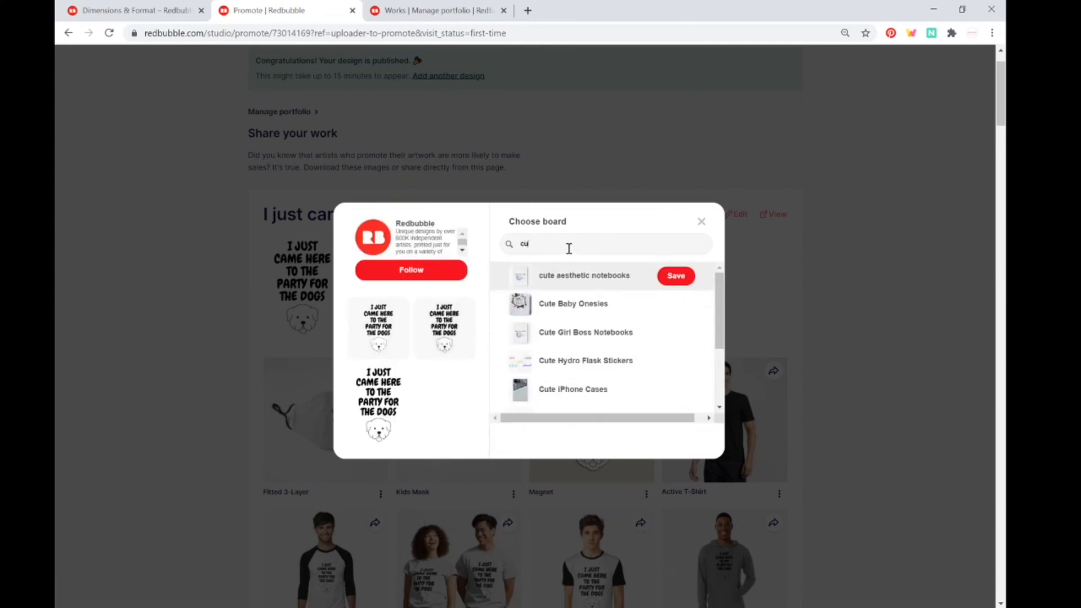
text(te pet)
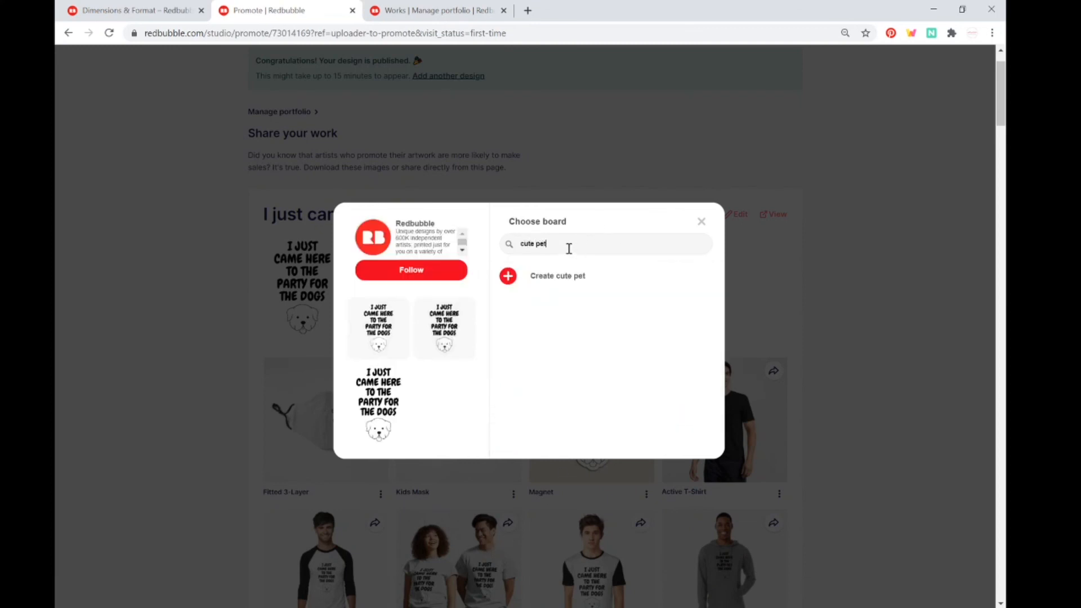
key(BackSpace)
key(BackSpace)
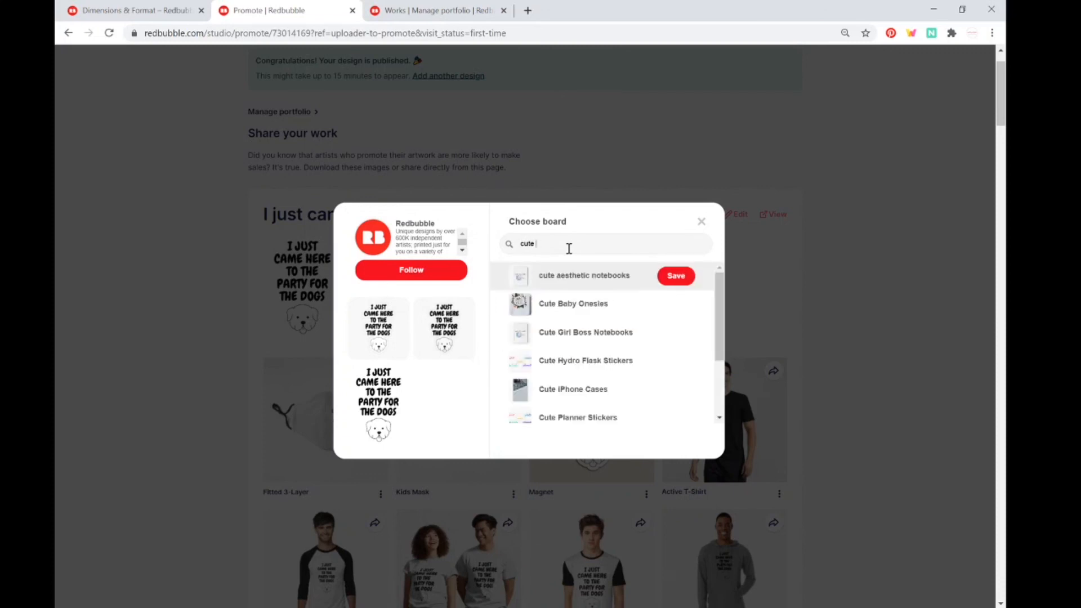
text(dog lover stickers)
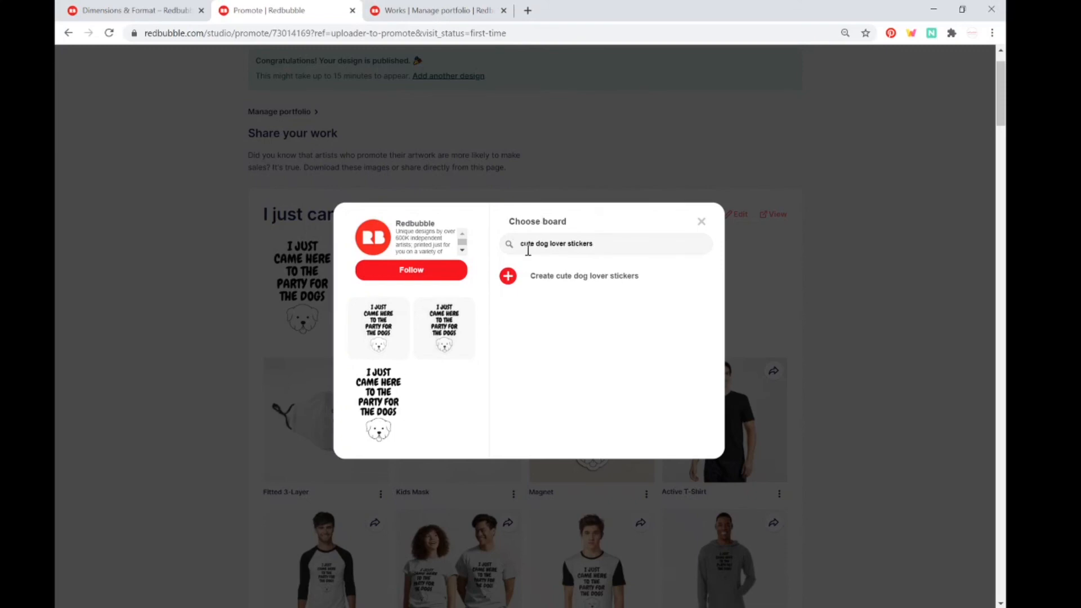
click(508, 276)
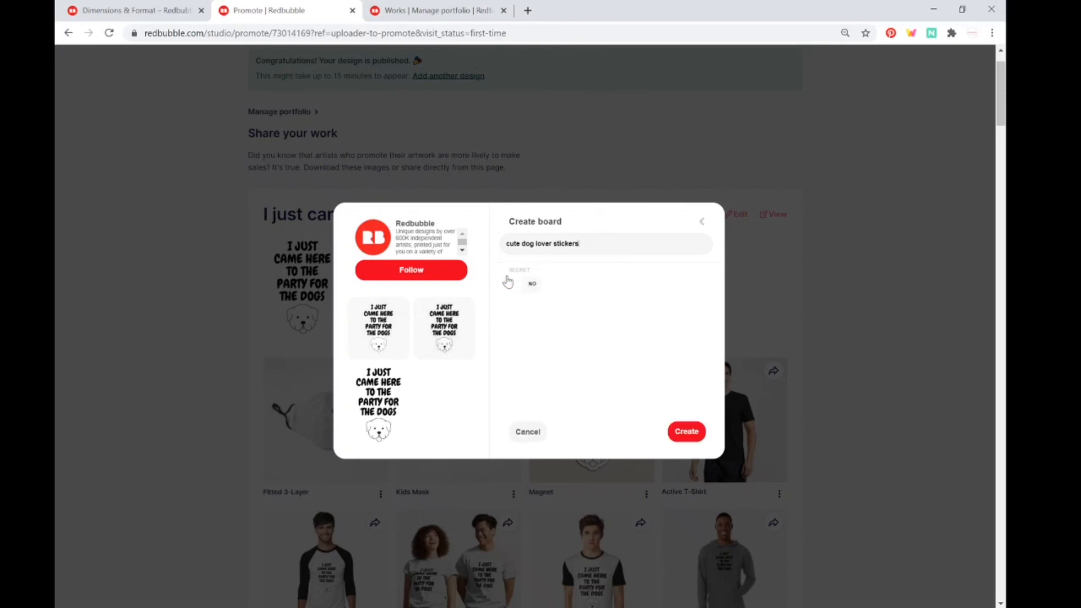
click(686, 431)
click(621, 315)
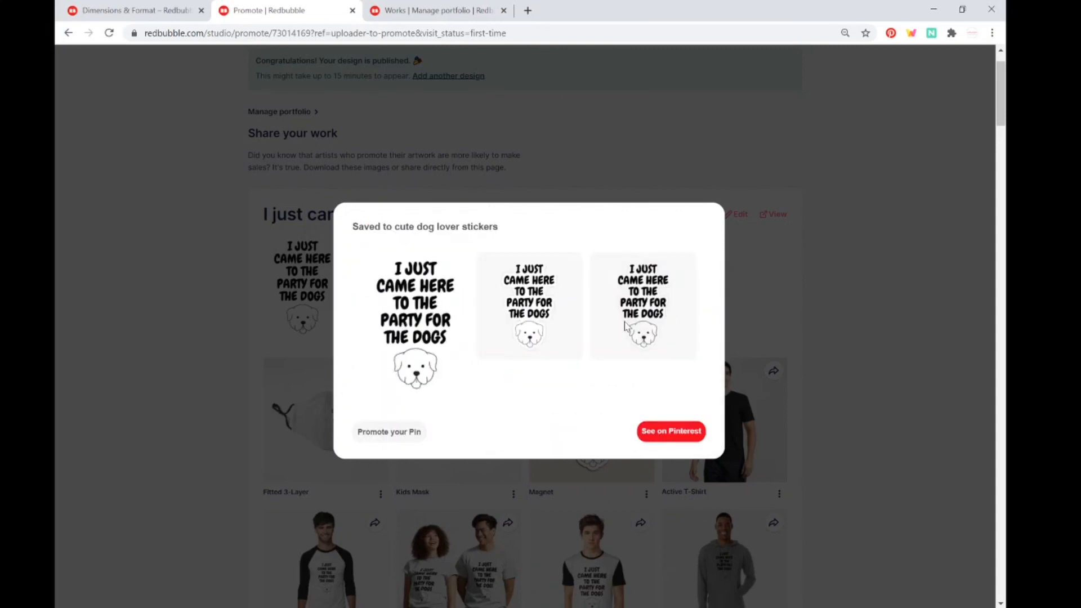
click(845, 341)
scroll(844, 341, down, 2)
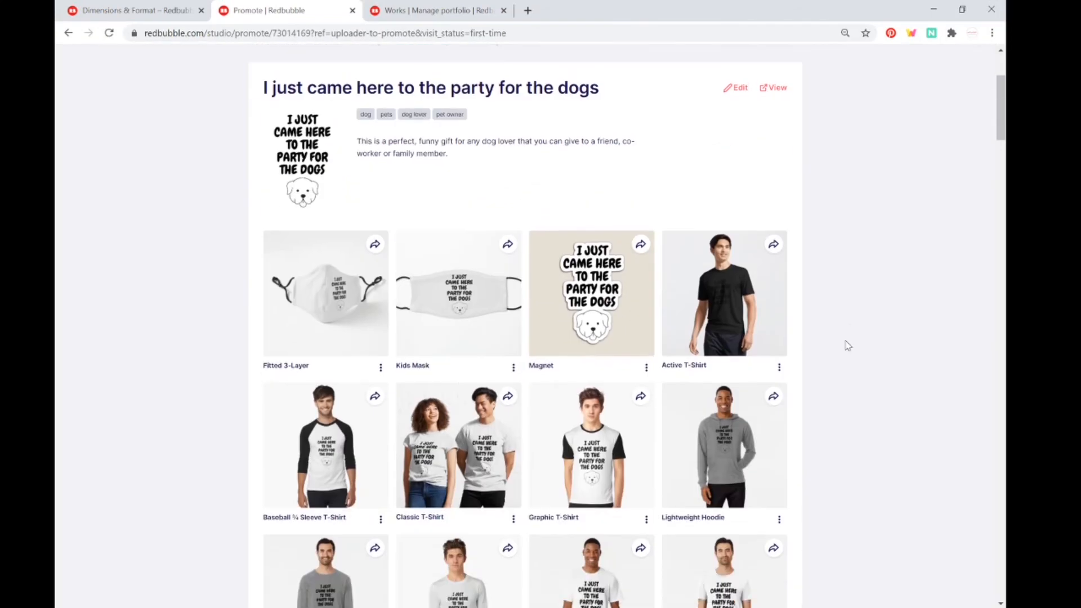
scroll(848, 346, down, 1)
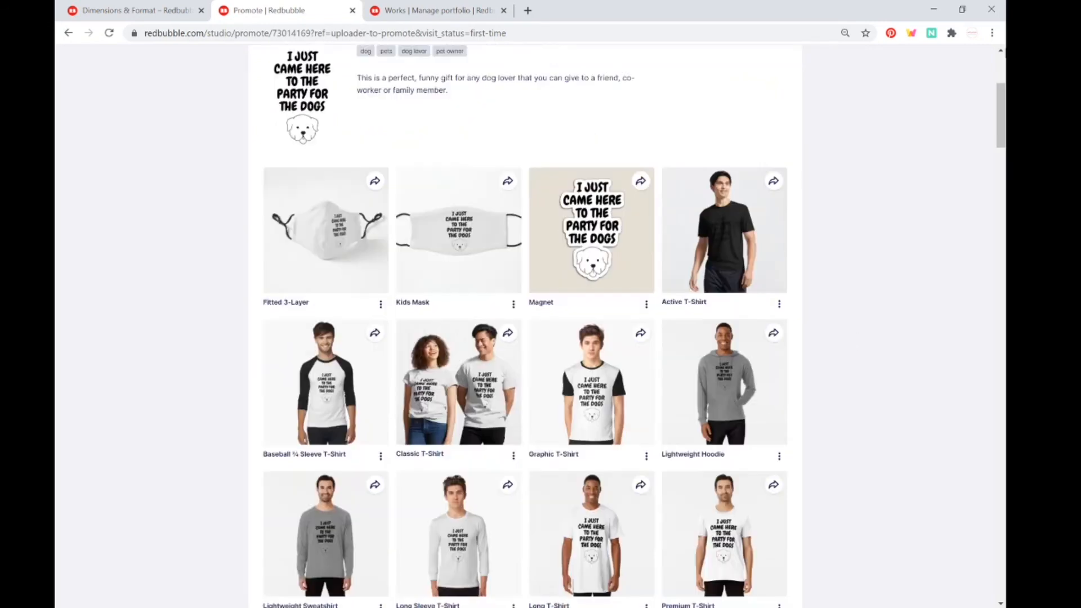
scroll(997, 102, up, 1)
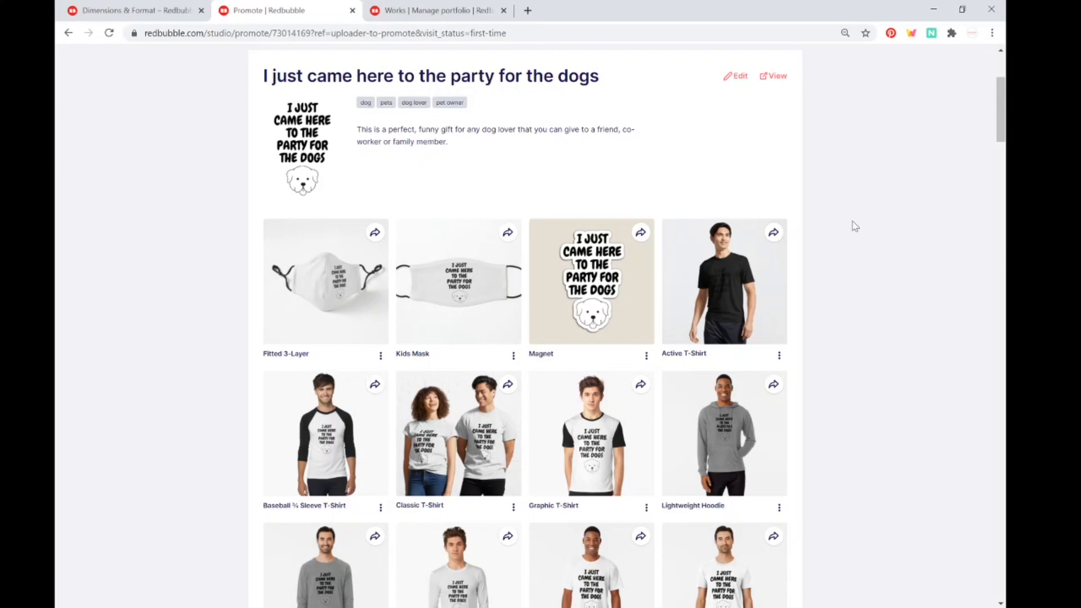
scroll(855, 226, down, 1)
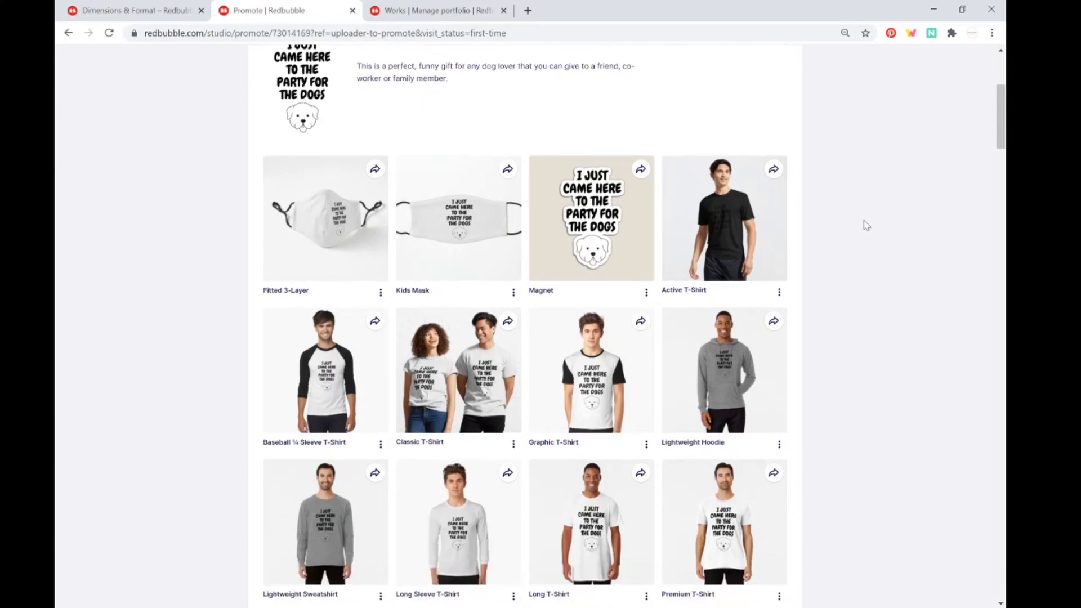
scroll(825, 264, down, 7)
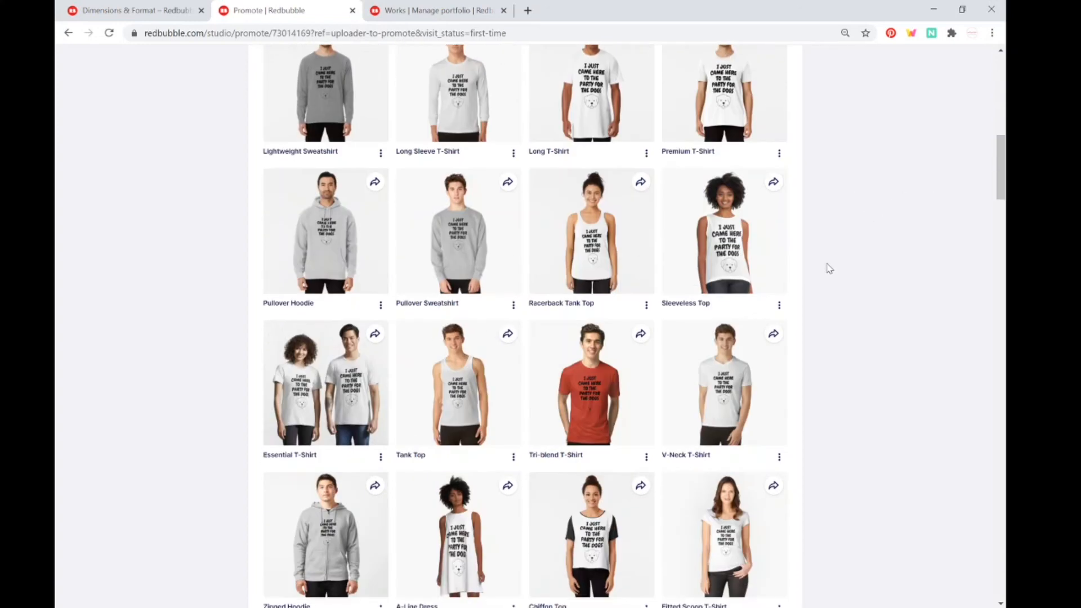
scroll(998, 193, down, 9)
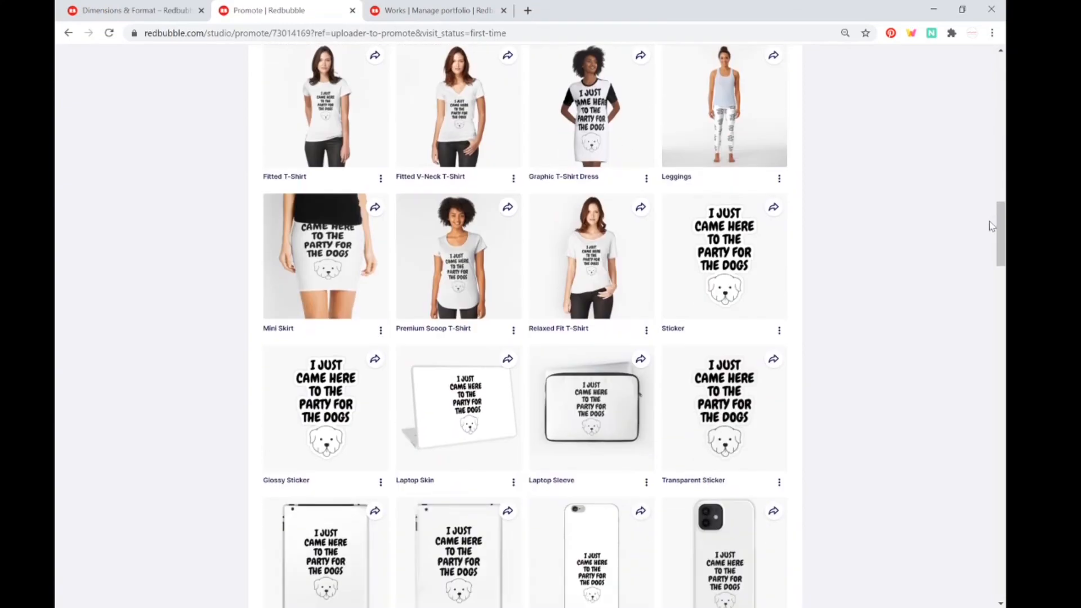
scroll(484, 216, up, 1)
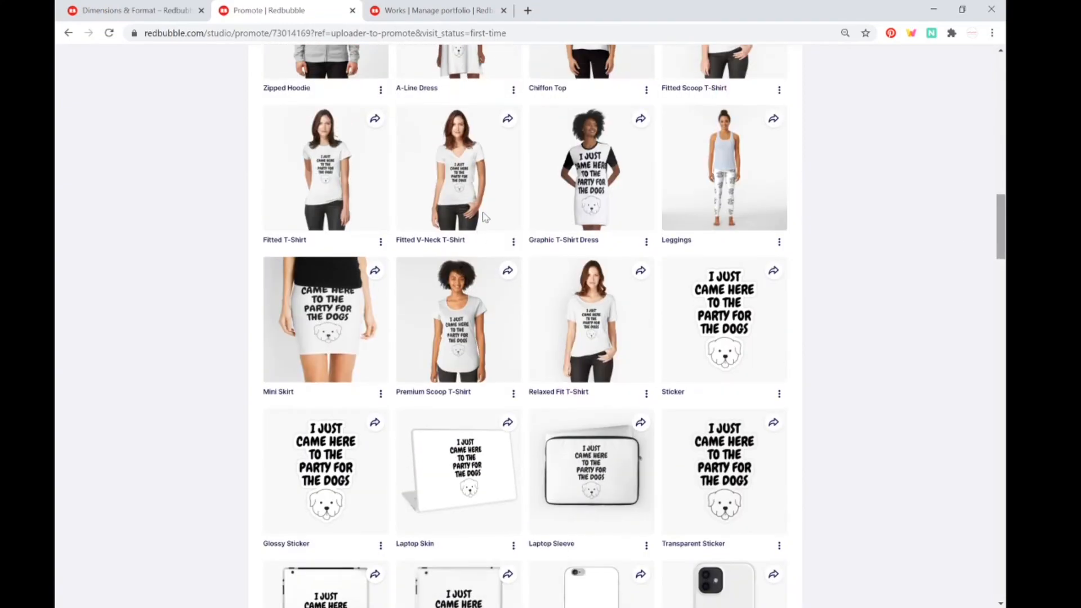
- Switch to the portfolio management page and select seven works: both "2021 Mood CE0,000", "know your worth then add tax", three "drink some water" and "i burn for you"
click(482, 5)
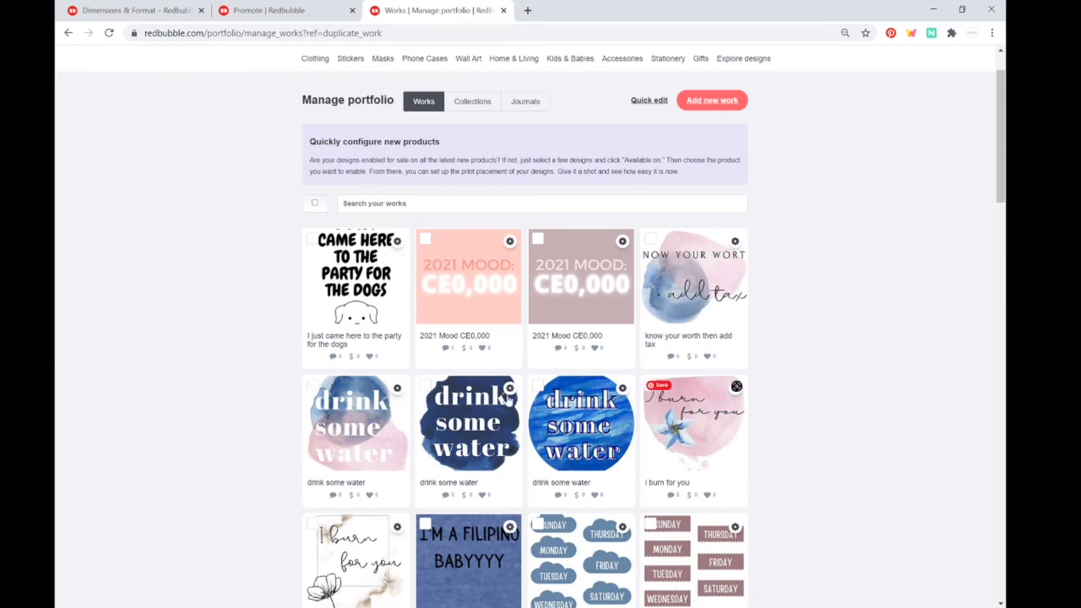
click(335, 281)
click(335, 282)
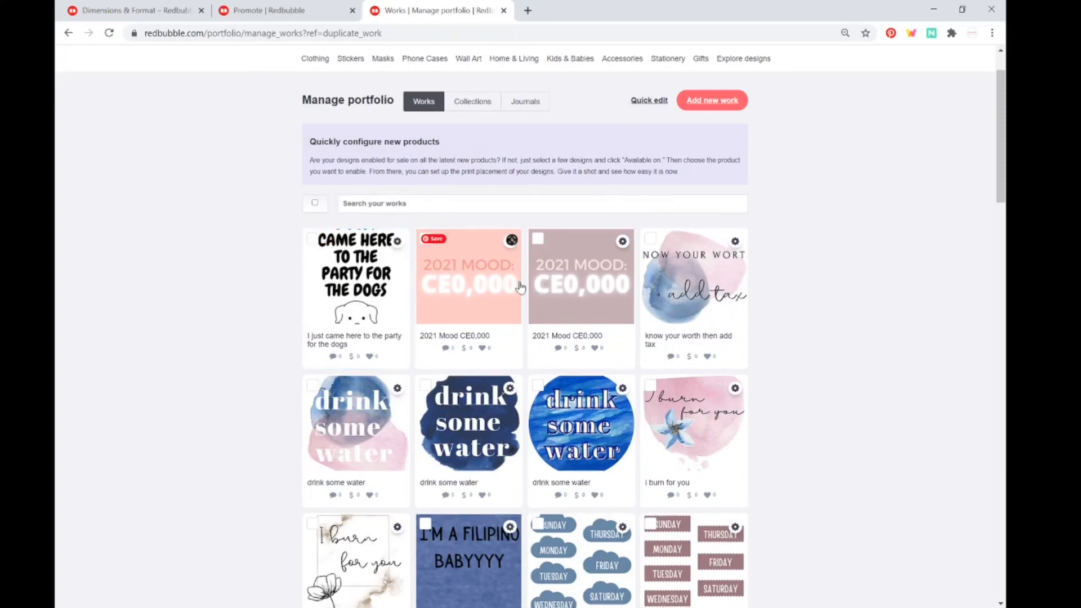
click(478, 285)
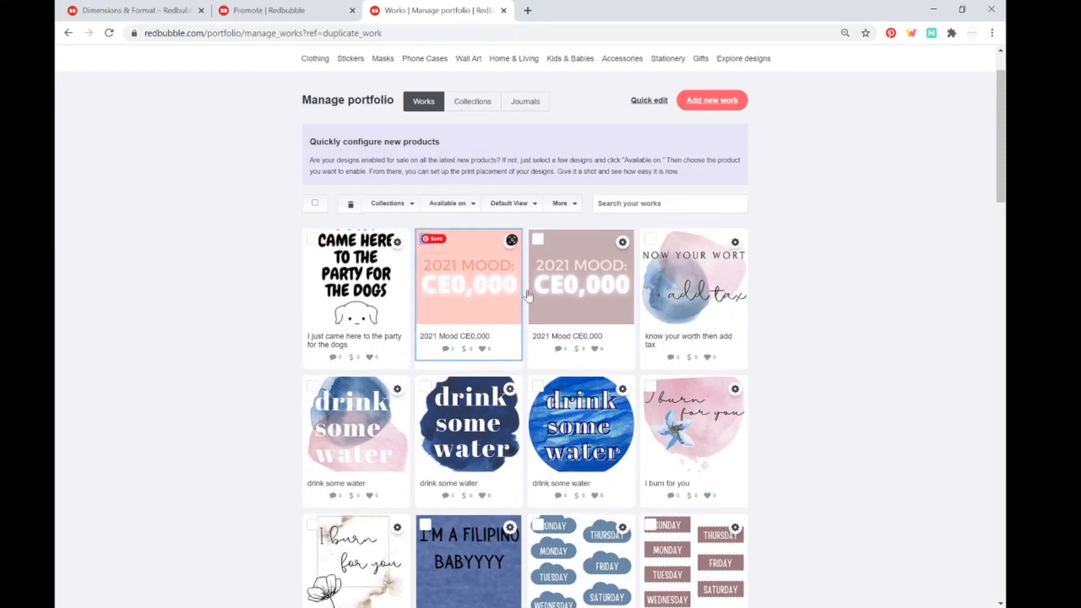
click(560, 288)
click(692, 284)
click(355, 427)
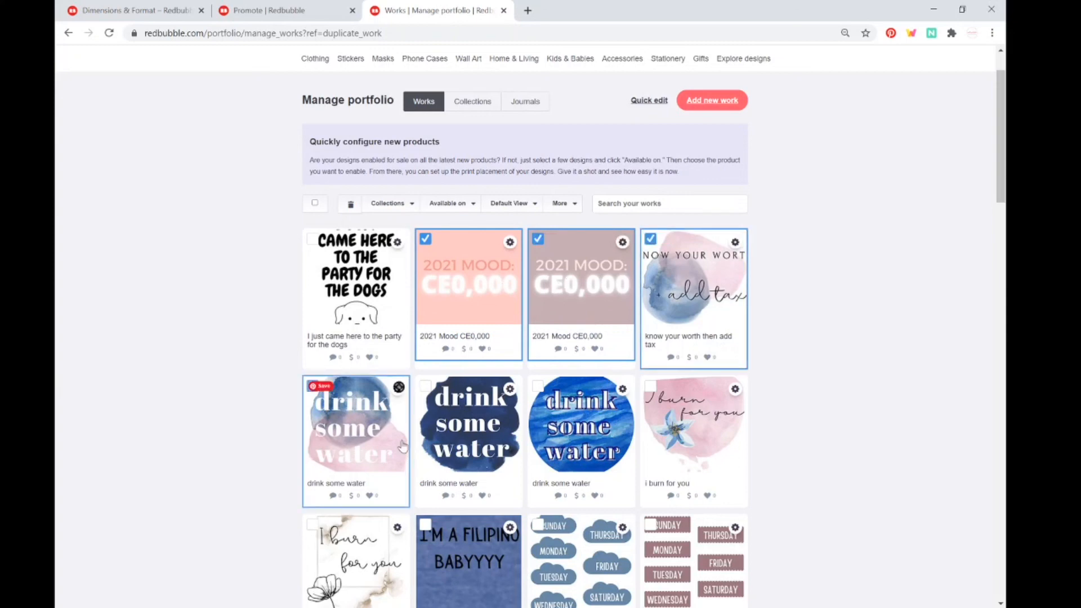
click(461, 426)
click(543, 436)
click(676, 428)
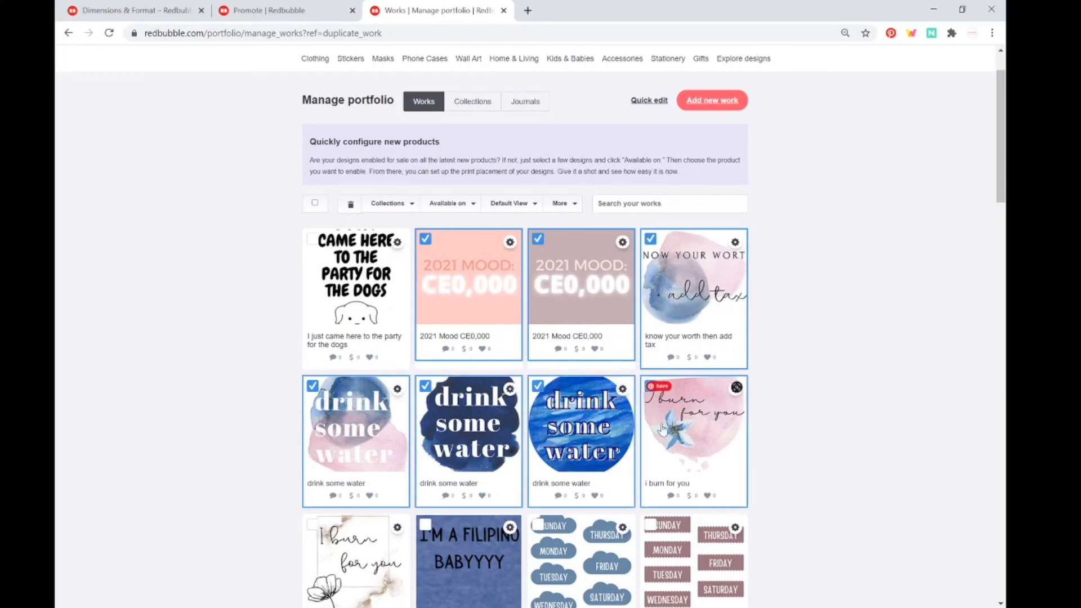
- Enable the Hardcover Journal product for all the selected works
click(474, 207)
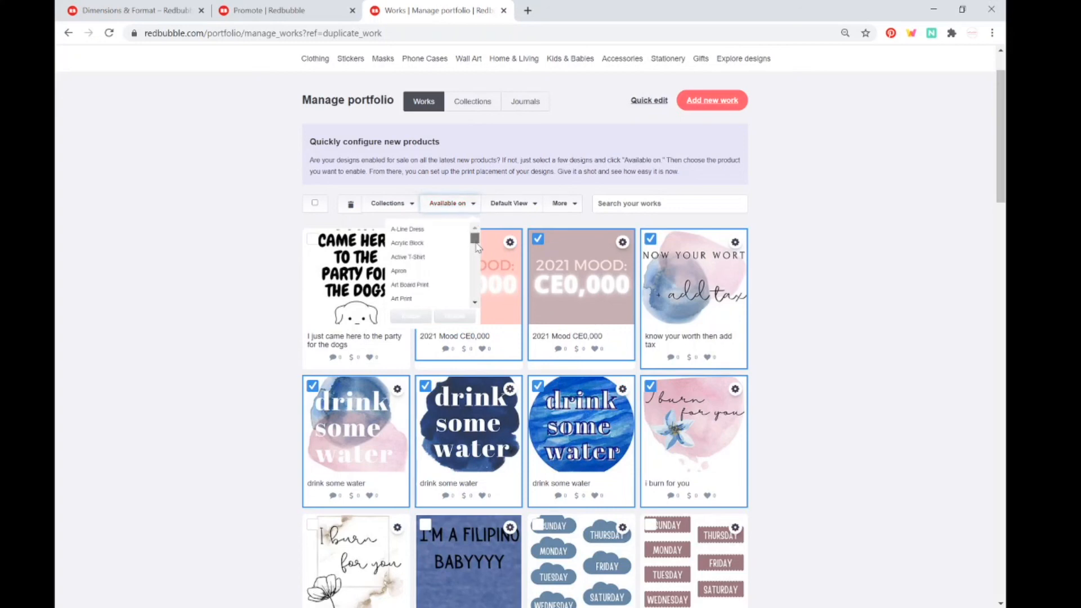
drag(476, 247, 476, 270)
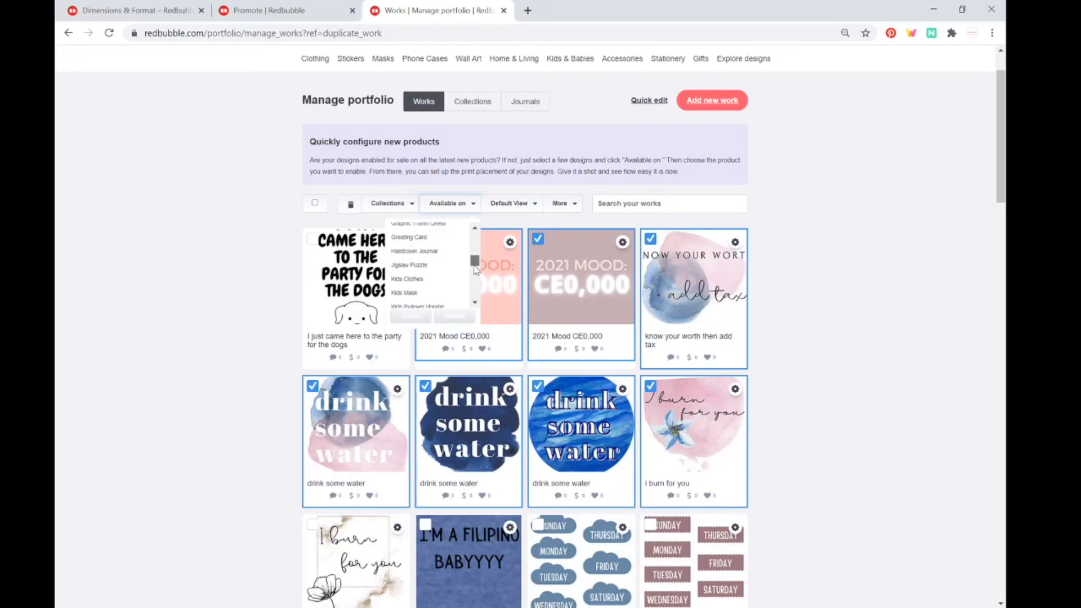
click(423, 259)
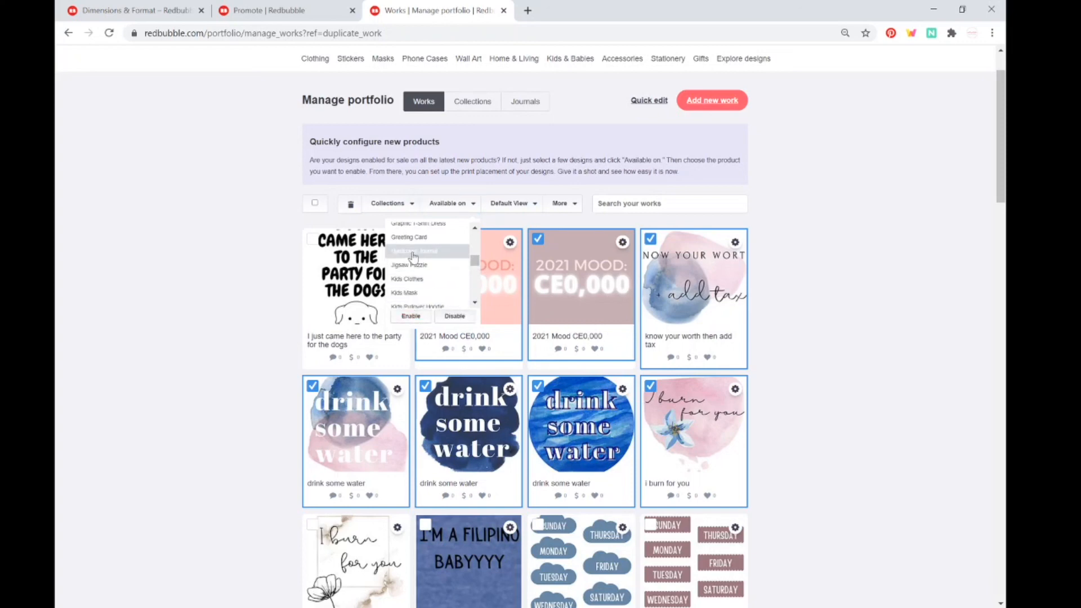
click(410, 316)
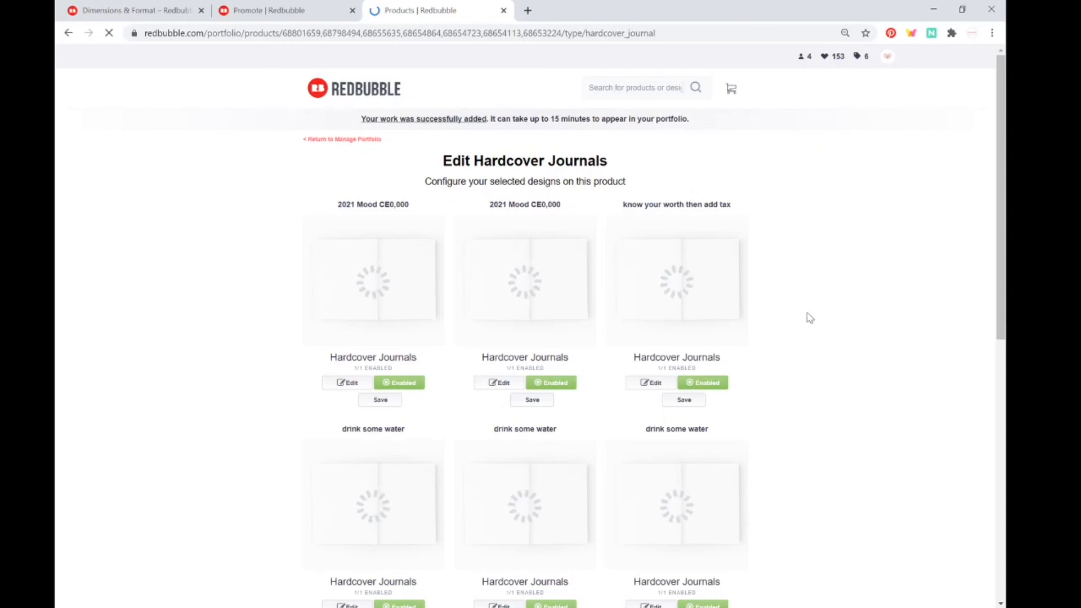
- Check how each selected design sits on its hardcover journal preview, including "i burn for you" at the end
scroll(834, 300, down, 6)
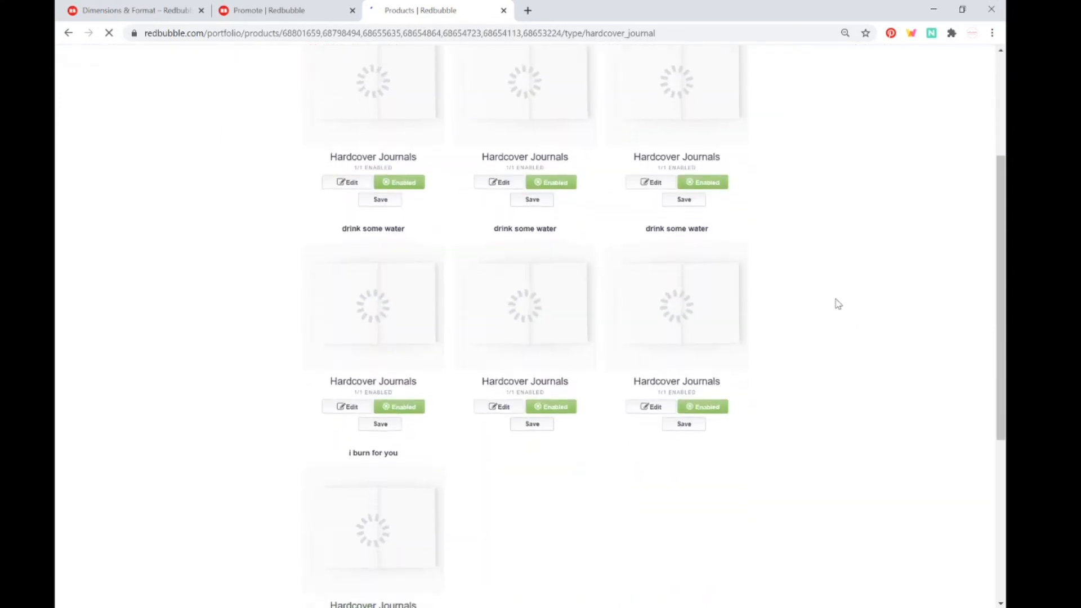
scroll(835, 307, up, 1)
scroll(836, 307, up, 5)
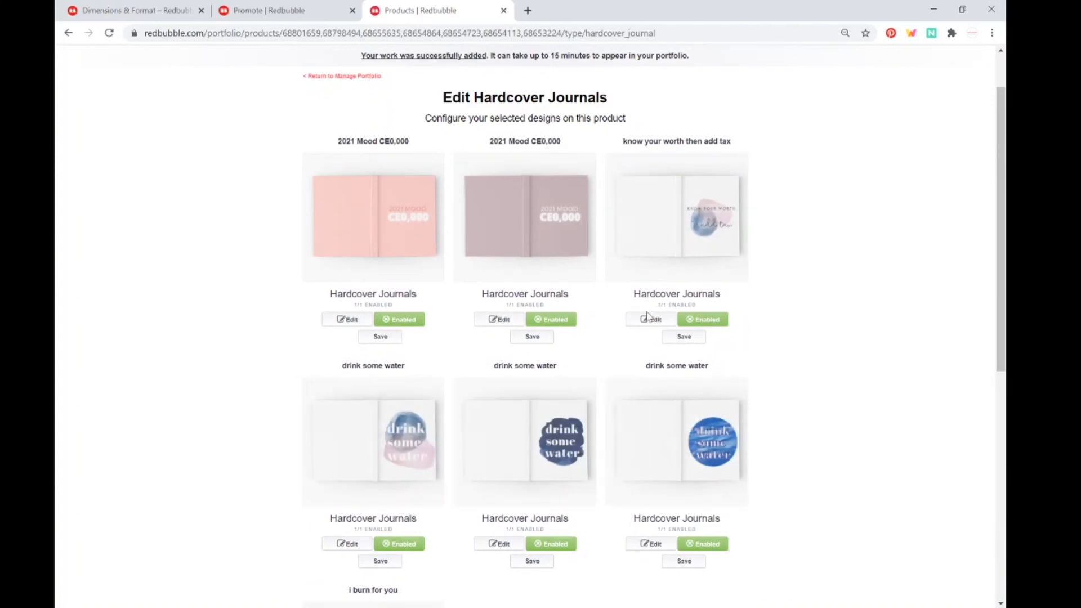
scroll(473, 332, down, 8)
scroll(469, 333, up, 7)
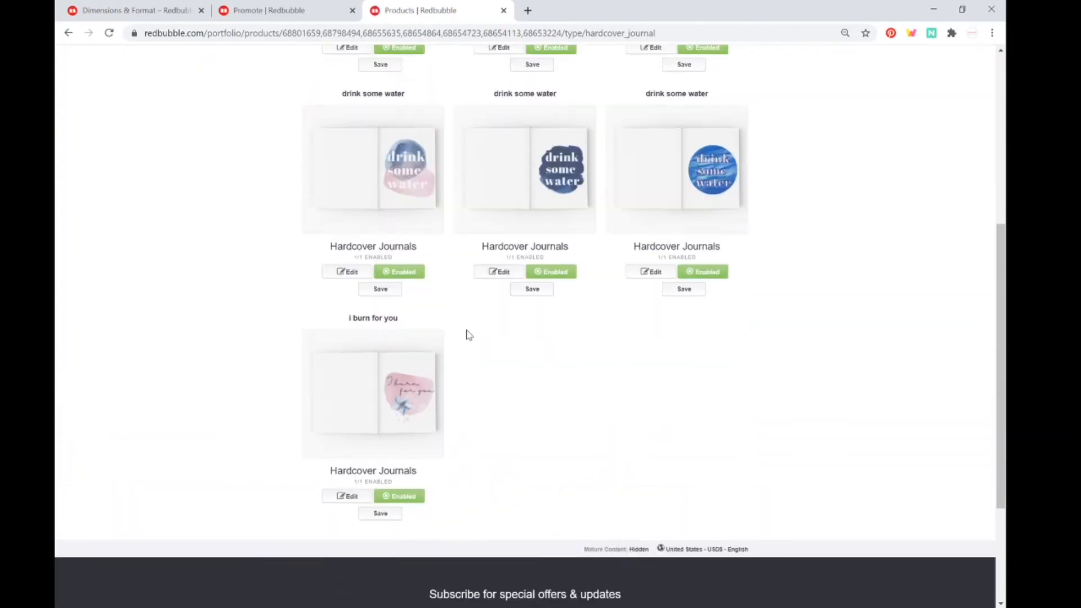
- Open the placement editor for the pink "2021 Mood CE0,000" journal, and switch it to the mauve version's journal
click(348, 256)
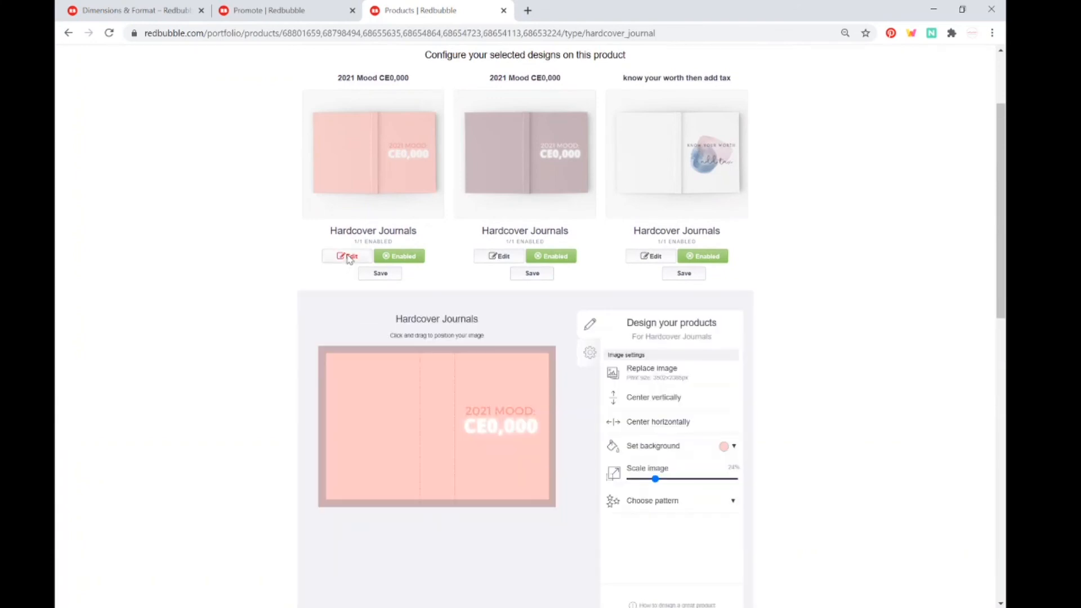
drag(509, 417, 511, 419)
click(534, 272)
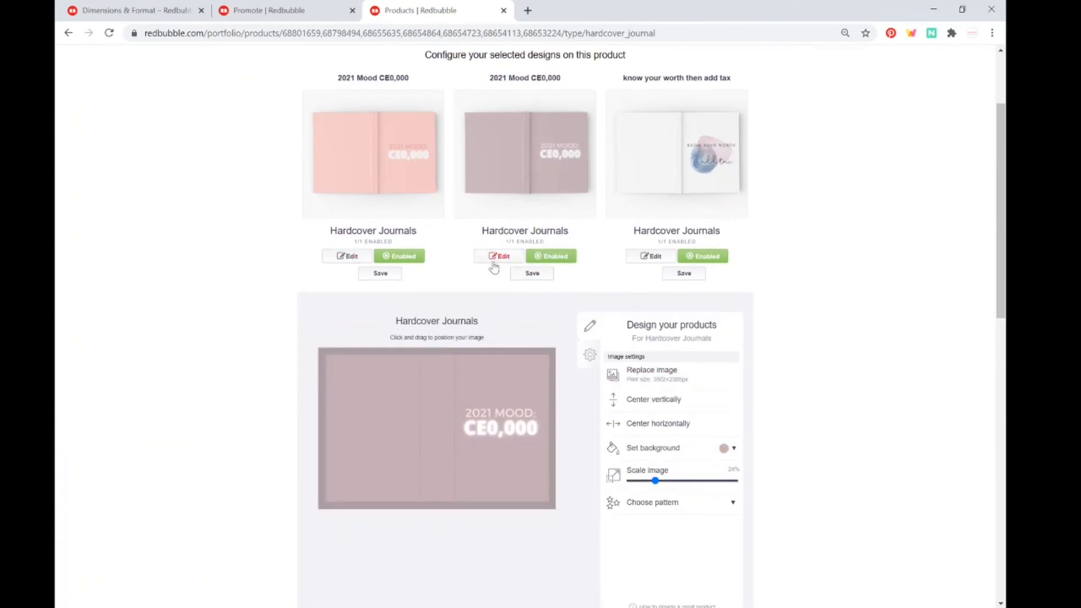
click(491, 257)
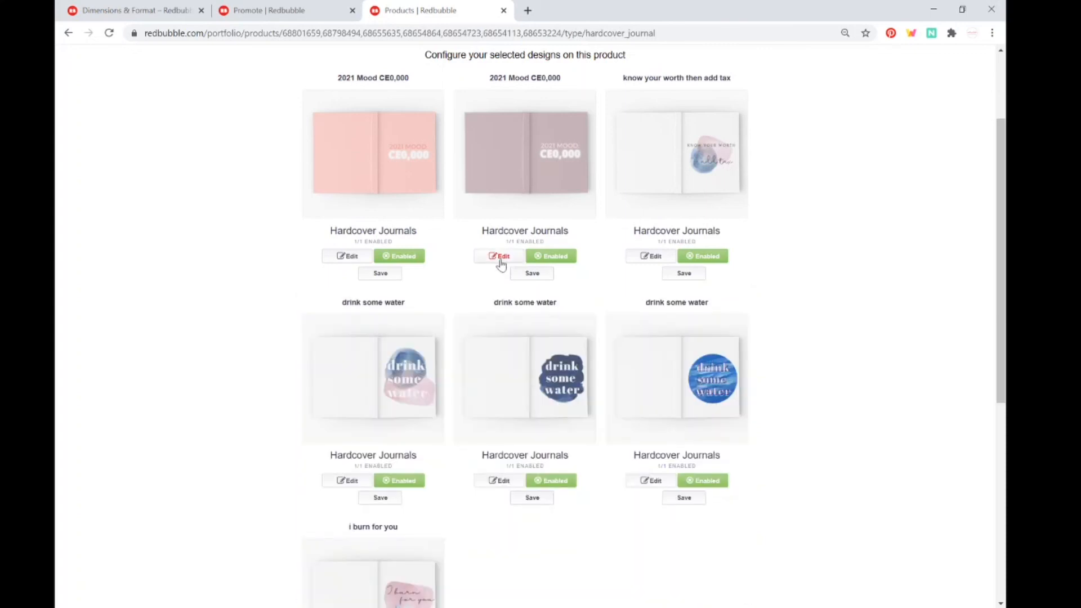
click(499, 258)
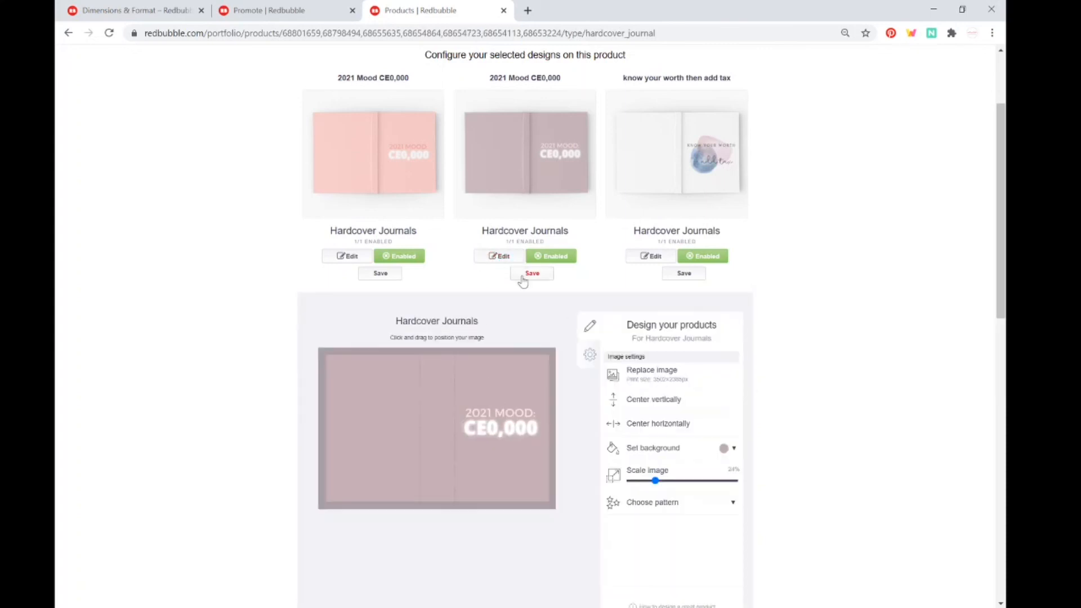
- Save the hardcover journals for both "2021 Mood CE0,000" designs and for "know your worth then add tax"
triple_click(804, 296)
scroll(804, 295, down, 3)
click(804, 295)
scroll(794, 298, down, 8)
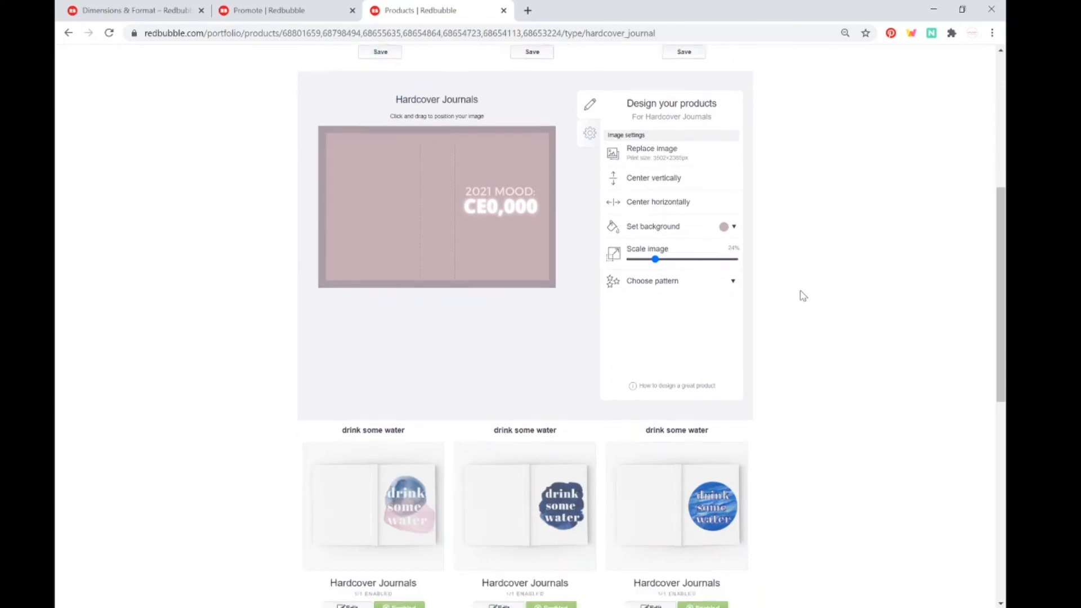
scroll(374, 394, up, 10)
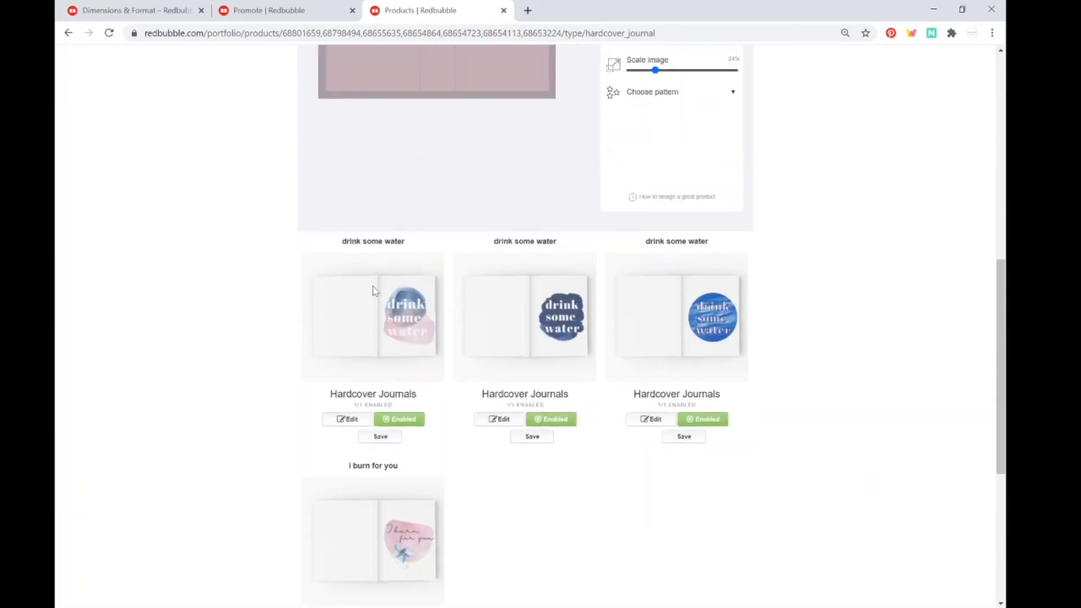
click(551, 211)
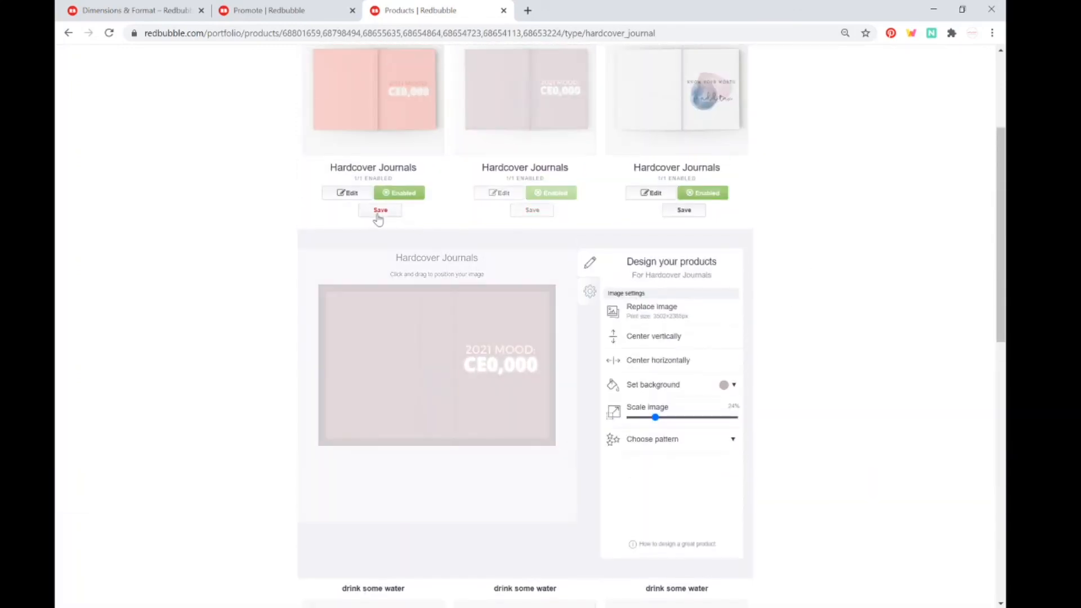
click(380, 212)
click(697, 212)
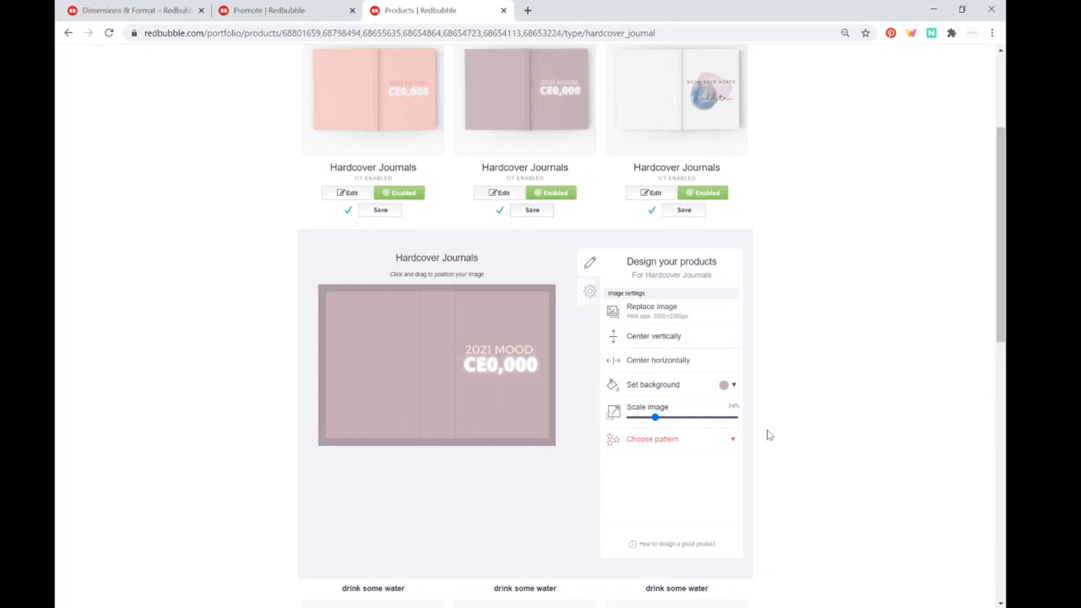
- View the background colour picker for the mauve journal, close it unchanged and look over the remaining journal previews
click(725, 386)
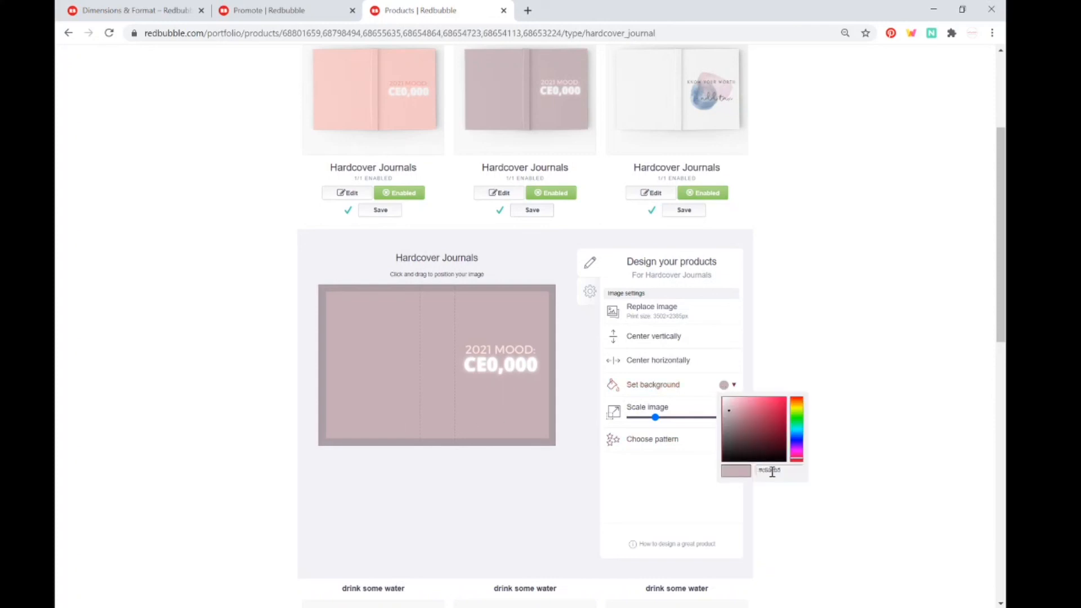
click(844, 247)
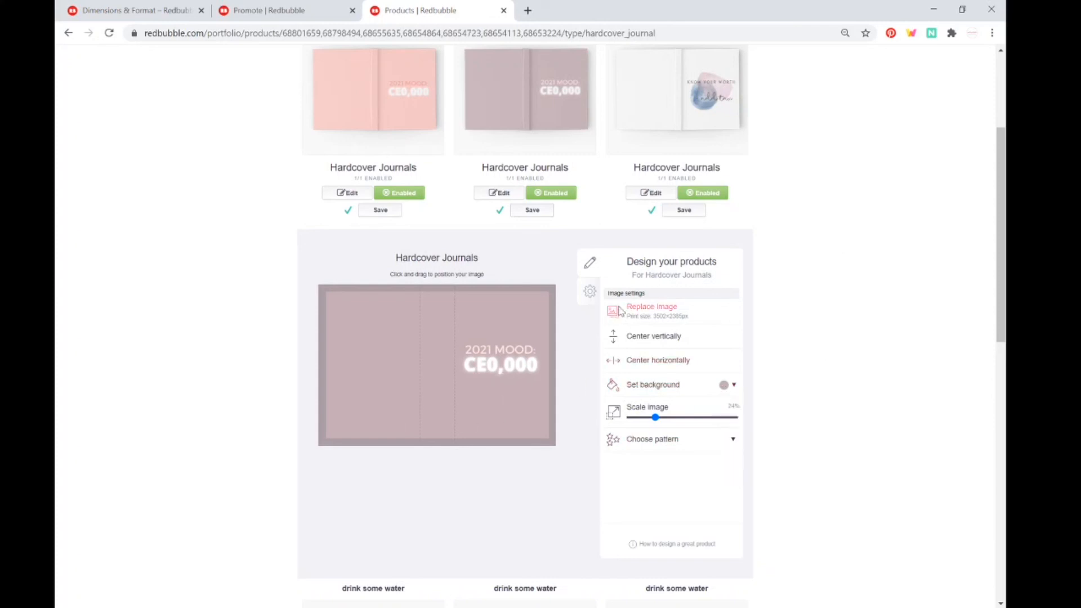
scroll(627, 313, up, 4)
click(1001, 314)
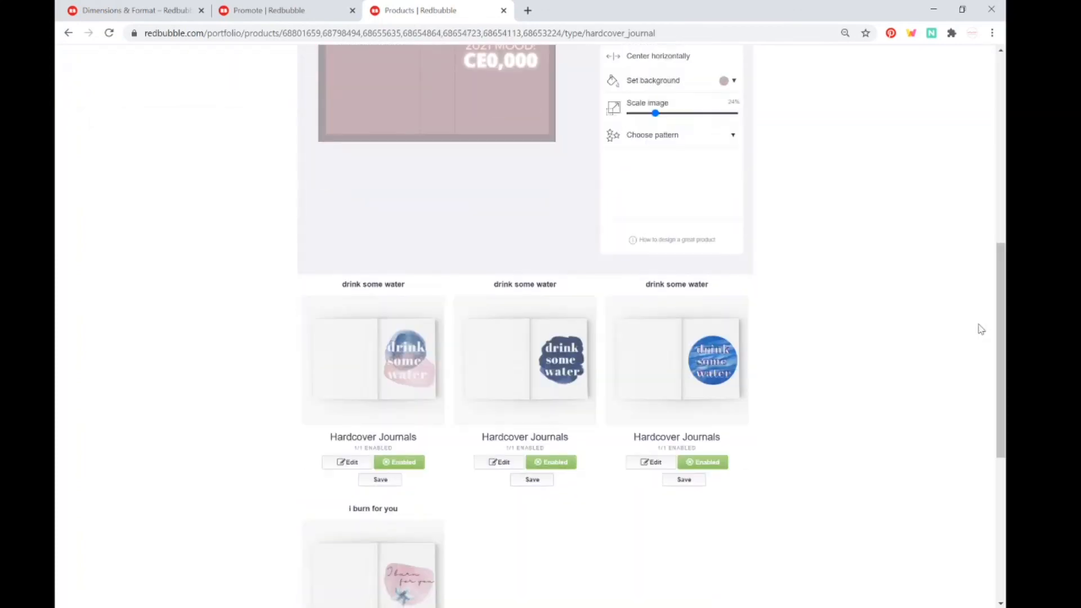
scroll(977, 326, up, 8)
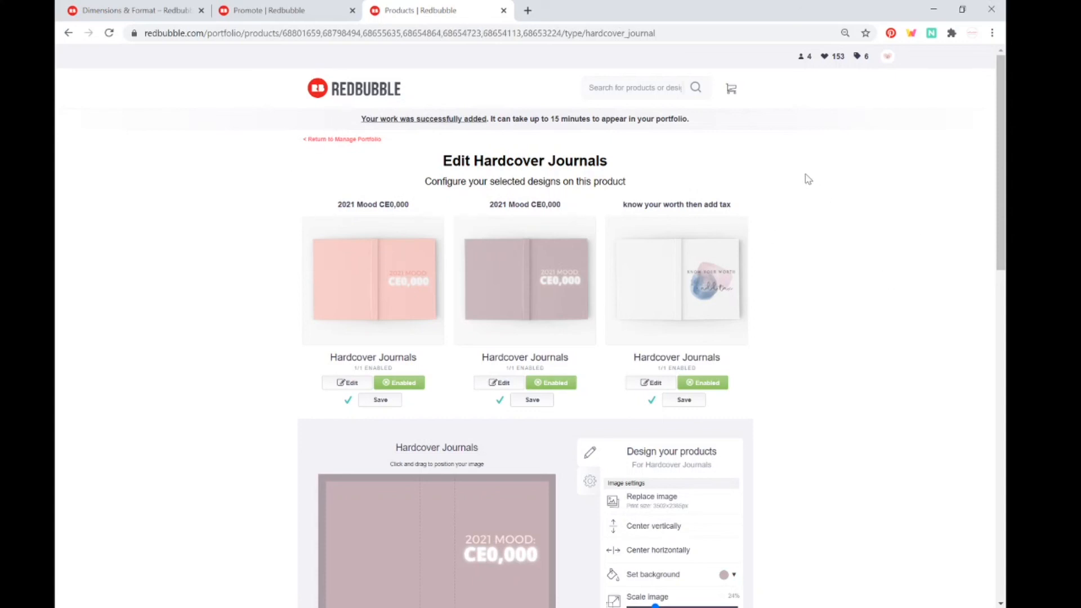
scroll(808, 179, down, 1)
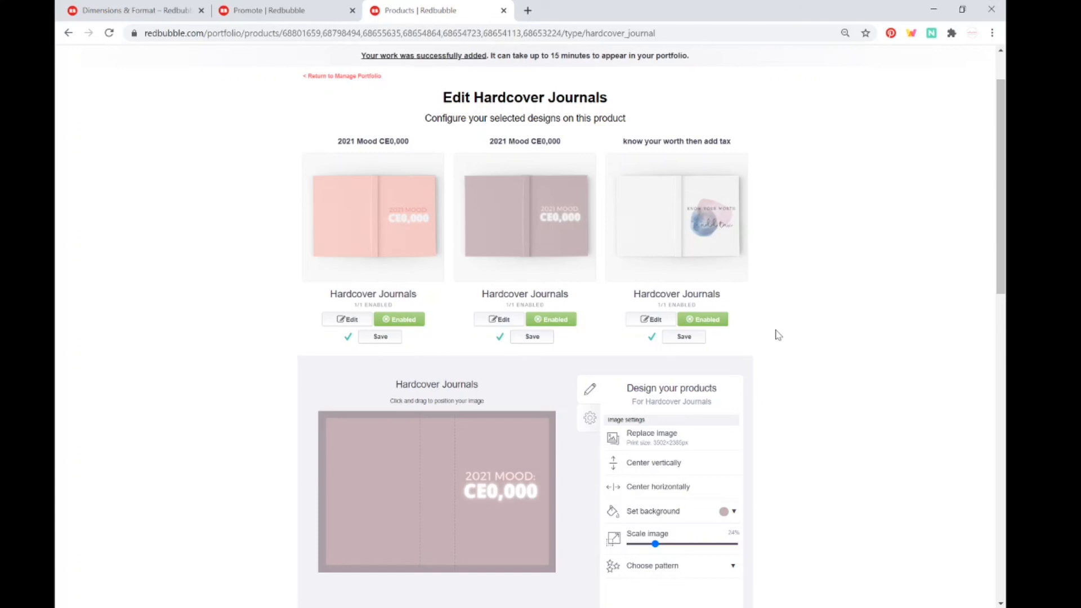
scroll(784, 332, up, 1)
scroll(787, 334, down, 1)
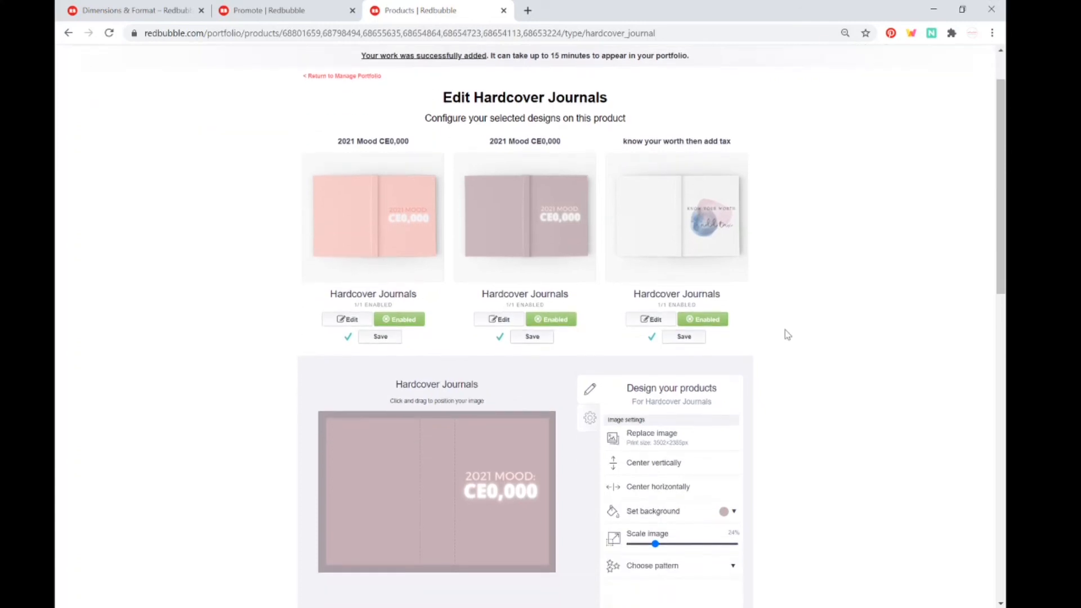